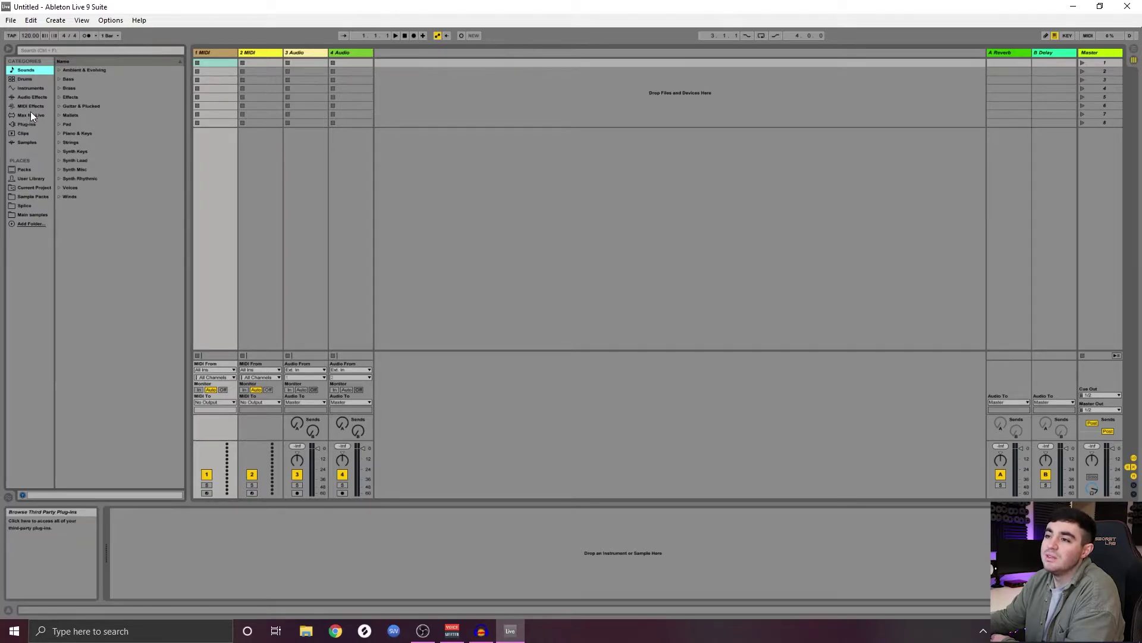
Browse the Sounds, Drums and Audio Effects categories and select the EQ Eight effect
{"action": "left_click", "coordinate": [30, 78]}
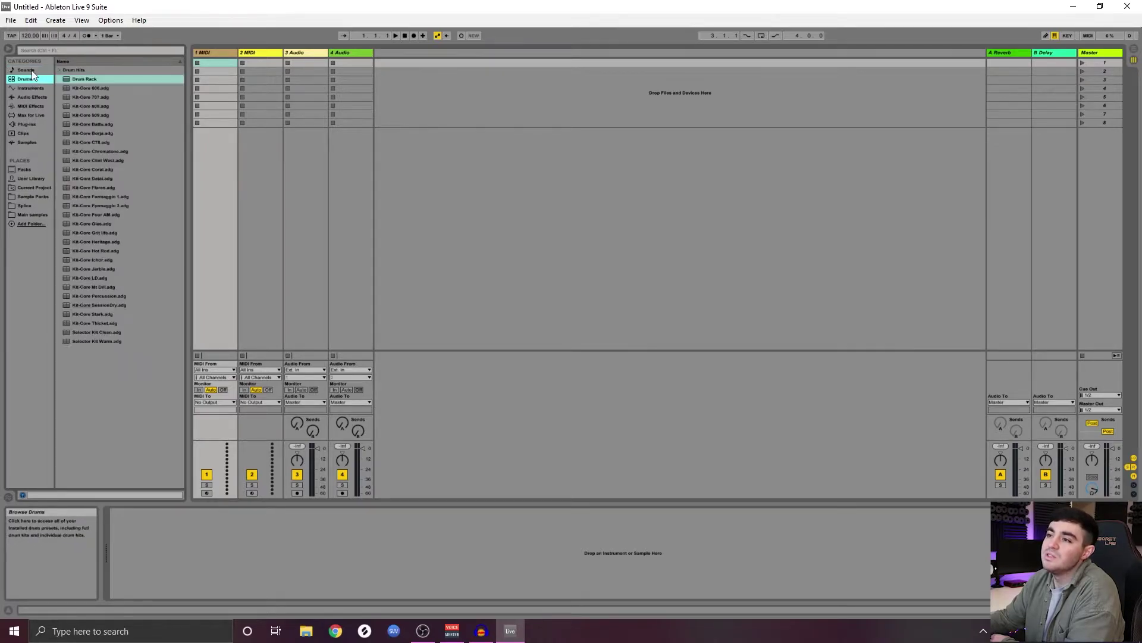
{"action": "left_click", "coordinate": [31, 71]}
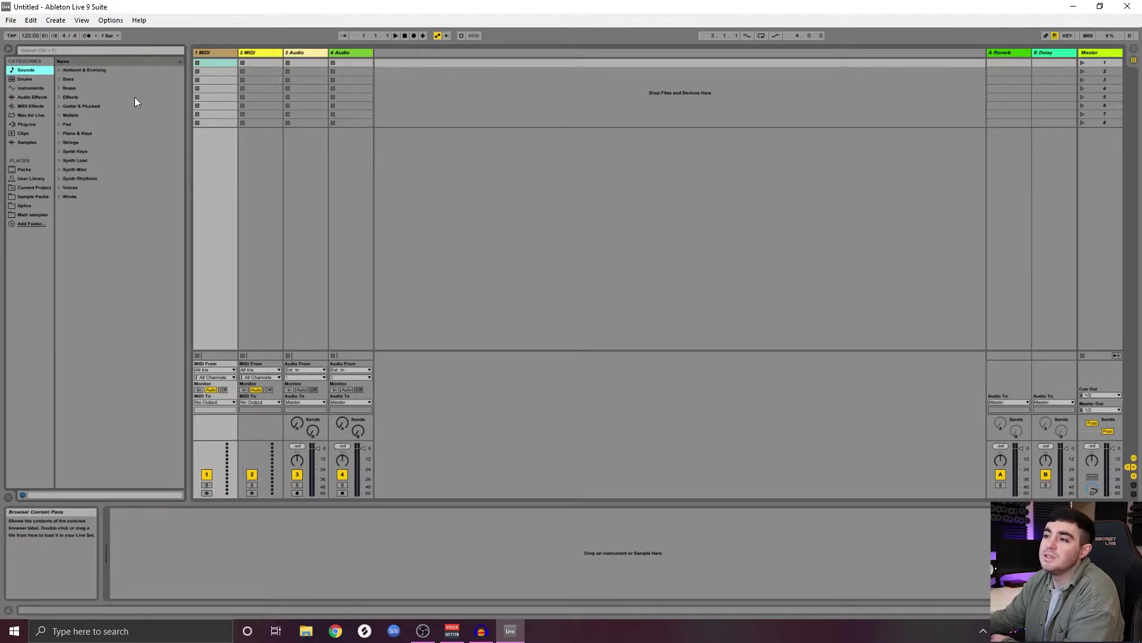
{"action": "left_click", "coordinate": [26, 78]}
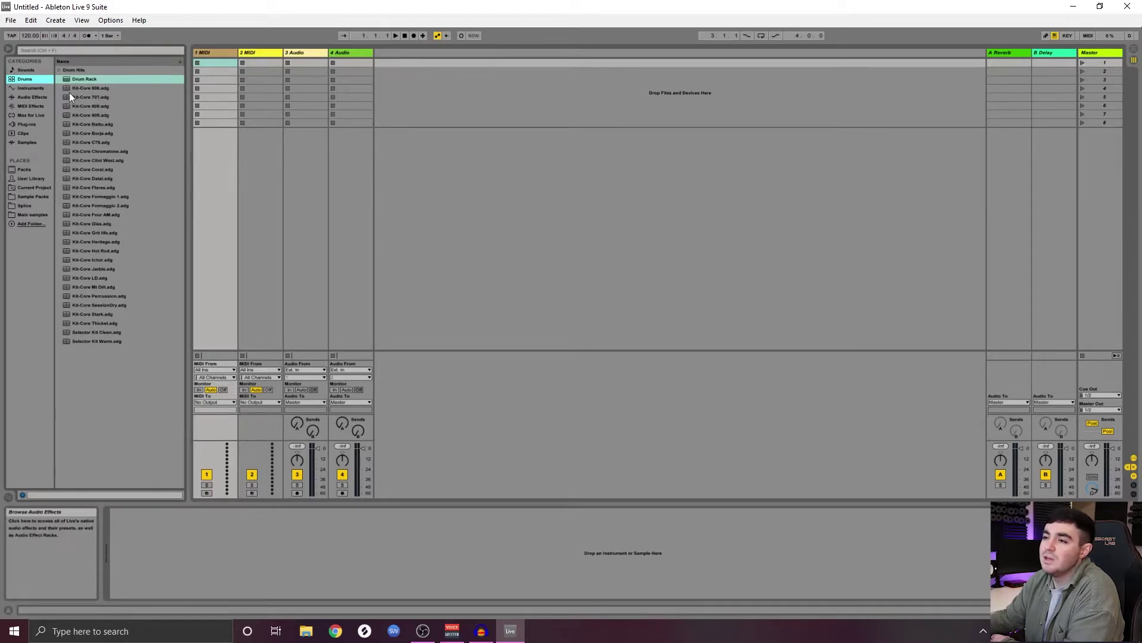
{"action": "left_click", "coordinate": [37, 96]}
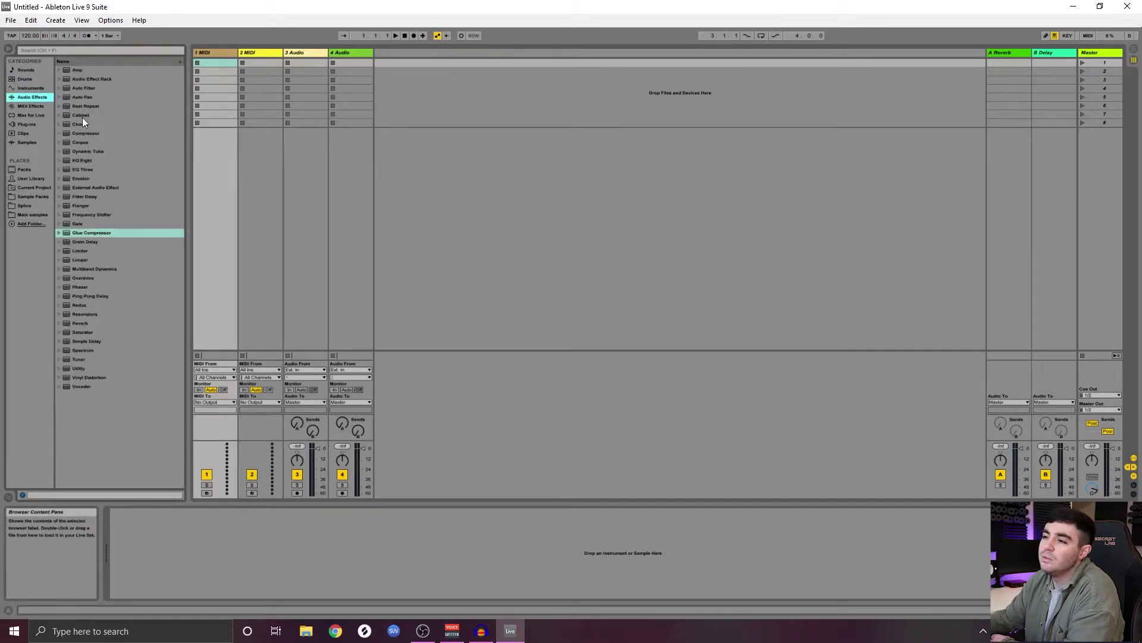
{"action": "left_click", "coordinate": [92, 160]}
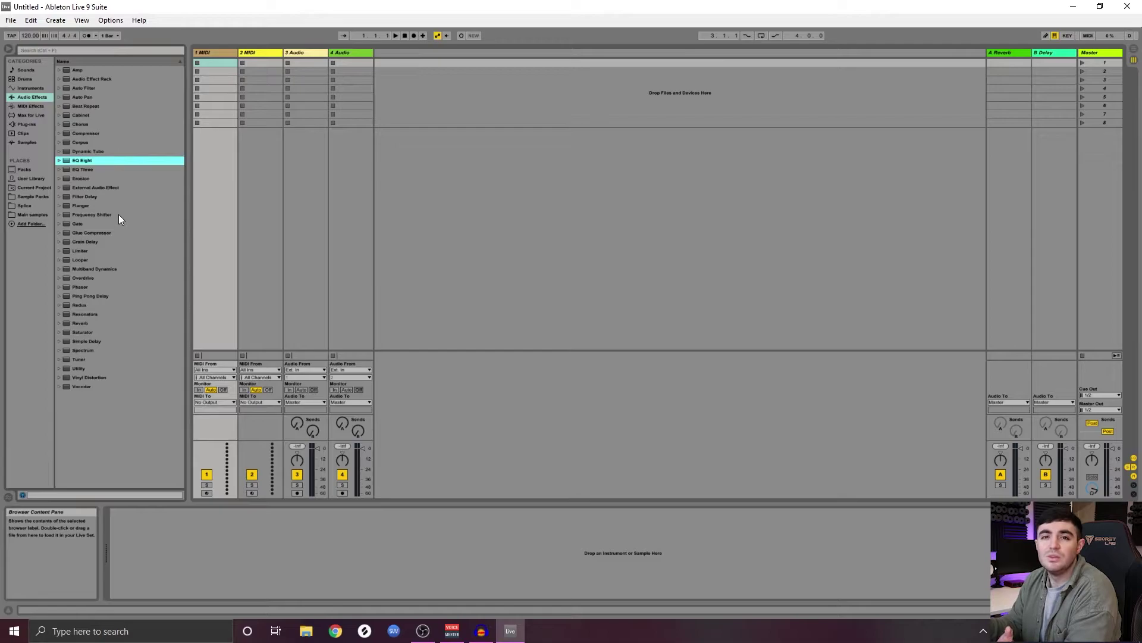
View the installed plug-ins, expanding and collapsing the VST3 folder and expanding the VST2 folder
{"action": "left_click", "coordinate": [33, 125]}
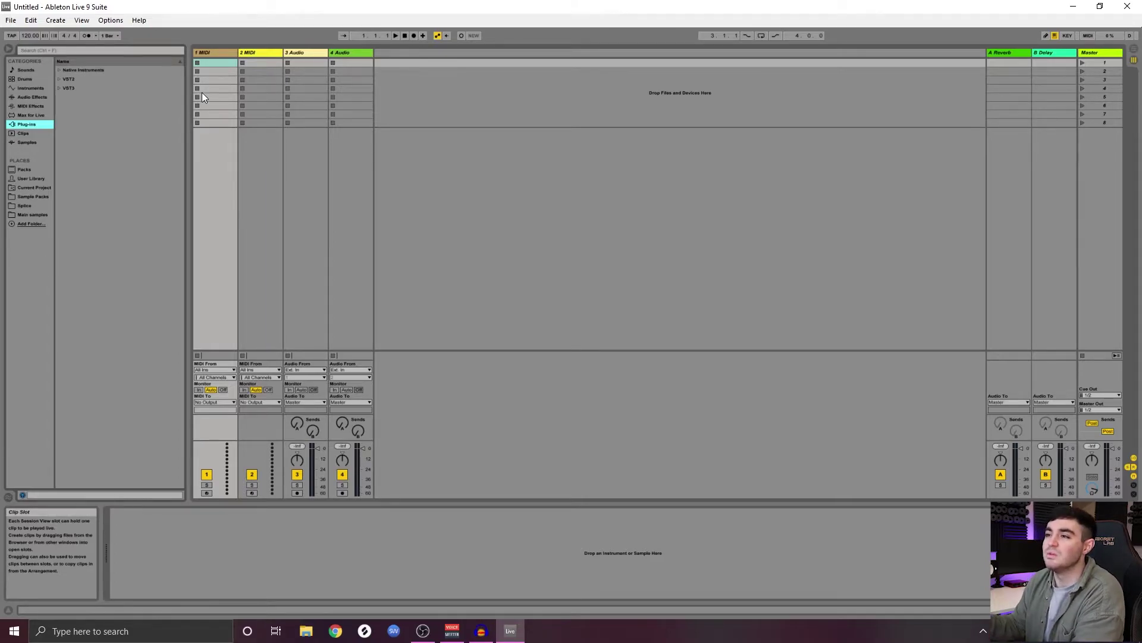
{"action": "left_click", "coordinate": [64, 84]}
{"action": "left_click", "coordinate": [66, 88]}
{"action": "left_click", "coordinate": [60, 88]}
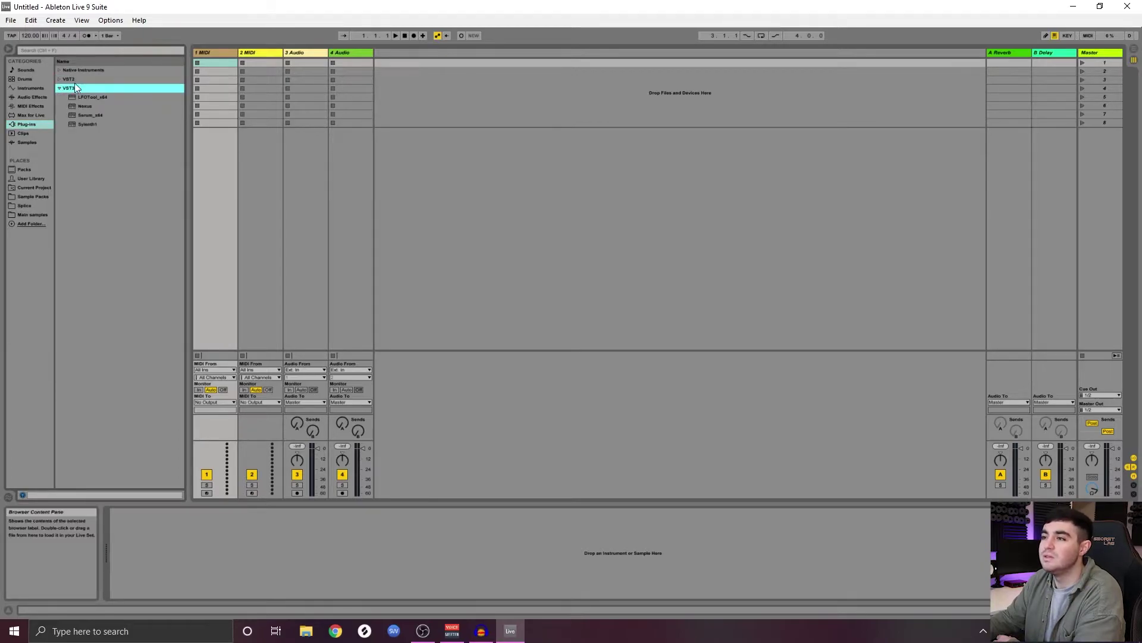
{"action": "left_click", "coordinate": [59, 88]}
{"action": "left_click", "coordinate": [59, 79]}
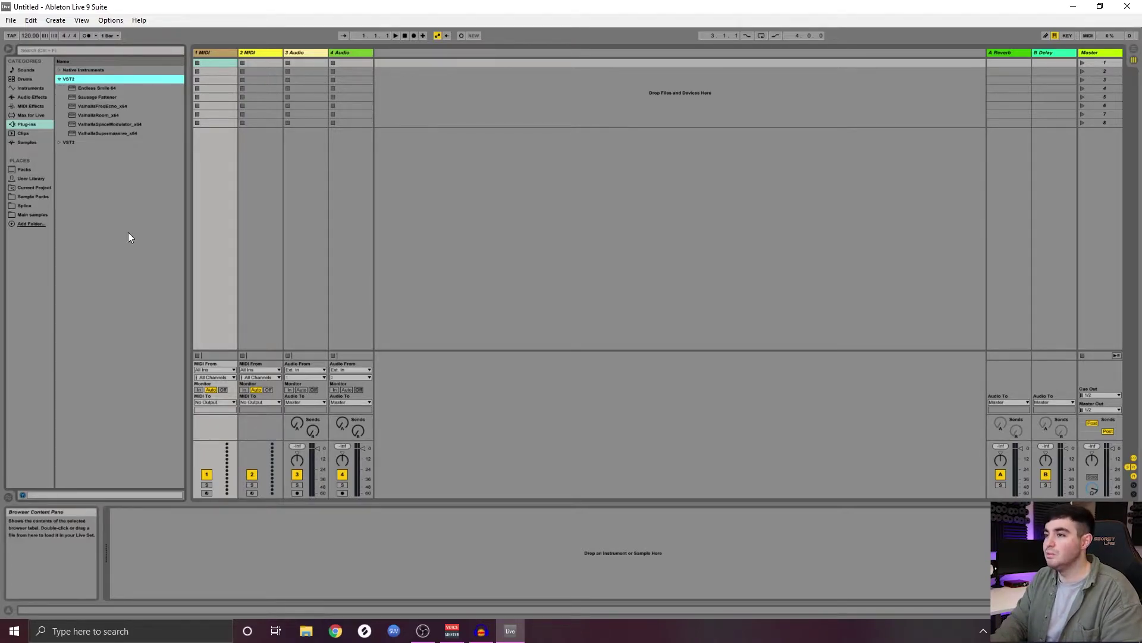
Examine the plug-in source settings in the File Folder preferences, including the VST custom folder chooser, and close them without changes
{"action": "key", "text": "ctrl+comma"}
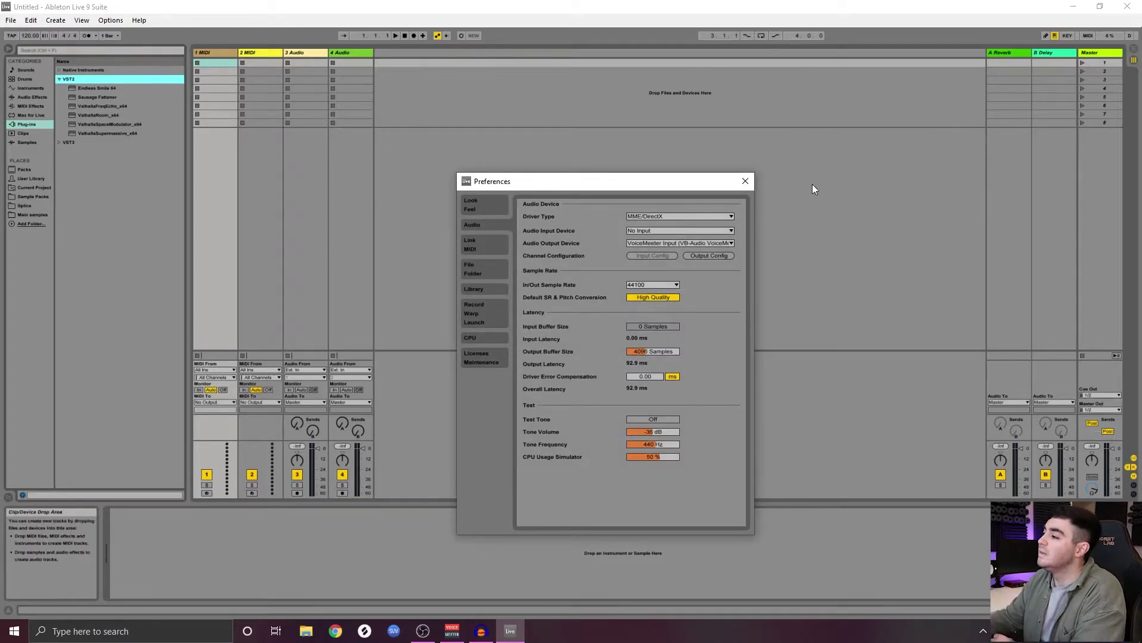
{"action": "left_click", "coordinate": [488, 272]}
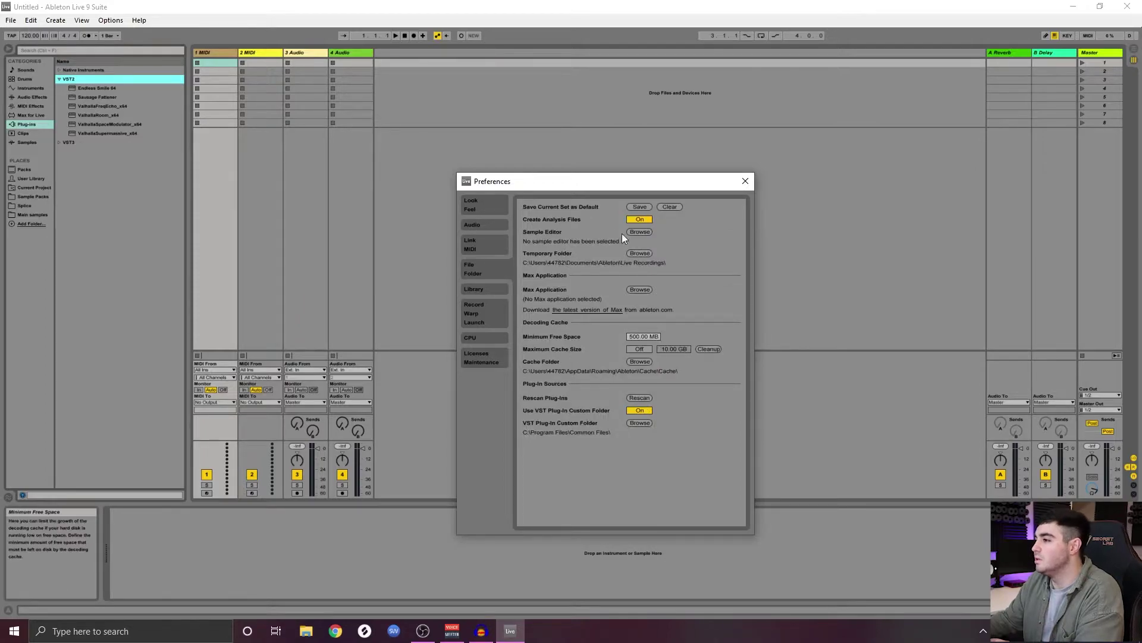
{"action": "left_click", "coordinate": [640, 422]}
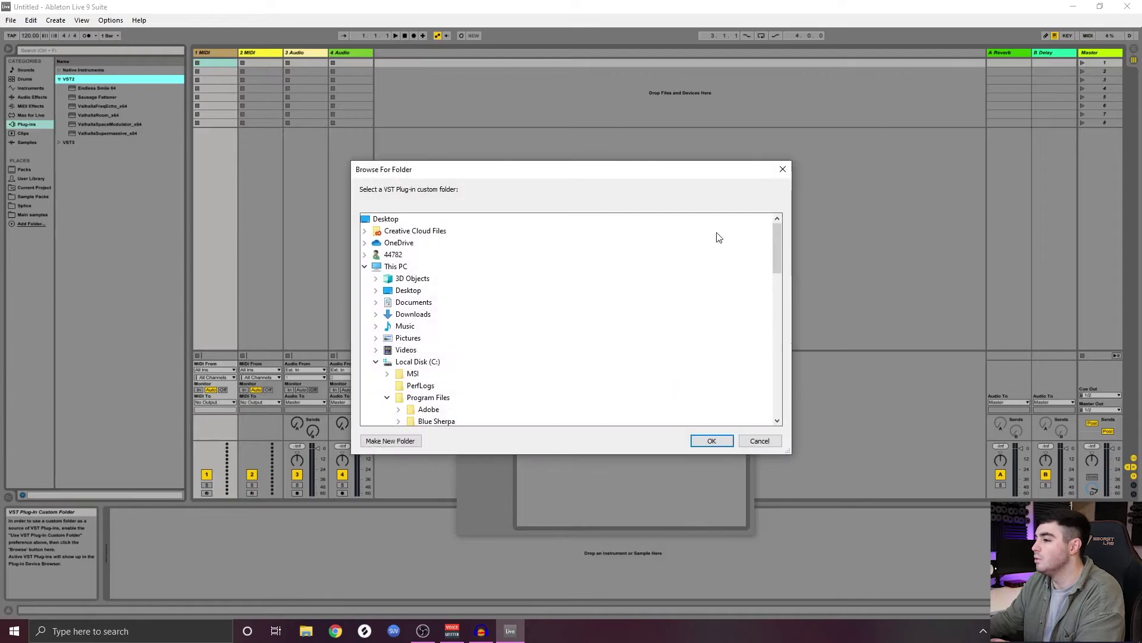
{"action": "left_click", "coordinate": [782, 164]}
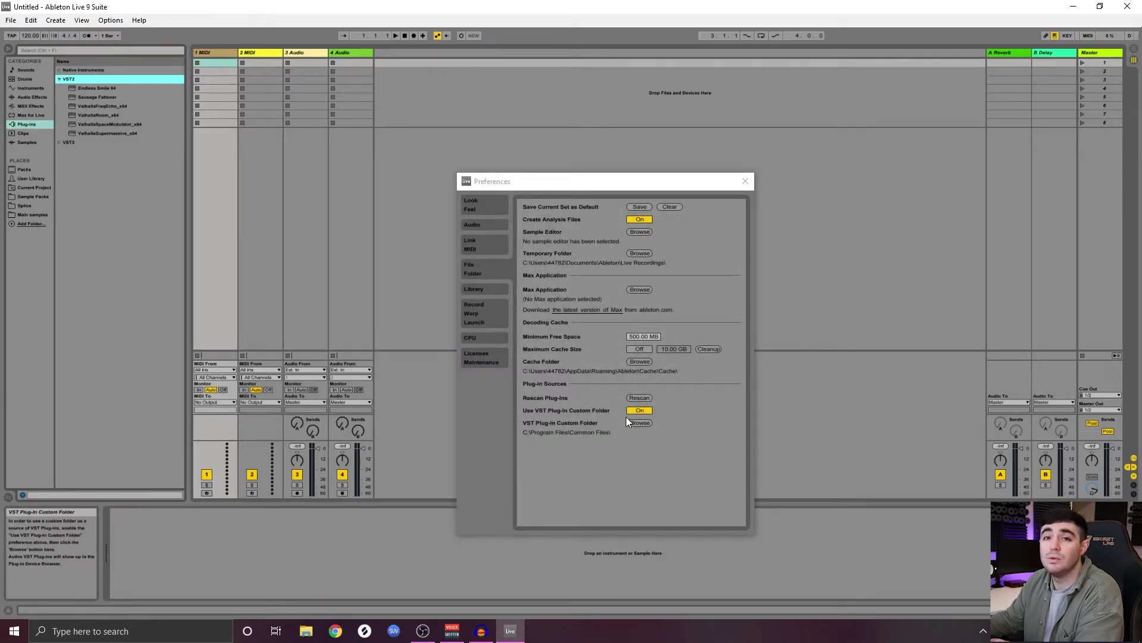
{"action": "left_click", "coordinate": [745, 182]}
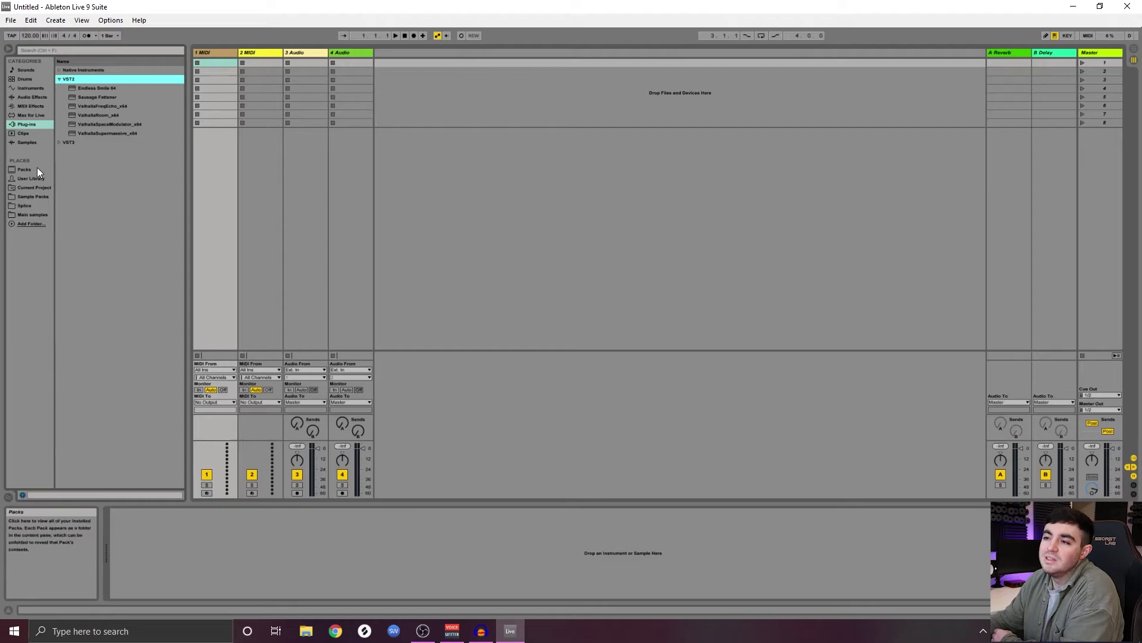
Open the Splice place and look through the sample packs in its Samples folder
{"action": "left_click", "coordinate": [26, 206]}
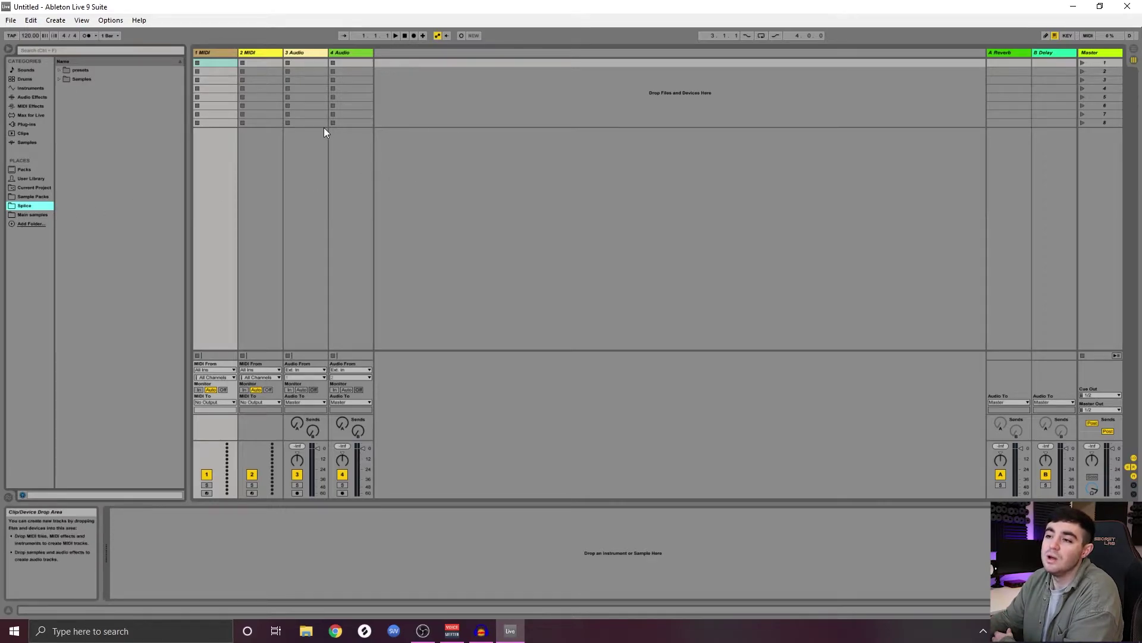
{"action": "double_click", "coordinate": [63, 79]}
{"action": "double_click", "coordinate": [65, 88]}
{"action": "scroll", "coordinate": [101, 171], "scroll_direction": "down", "scroll_amount": 6}
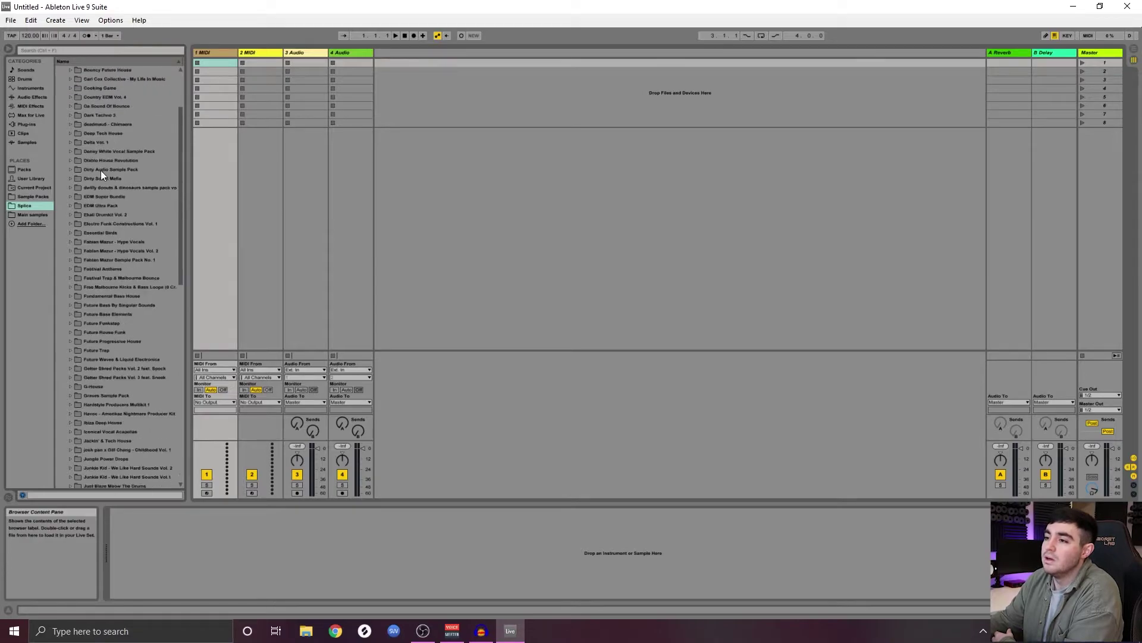
{"action": "right_click", "coordinate": [101, 170]}
{"action": "left_click", "coordinate": [105, 191]}
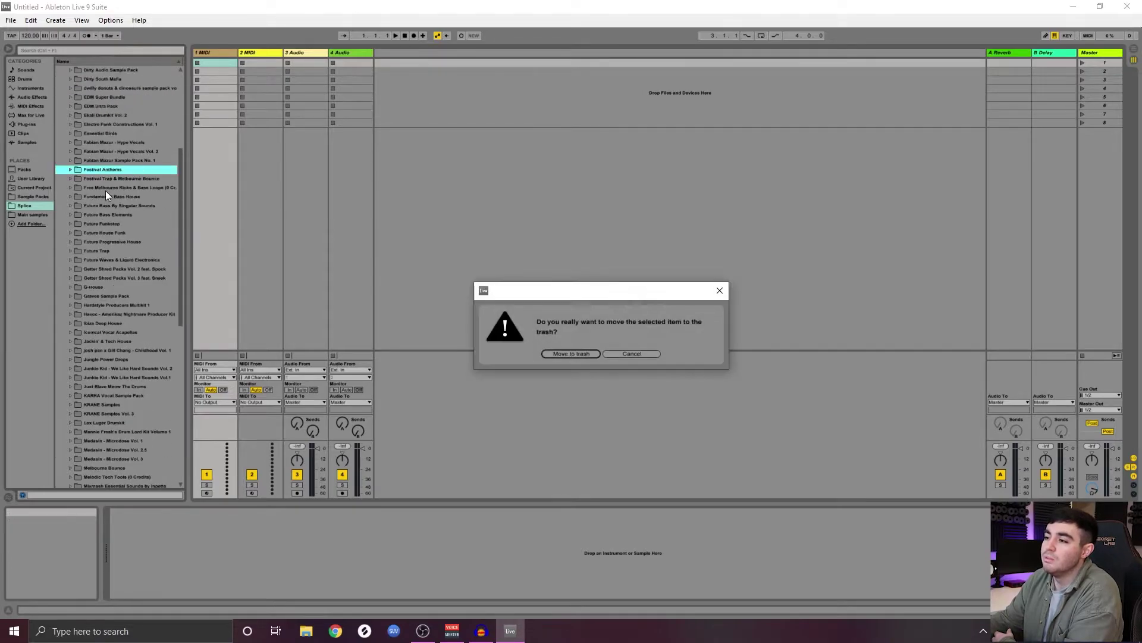
{"action": "left_click", "coordinate": [720, 290]}
Look through more Splice packs and the Main samples, Sample Packs and Current Project places, and view the Add Folder chooser without adding anything
{"action": "scroll", "coordinate": [142, 191], "scroll_direction": "down", "scroll_amount": 5}
{"action": "scroll", "coordinate": [141, 191], "scroll_direction": "down", "scroll_amount": 2}
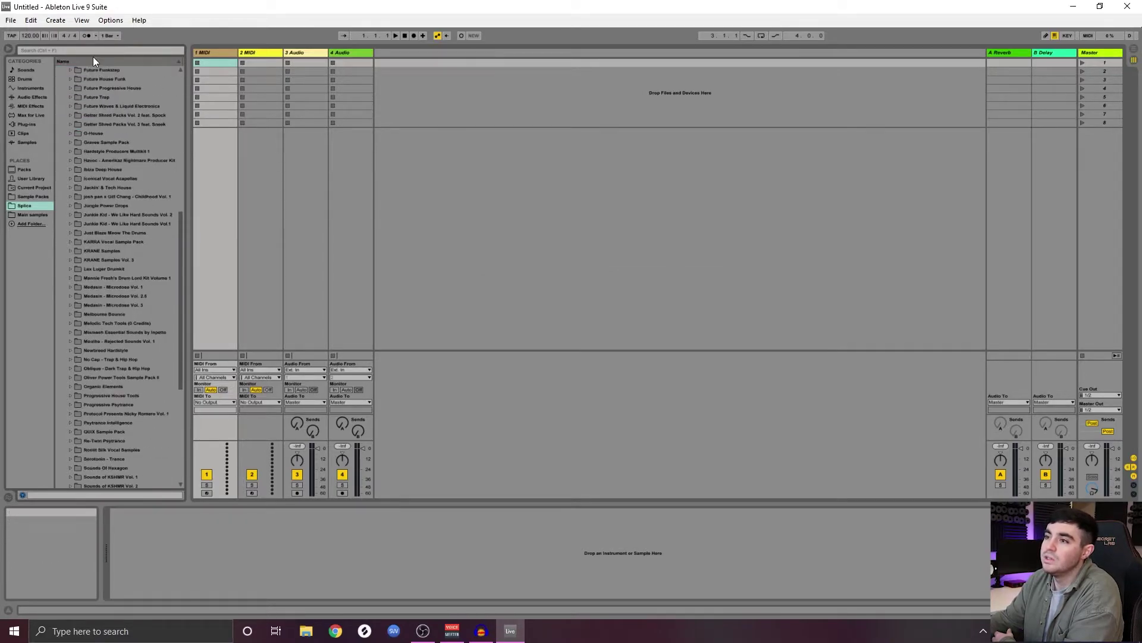
{"action": "left_click", "coordinate": [76, 50]}
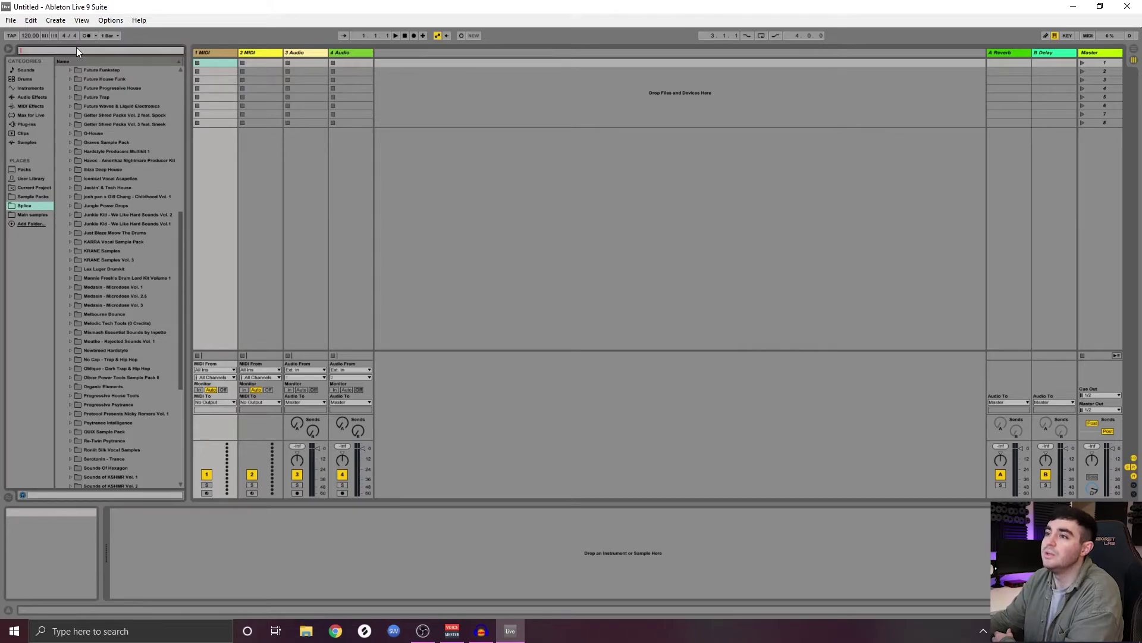
{"action": "left_click", "coordinate": [32, 213]}
{"action": "left_click", "coordinate": [34, 197]}
{"action": "left_click", "coordinate": [37, 188]}
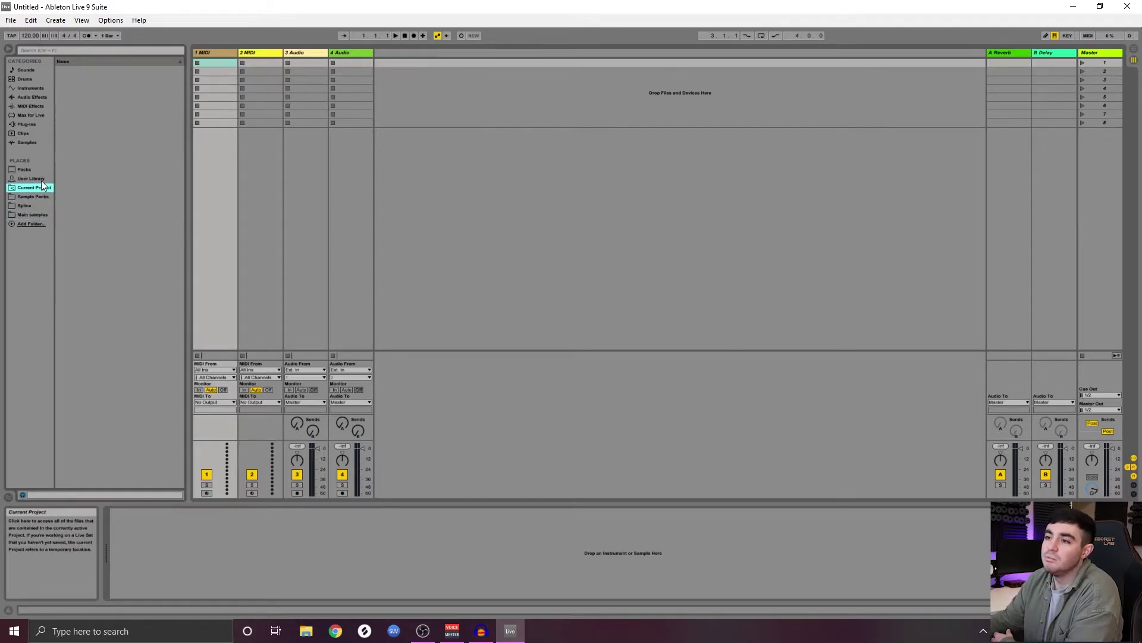
{"action": "left_click", "coordinate": [31, 224]}
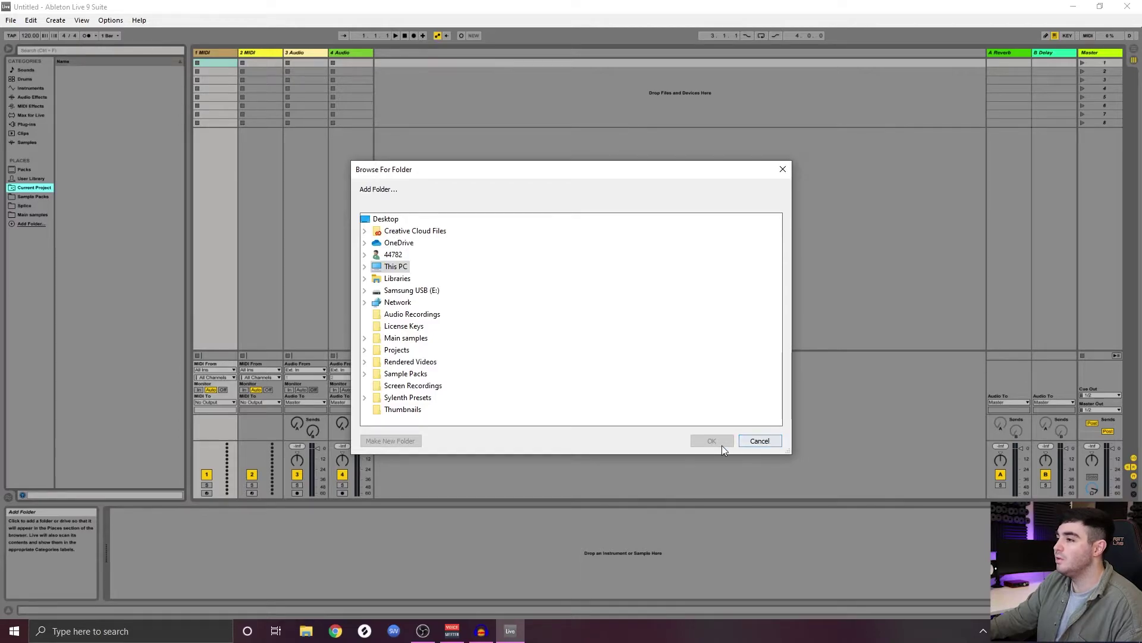
{"action": "left_click", "coordinate": [746, 441]}
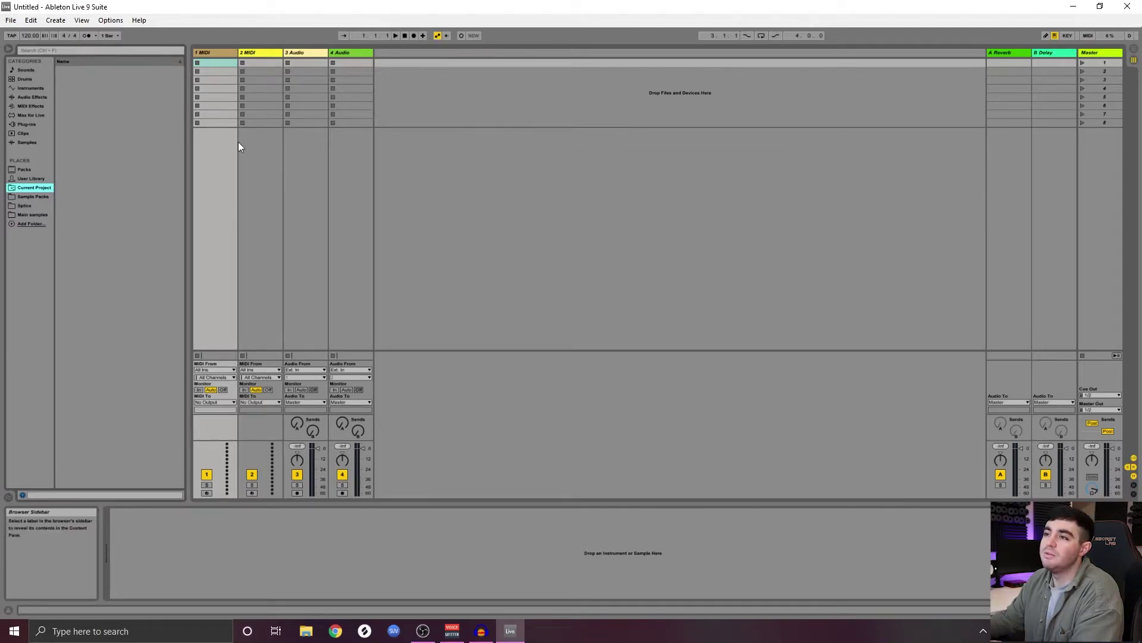
Search the browser for "ambi" and look through the matches in Splice and in all results
{"action": "left_click", "coordinate": [47, 50]}
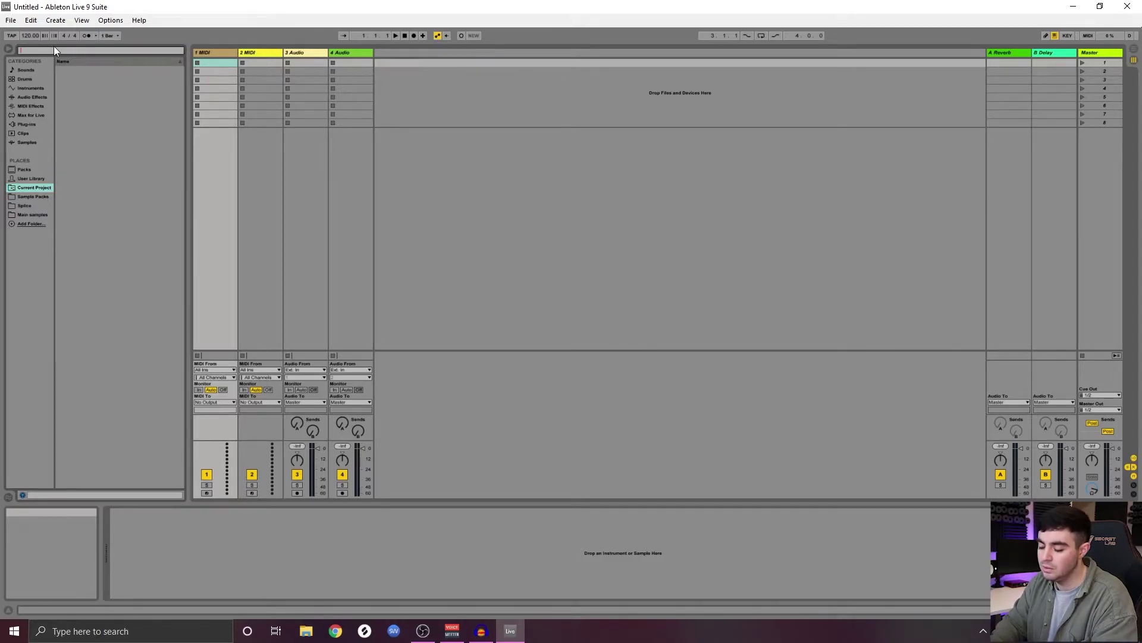
{"action": "type", "text": "ambi"}
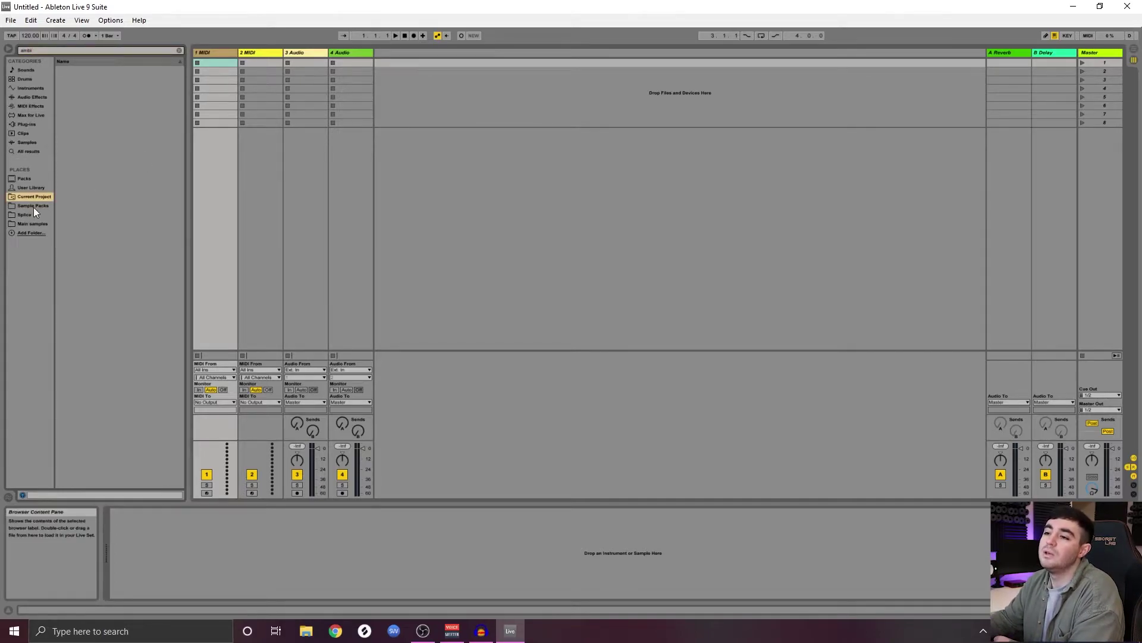
{"action": "left_click", "coordinate": [15, 216]}
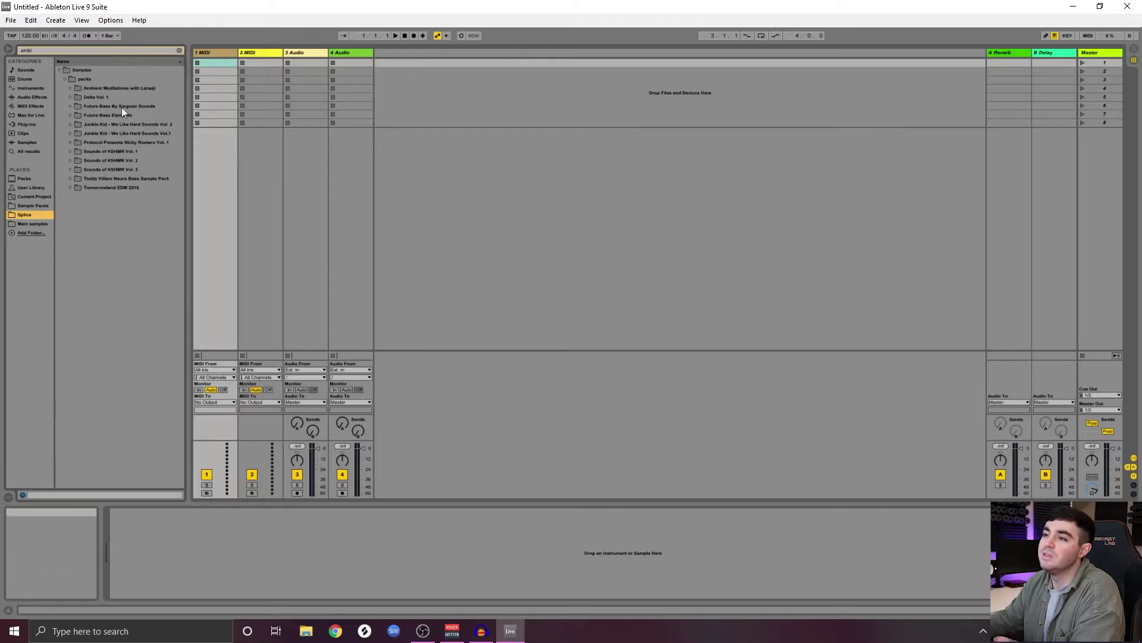
{"action": "left_click", "coordinate": [35, 151]}
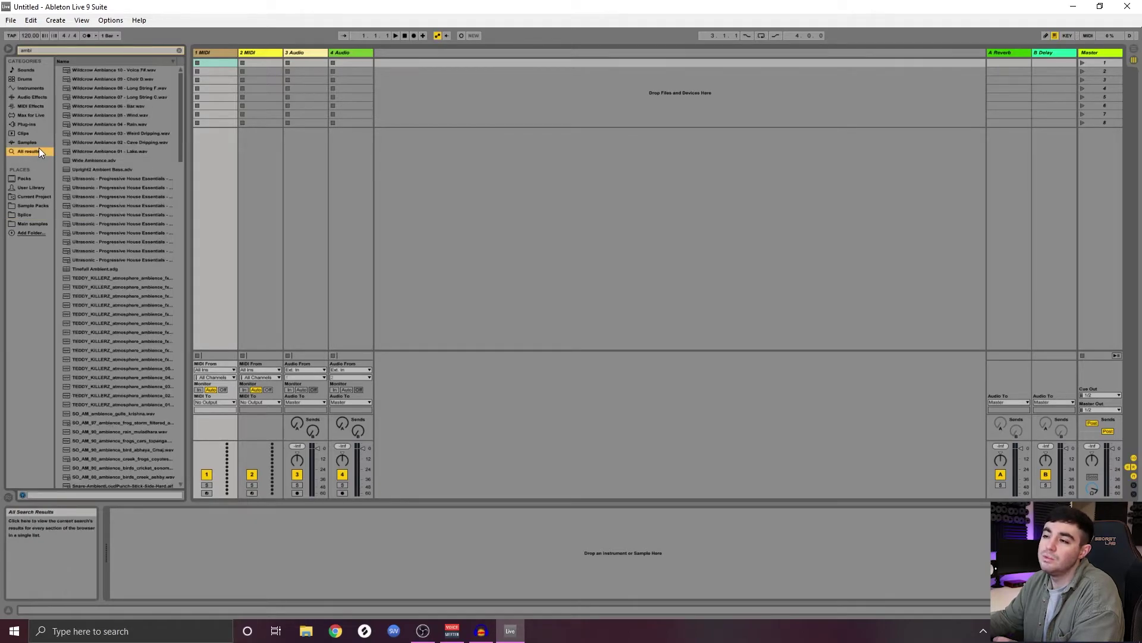
{"action": "scroll", "coordinate": [140, 129], "scroll_direction": "down", "scroll_amount": 5}
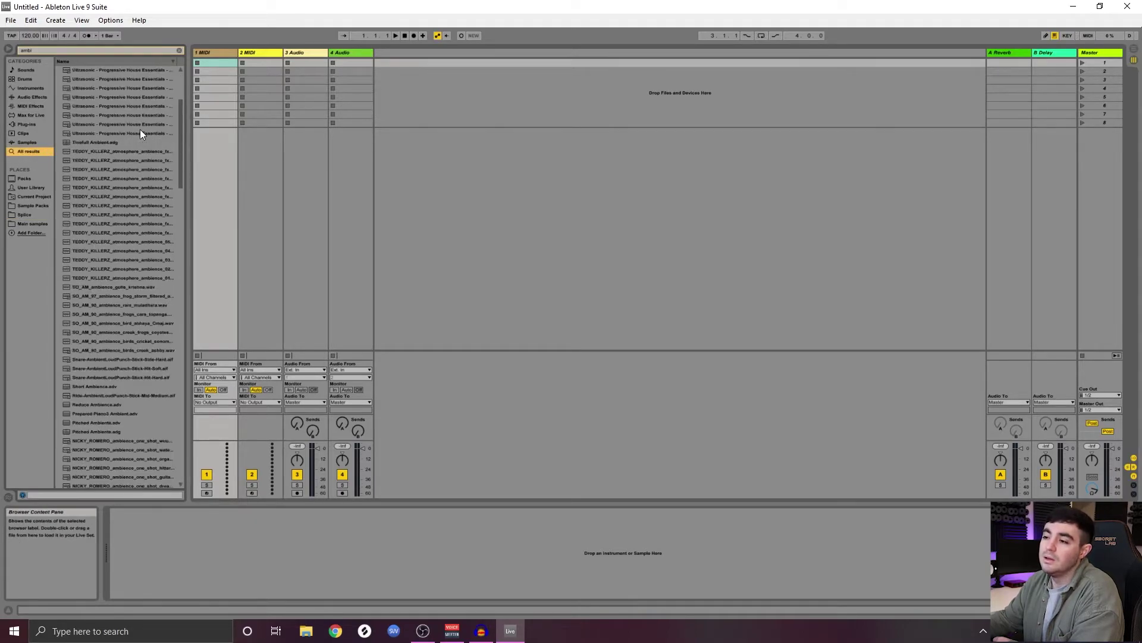
{"action": "scroll", "coordinate": [140, 133], "scroll_direction": "down", "scroll_amount": 12}
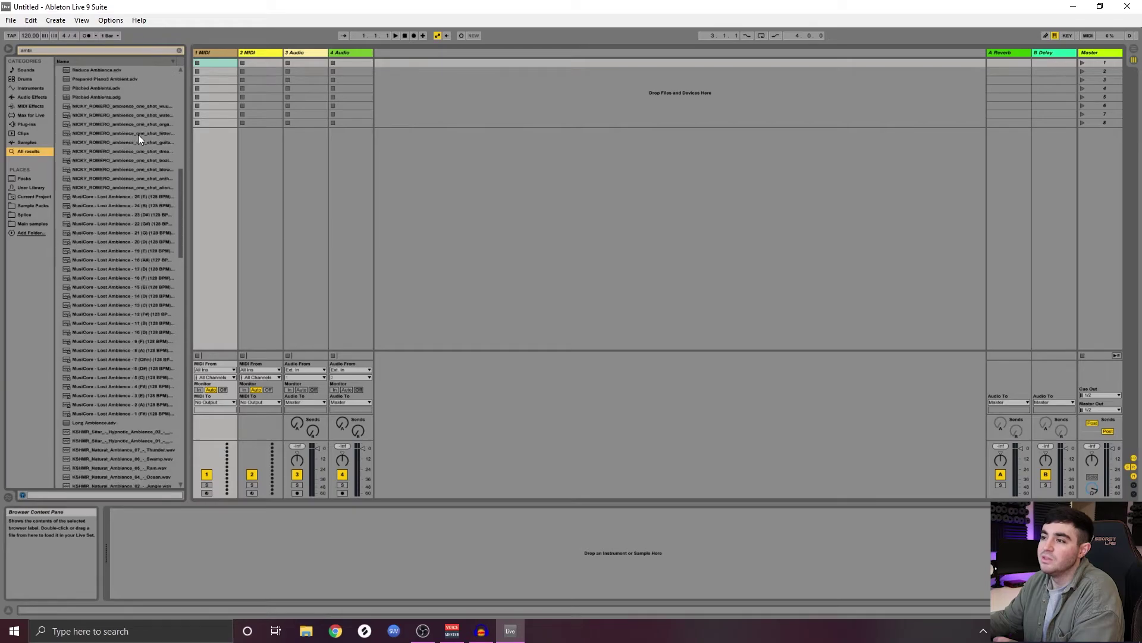
Replace the search with "kick g", look through the matching kick samples, and clear the search
{"action": "left_click", "coordinate": [180, 49]}
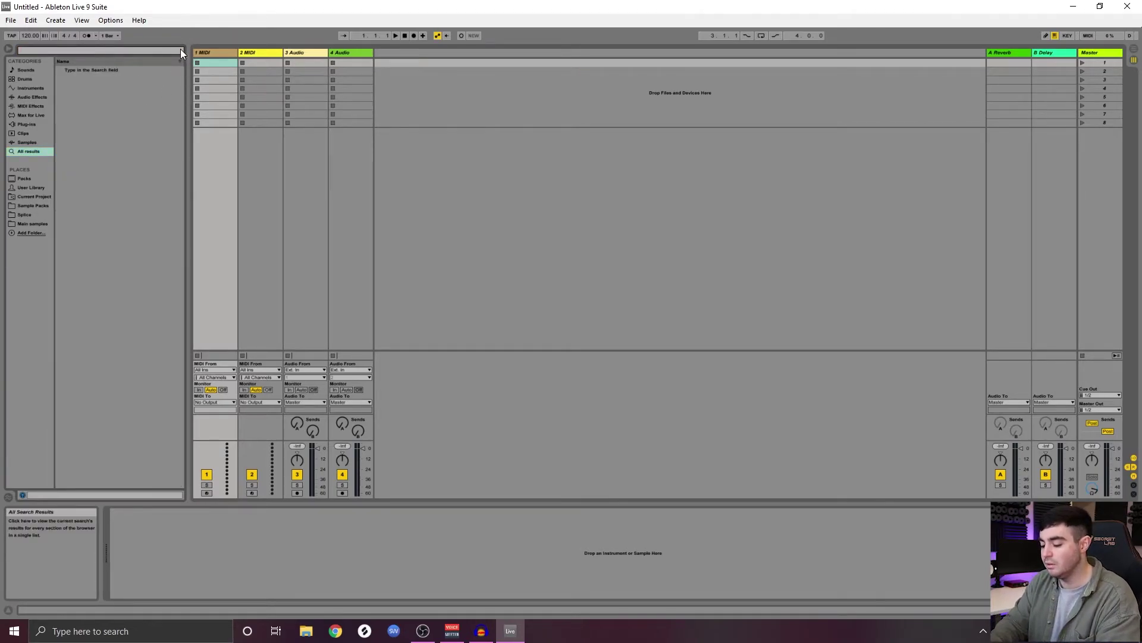
{"action": "type", "text": "kick"}
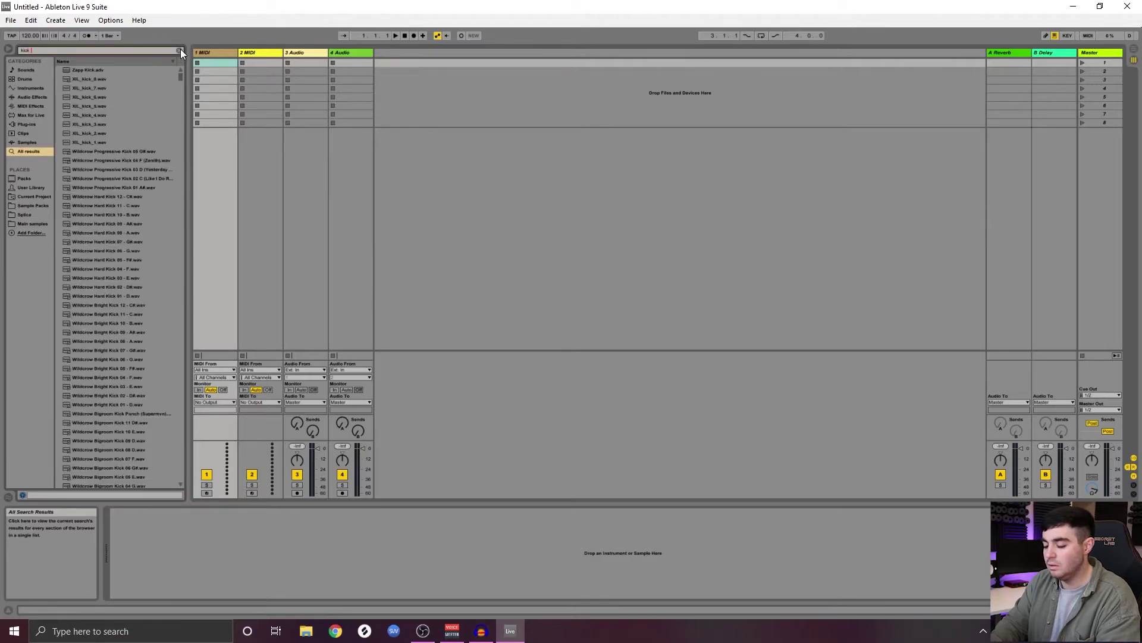
{"action": "type", "text": " g"}
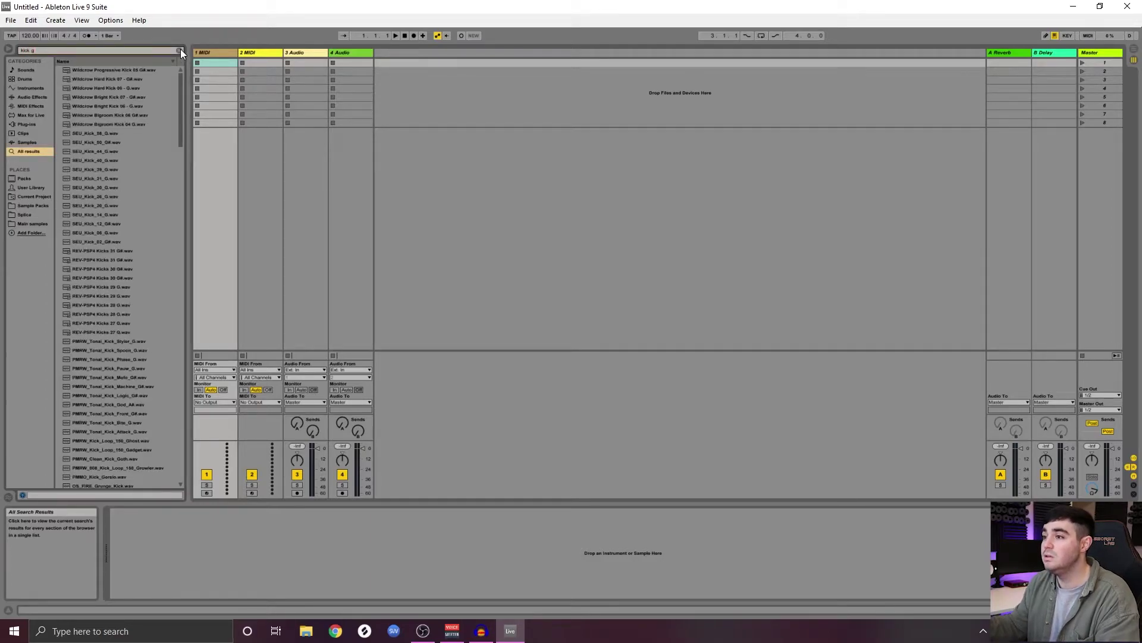
{"action": "scroll", "coordinate": [105, 162], "scroll_direction": "down", "scroll_amount": 5}
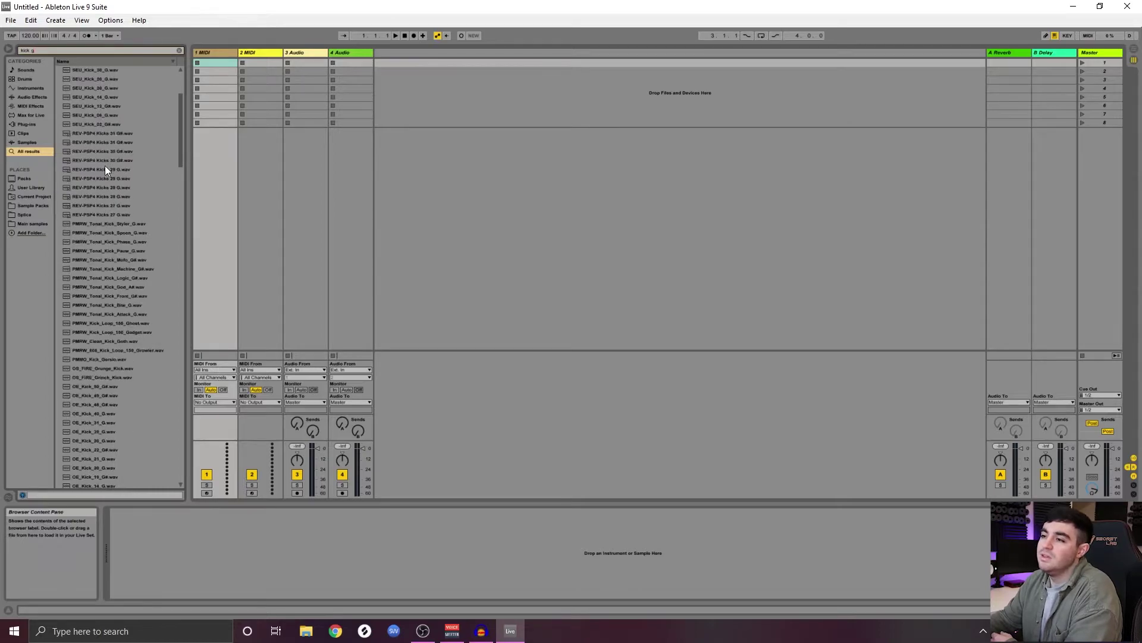
{"action": "left_click", "coordinate": [104, 163]}
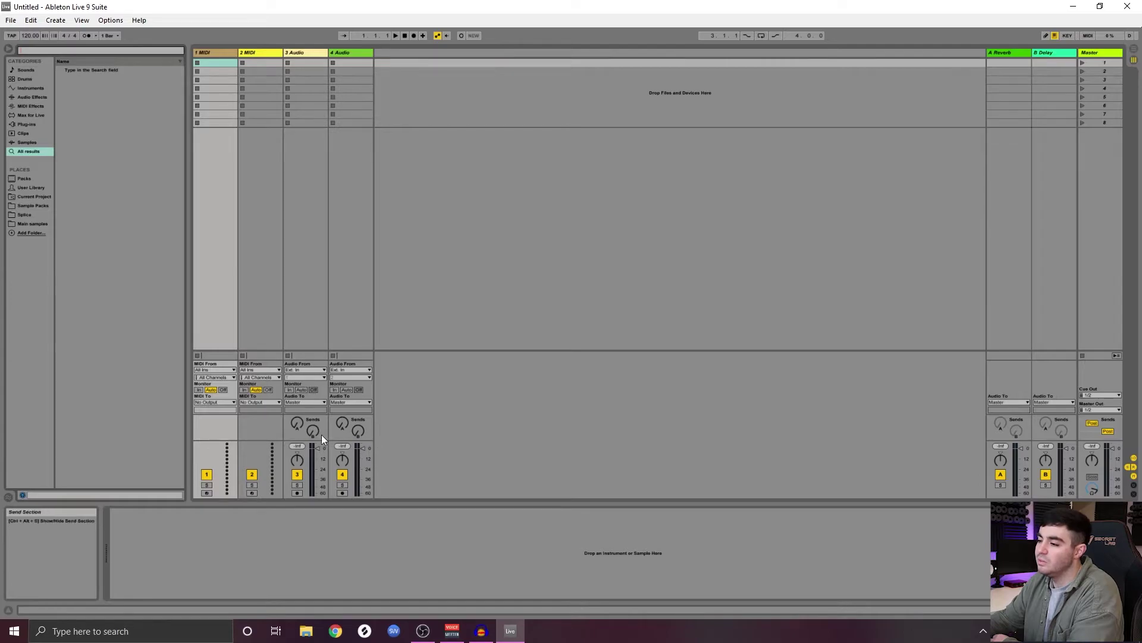
Enlarge the mixer section vertically and try out the activator and solo switches of audio track 3
{"action": "left_click_drag", "start_coordinate": [288, 441], "coordinate": [316, 457]}
{"action": "left_click", "coordinate": [298, 475]}
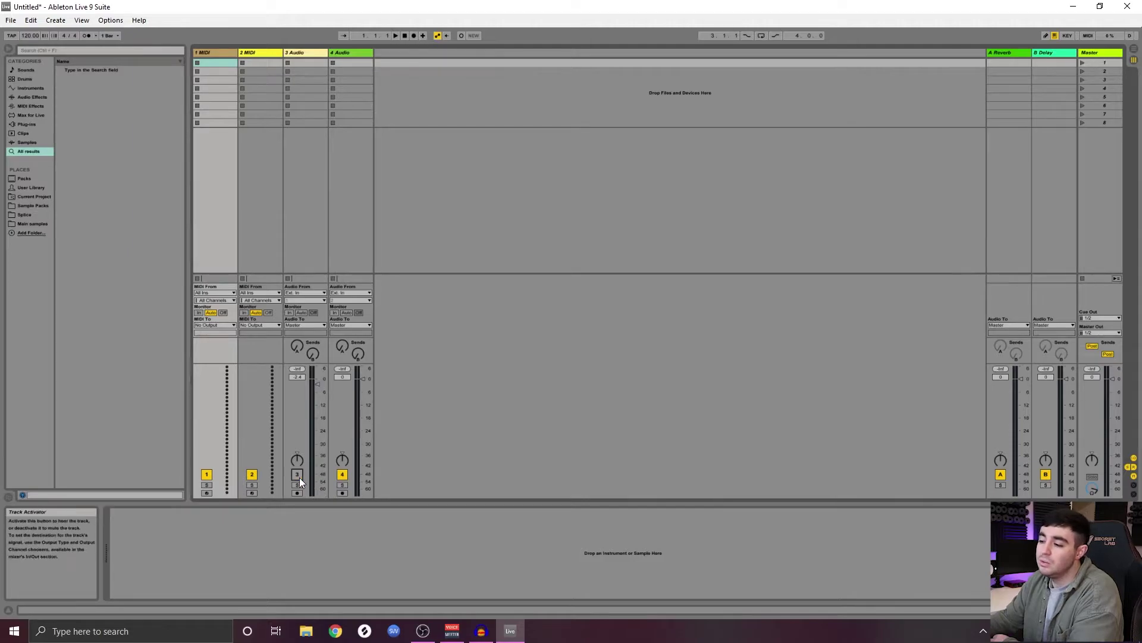
{"action": "left_click", "coordinate": [298, 485]}
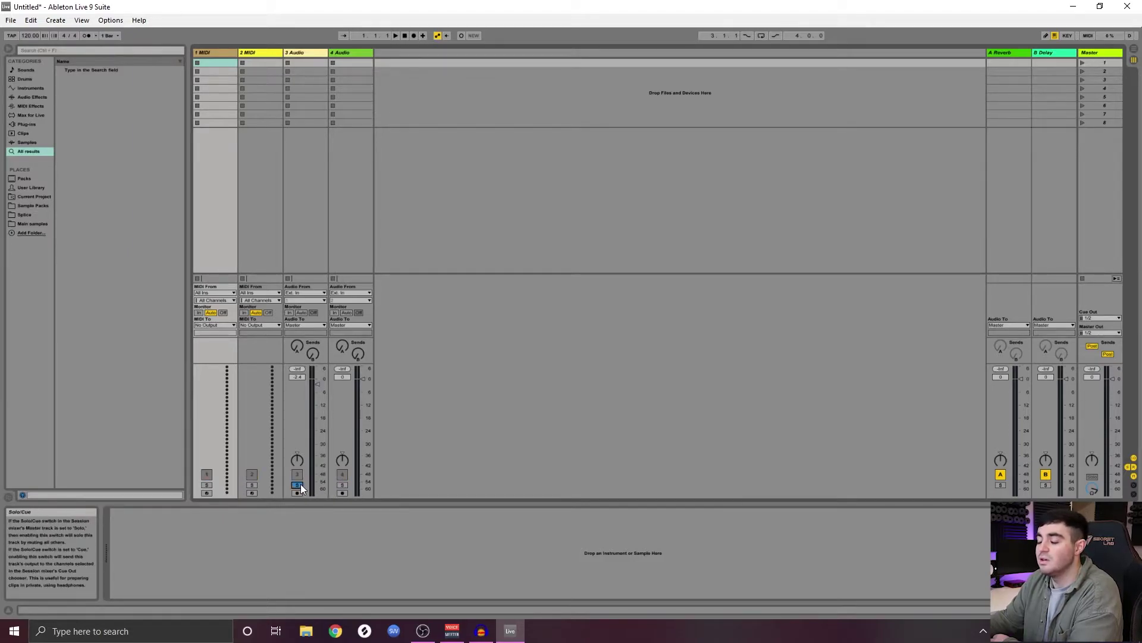
{"action": "left_click", "coordinate": [298, 485]}
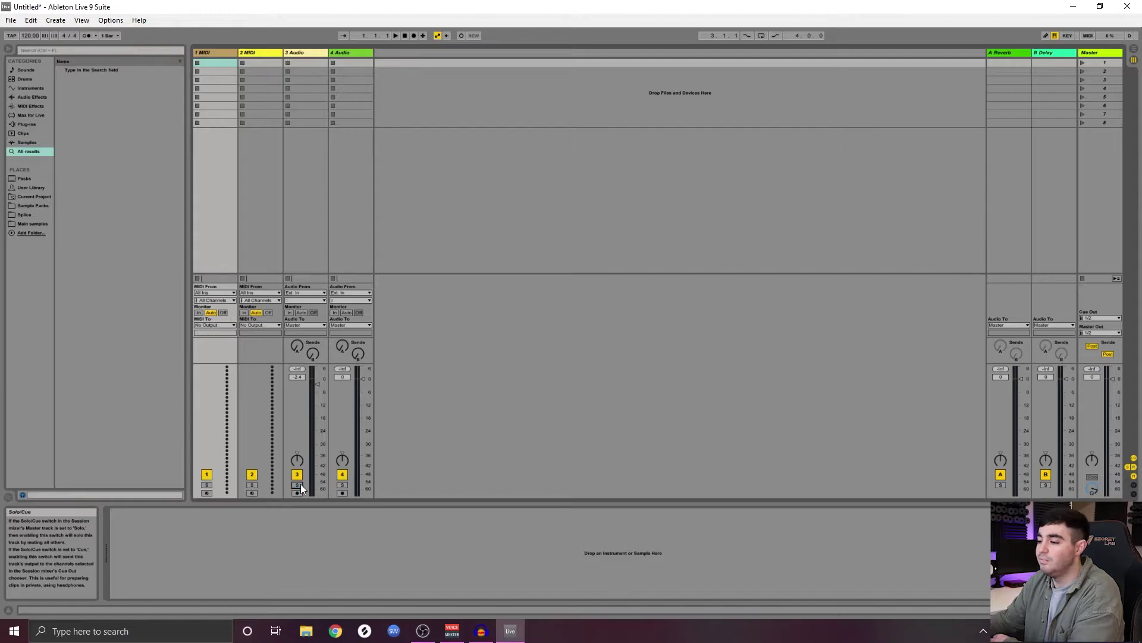
Try out the record-arm switches of audio track 3 and both MIDI tracks, leaving only MIDI track 1 armed
{"action": "left_click", "coordinate": [298, 493]}
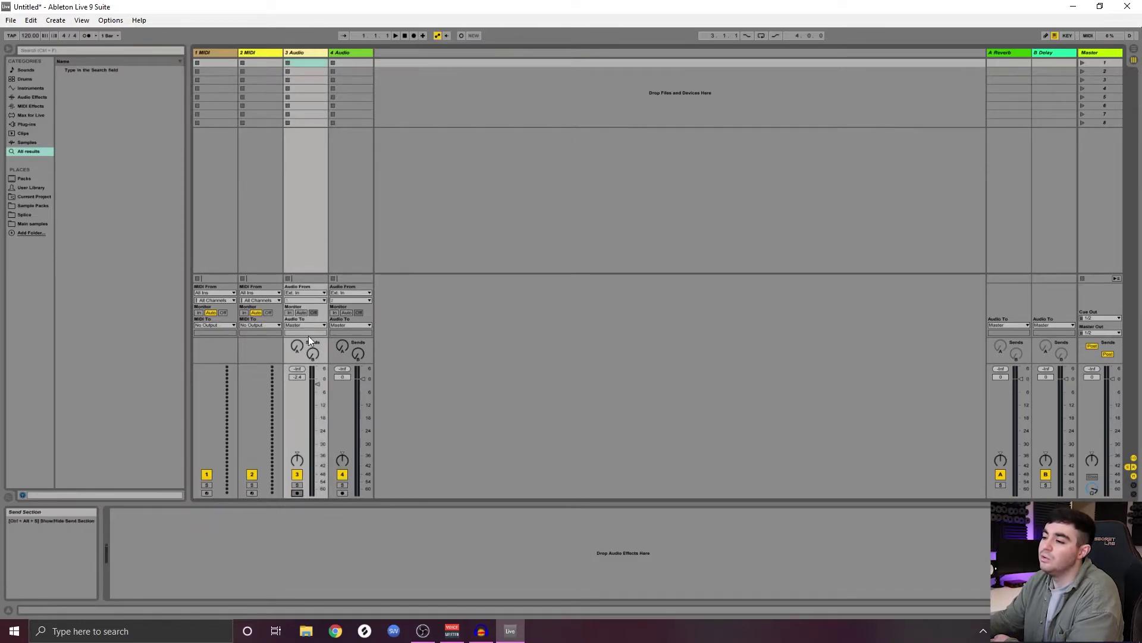
{"action": "left_click", "coordinate": [252, 493]}
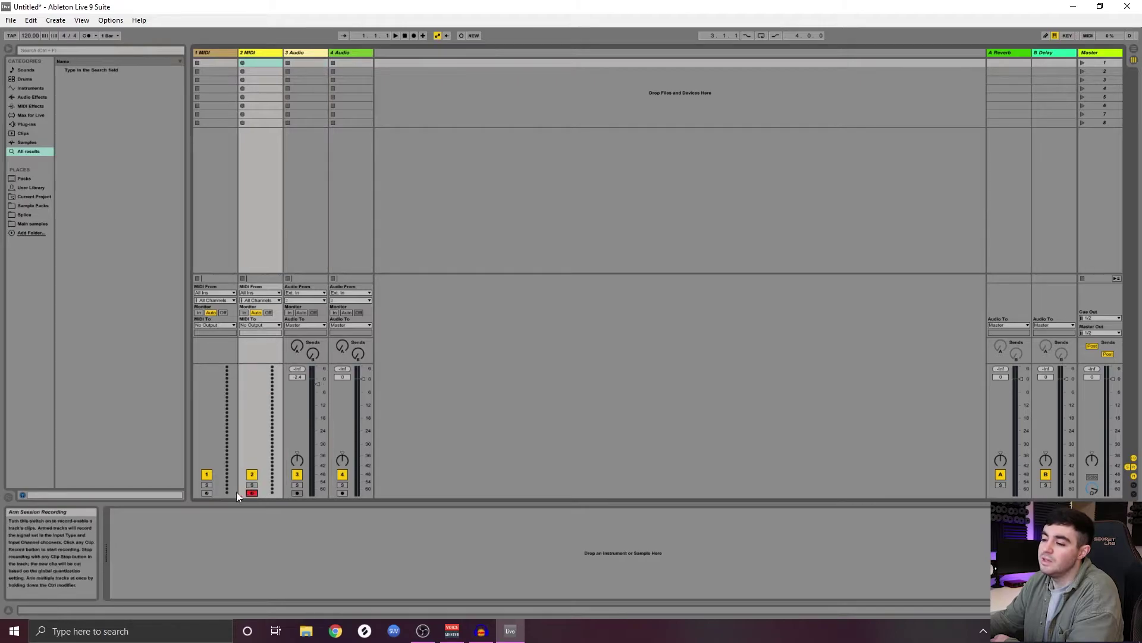
{"action": "left_click", "coordinate": [207, 493]}
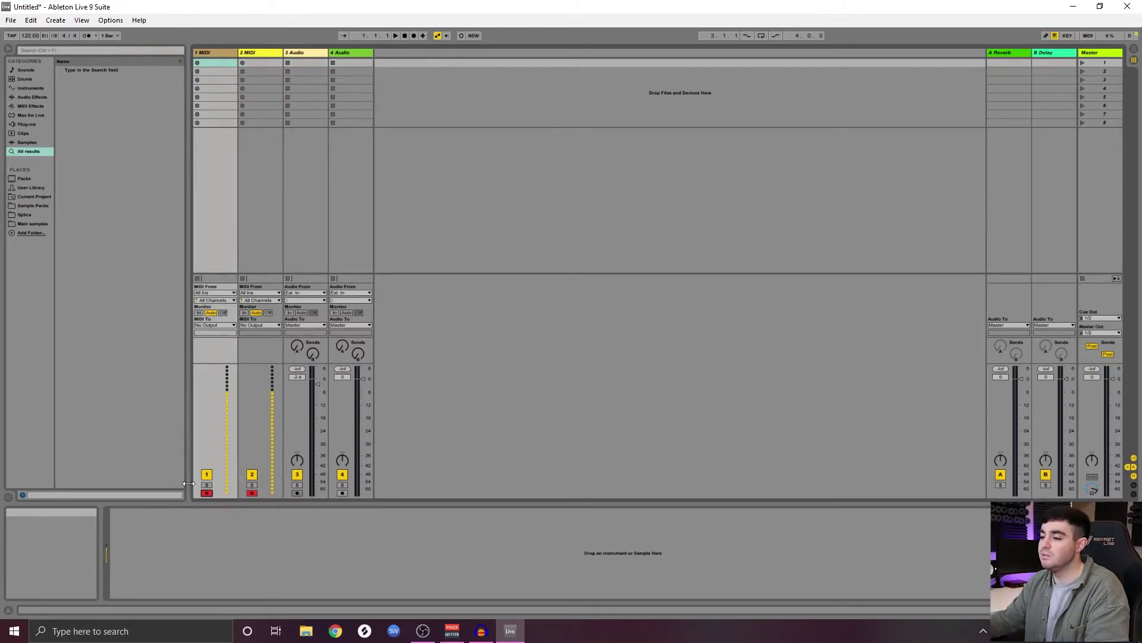
{"action": "left_click", "coordinate": [252, 493]}
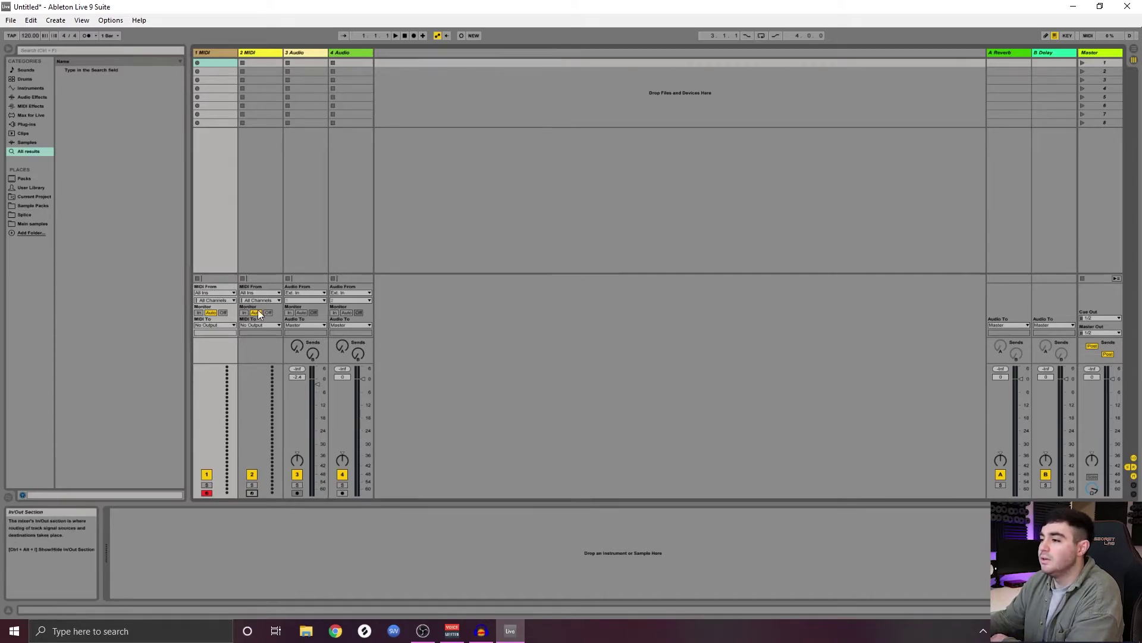
View MIDI track 1's input sources and, through audio track 3's input configuration, the available audio input devices, without changing any of them
{"action": "left_click", "coordinate": [213, 293]}
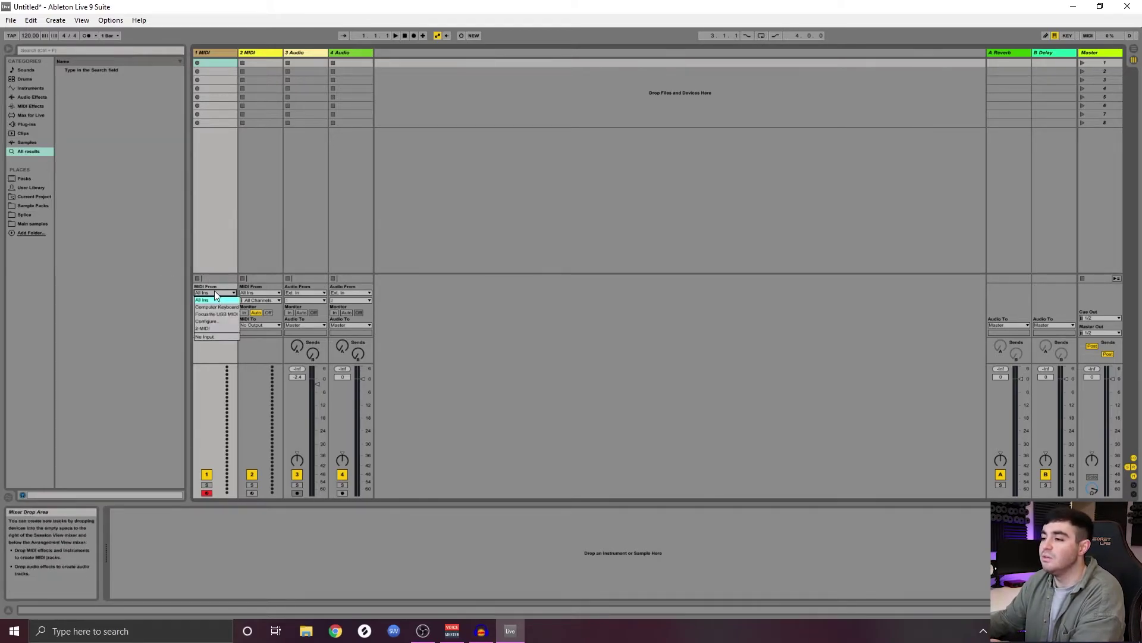
{"action": "left_click", "coordinate": [235, 373]}
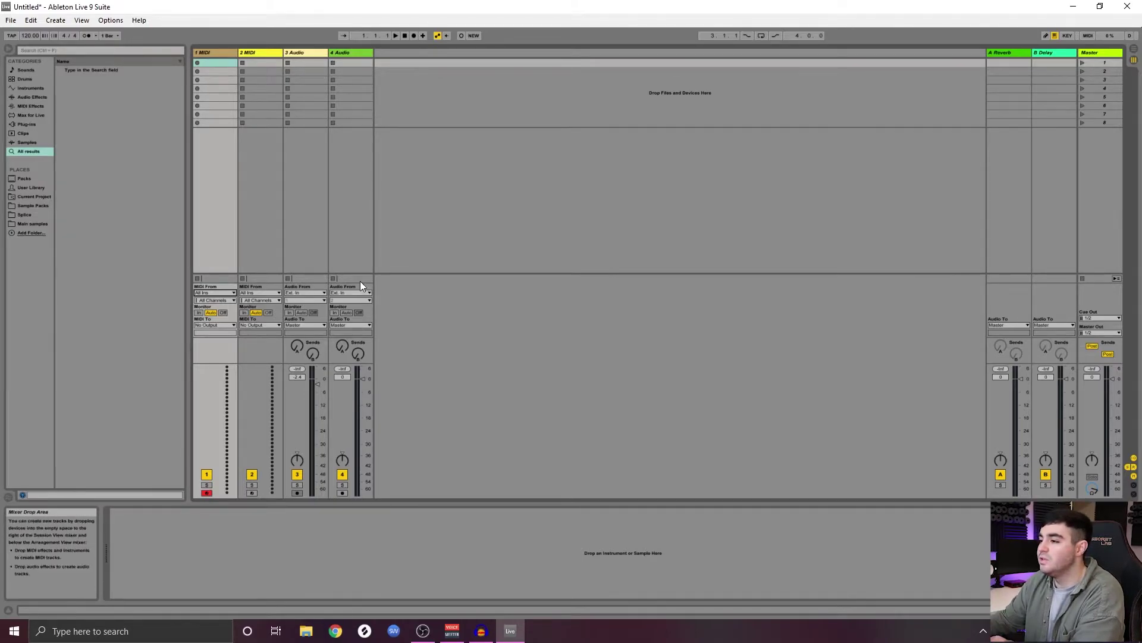
{"action": "left_click", "coordinate": [310, 293]}
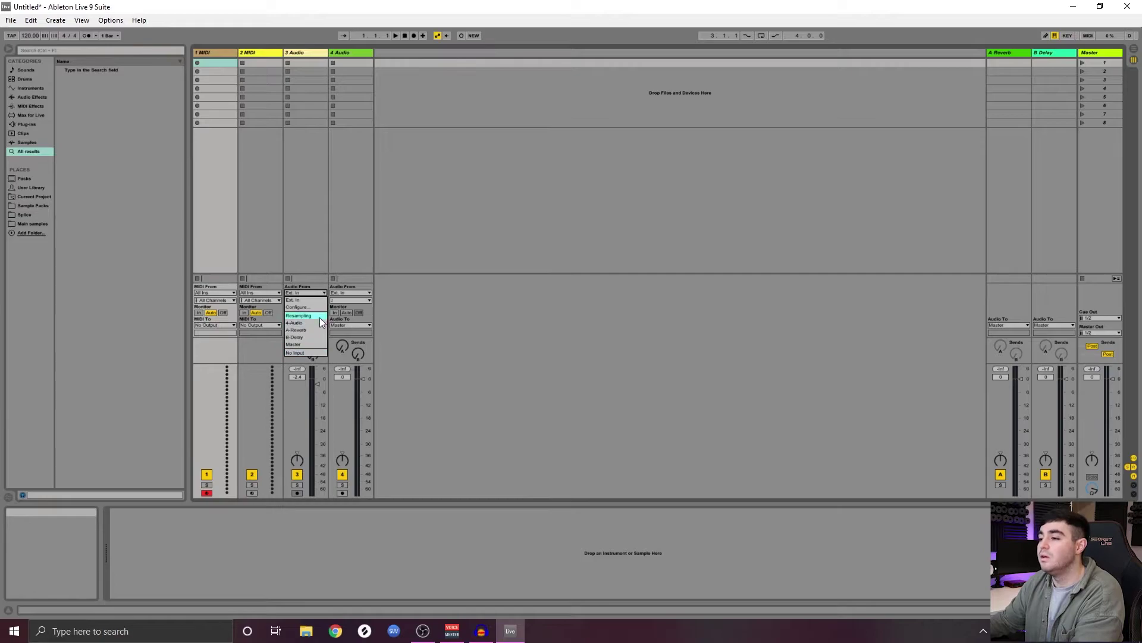
{"action": "left_click", "coordinate": [320, 306]}
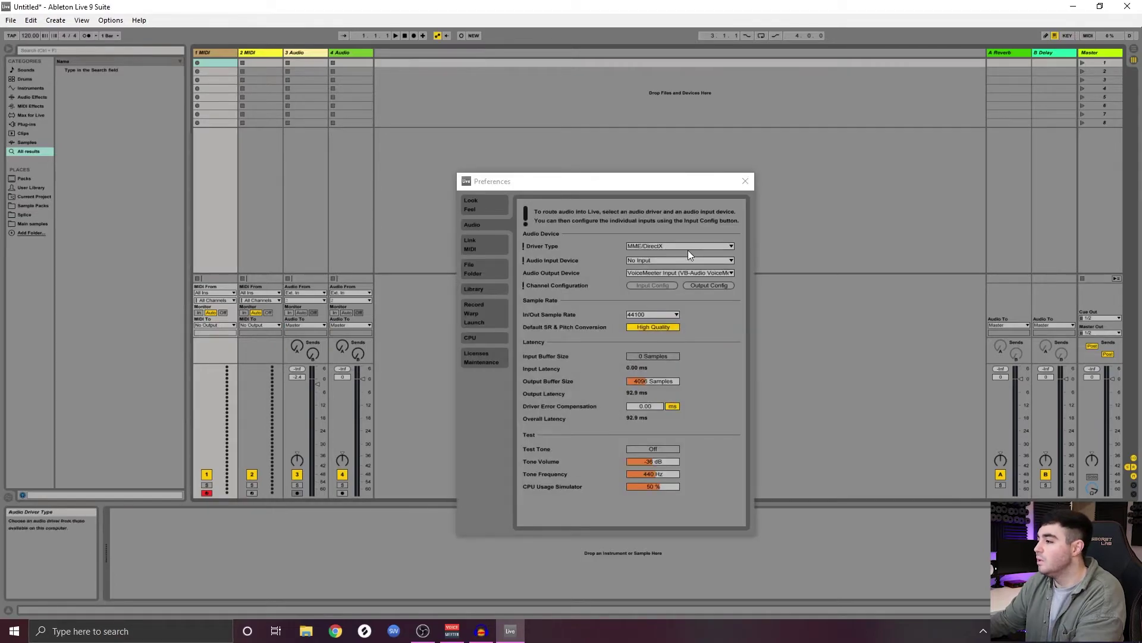
{"action": "left_click", "coordinate": [659, 260]}
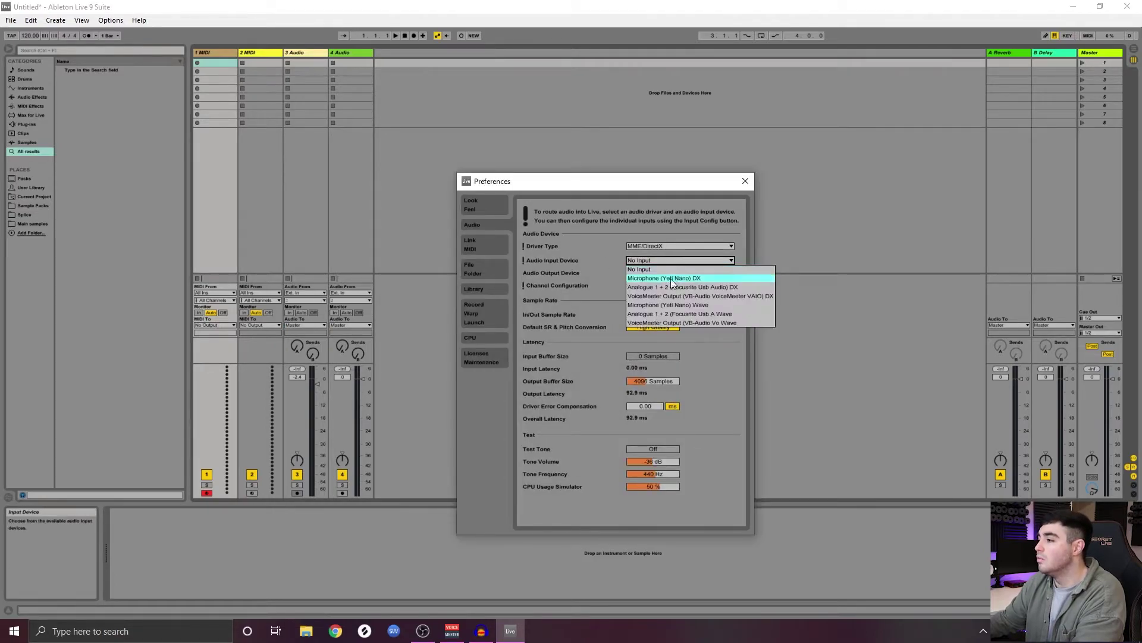
{"action": "left_click", "coordinate": [746, 182]}
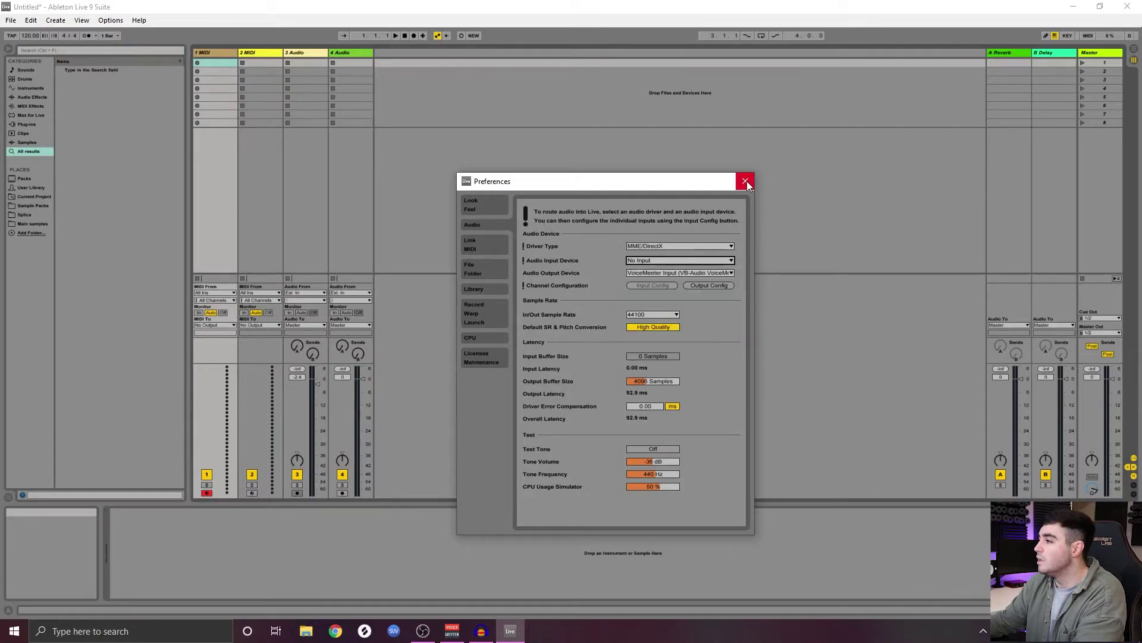
{"action": "left_click", "coordinate": [747, 181]}
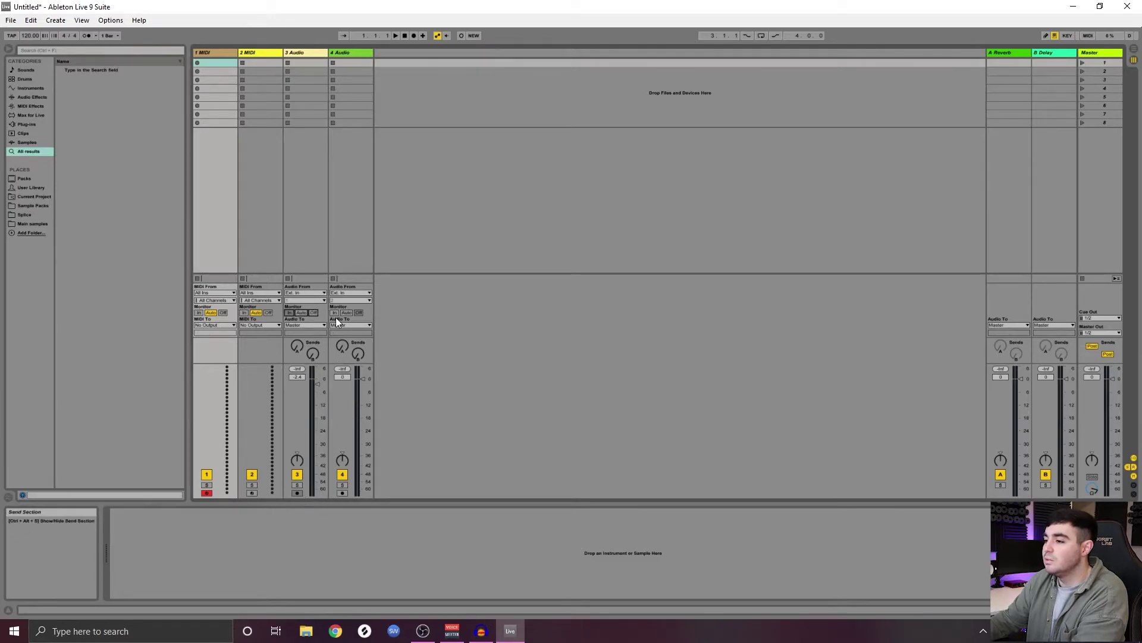
Set audio track 3 to take its input from 4-Audio with Auto monitoring, and switch the track off and on again
{"action": "left_click", "coordinate": [312, 294]}
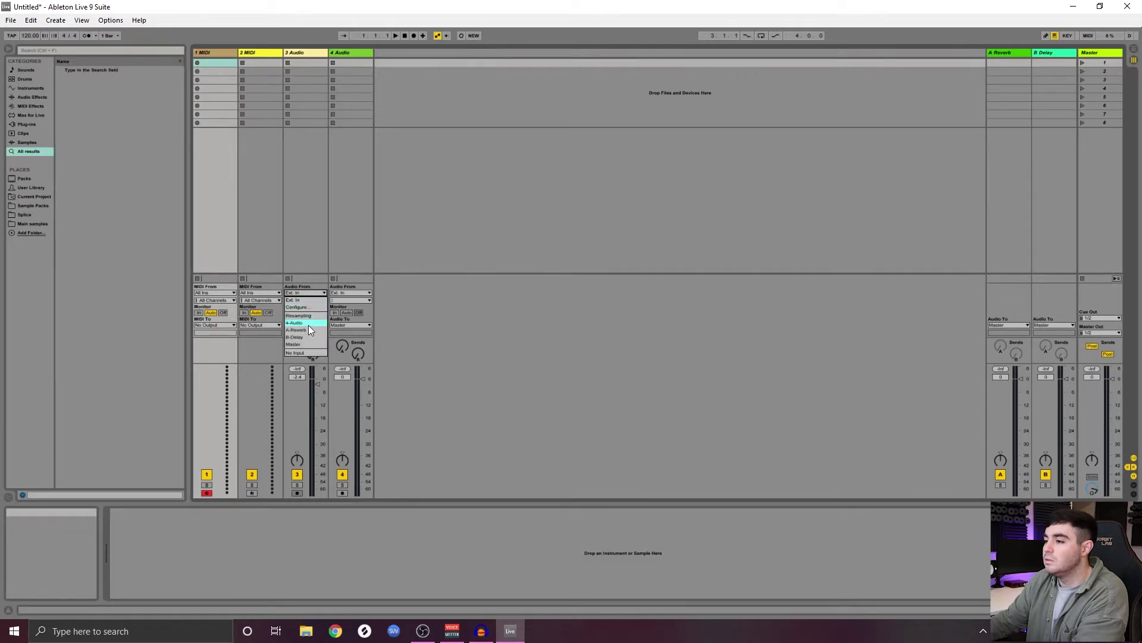
{"action": "left_click", "coordinate": [308, 324]}
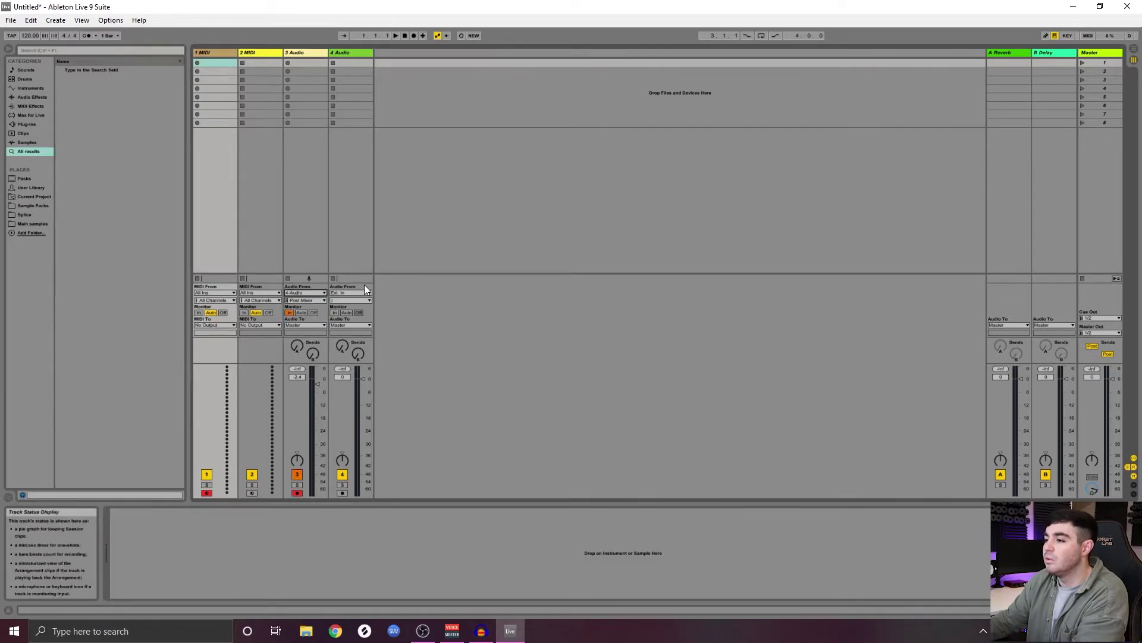
{"action": "left_click", "coordinate": [344, 230]}
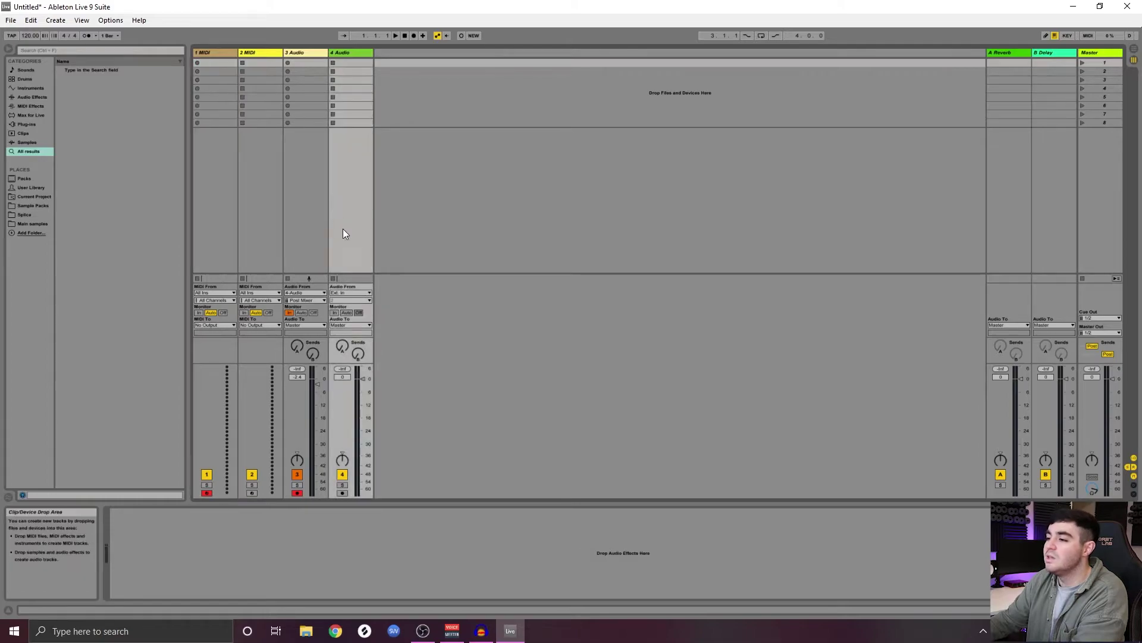
{"action": "left_click", "coordinate": [296, 474]}
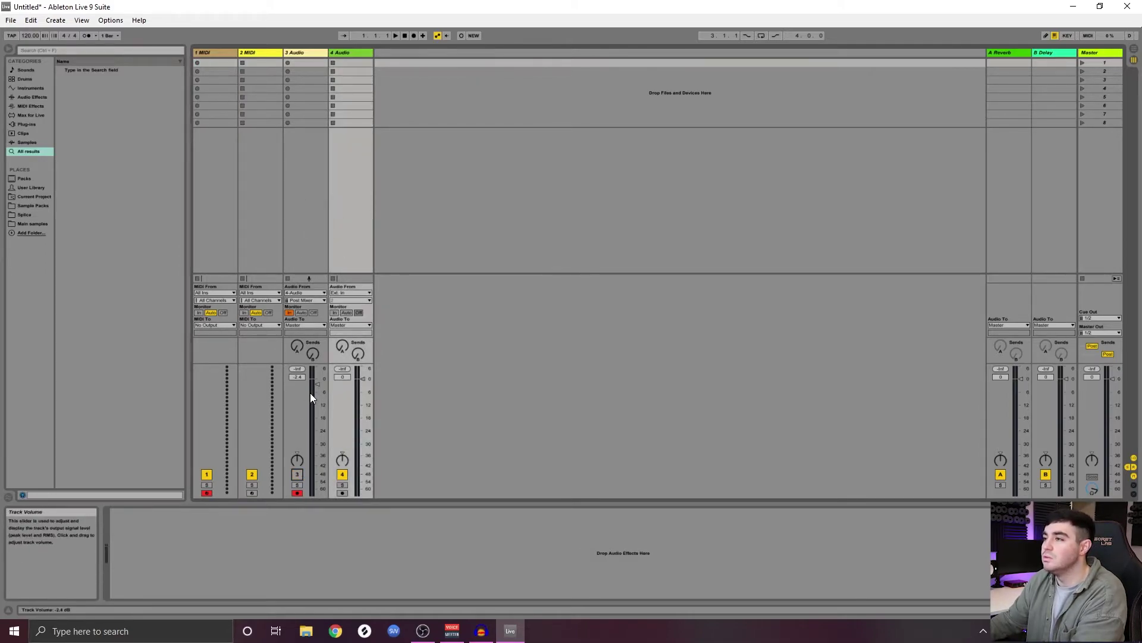
{"action": "left_click", "coordinate": [302, 313]}
{"action": "left_click", "coordinate": [297, 474]}
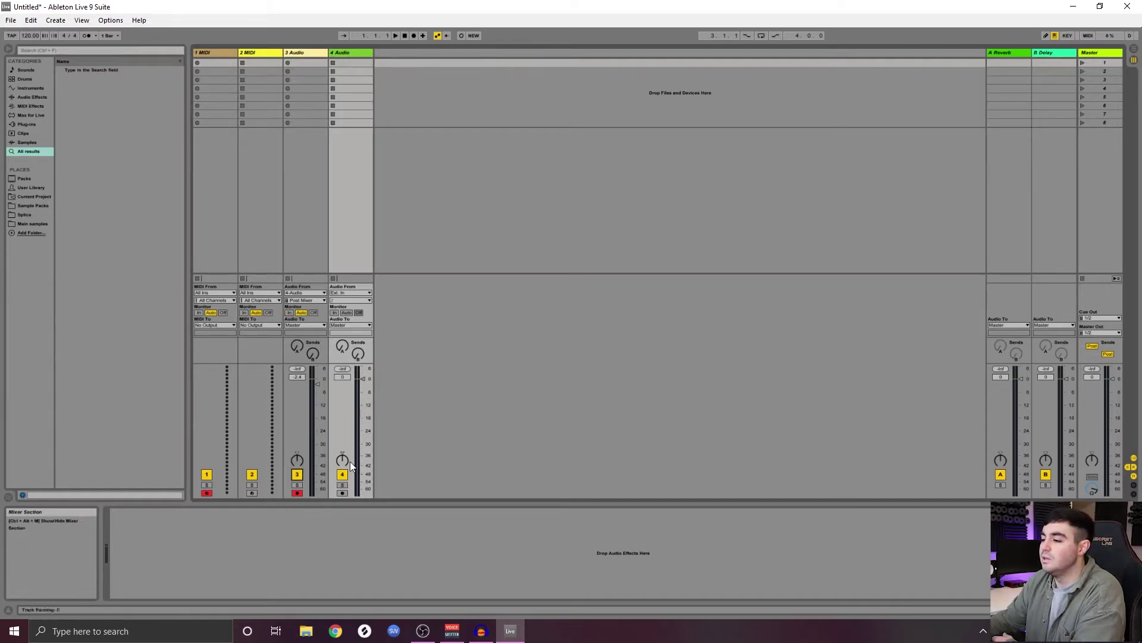
Try out audio track 4's pan and its send to the A Reverb return, viewing that return's Reverb device
{"action": "mouse_move", "coordinate": [342, 460]}
{"action": "left_mouse_down"}
{"action": "mouse_move", "coordinate": [342, 417]}
{"action": "mouse_move", "coordinate": [342, 485]}
{"action": "mouse_move", "coordinate": [343, 452]}
{"action": "left_mouse_up"}
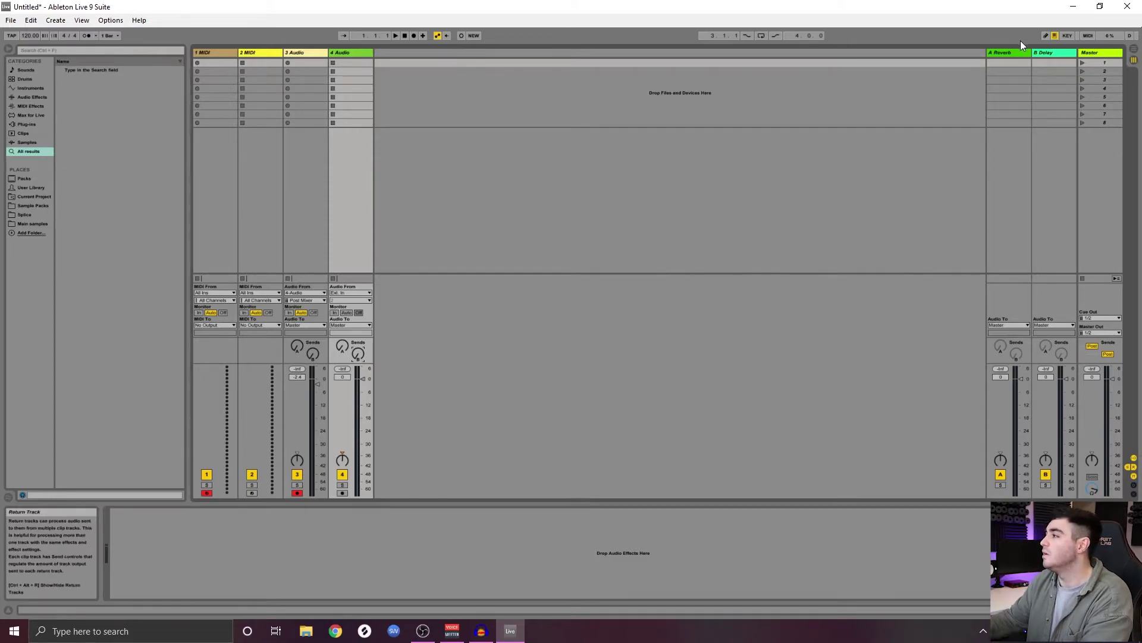
{"action": "left_click", "coordinate": [1011, 54]}
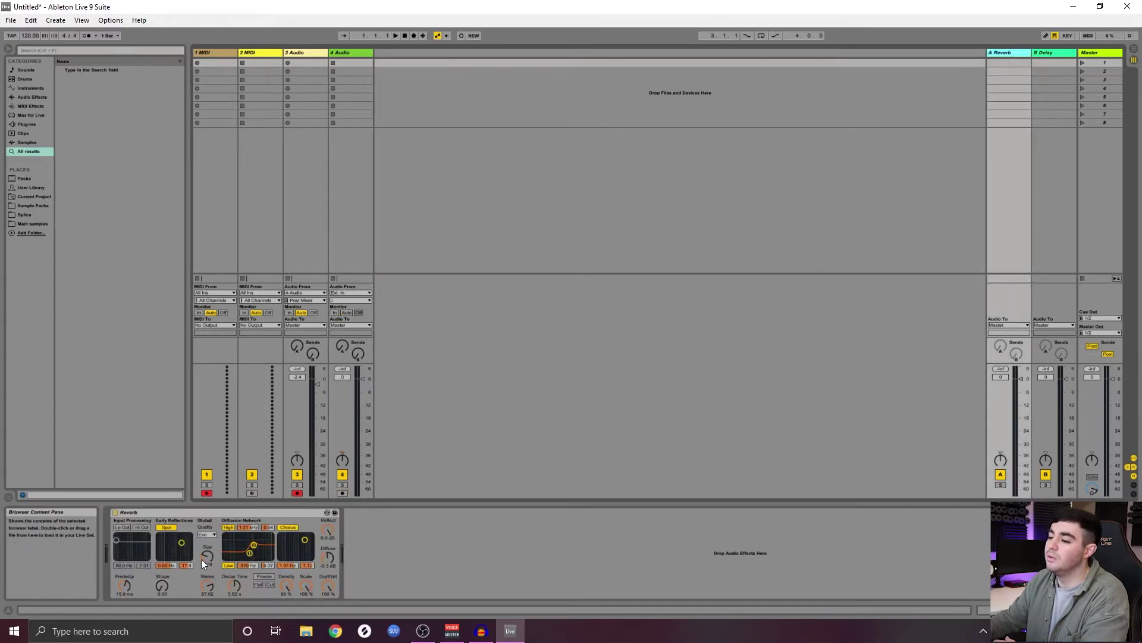
{"action": "left_click", "coordinate": [340, 345]}
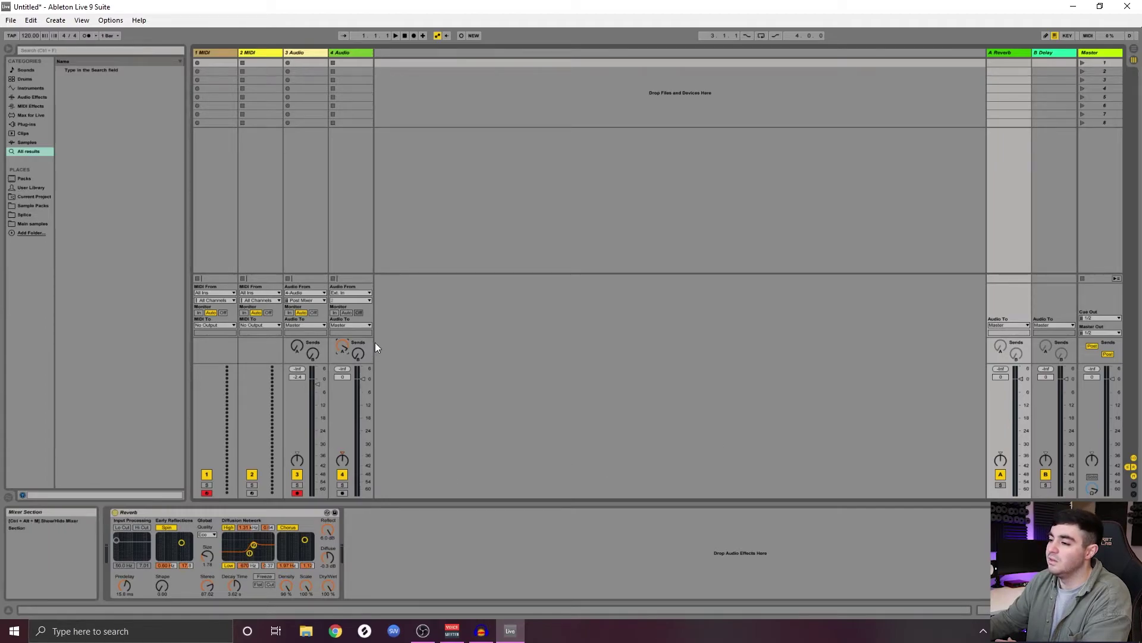
{"action": "mouse_move", "coordinate": [344, 346]}
{"action": "left_mouse_down"}
{"action": "mouse_move", "coordinate": [343, 330]}
{"action": "mouse_move", "coordinate": [344, 345]}
{"action": "left_mouse_up"}
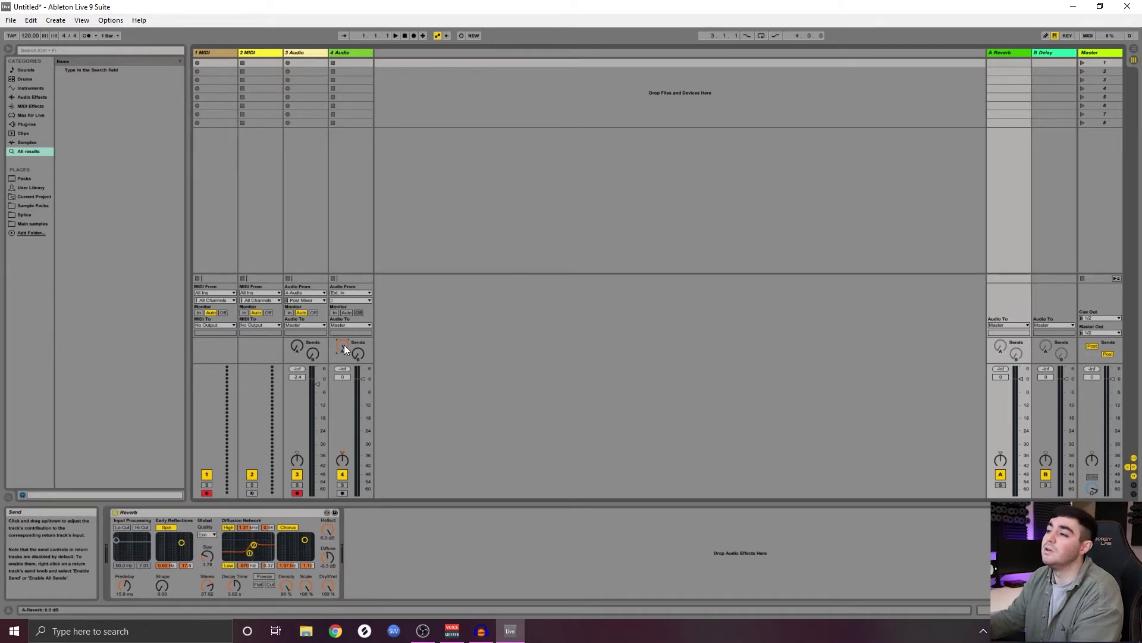
{"action": "left_click", "coordinate": [356, 53]}
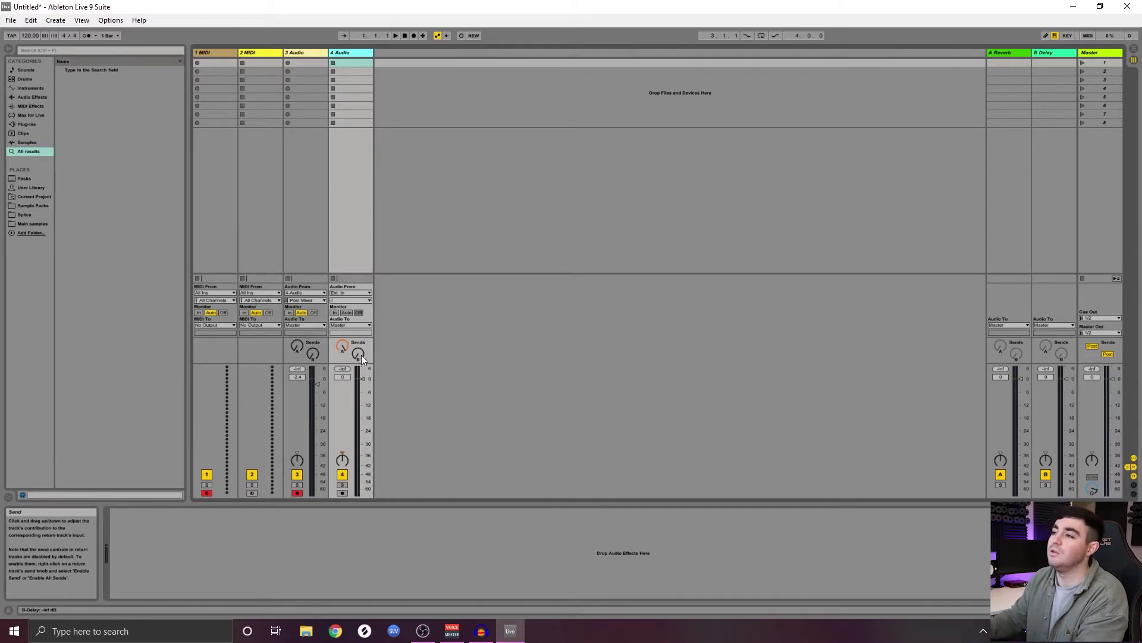
{"action": "left_click", "coordinate": [354, 176]}
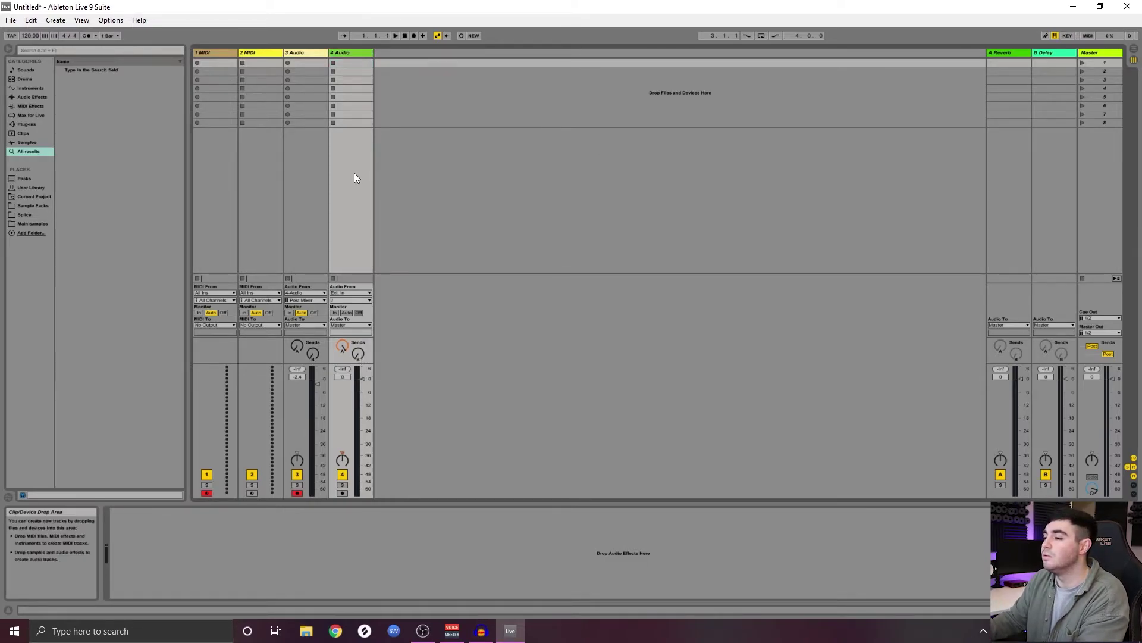
Look at the device chains of the A Reverb and B Delay return tracks and the Master track
{"action": "left_click", "coordinate": [1094, 53]}
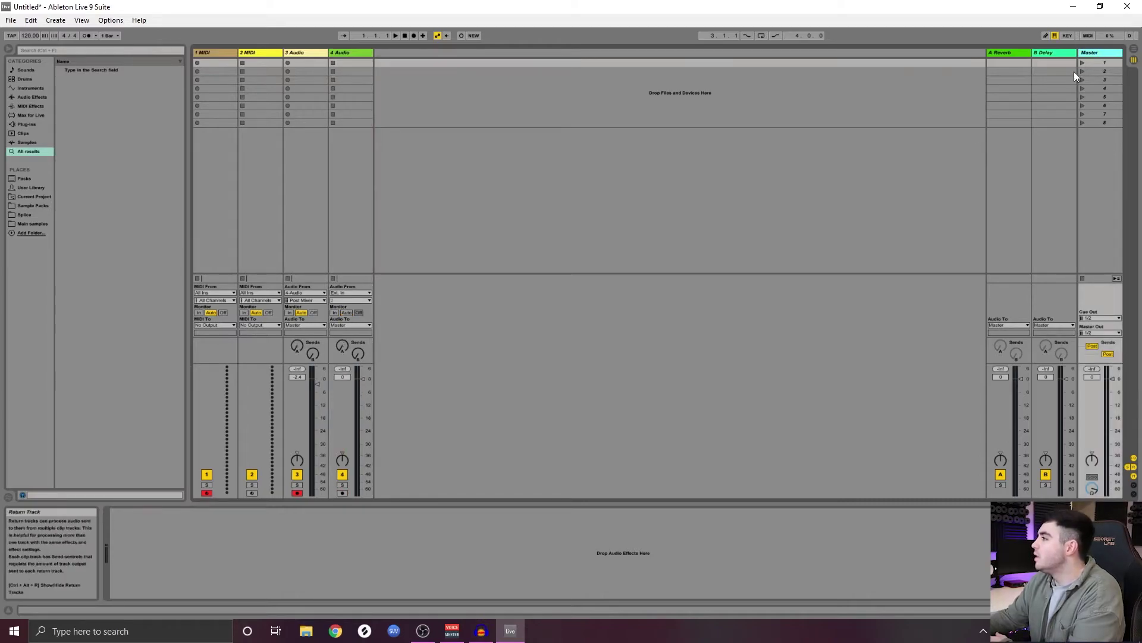
{"action": "left_click", "coordinate": [1018, 62]}
{"action": "left_click", "coordinate": [1045, 52]}
{"action": "left_click", "coordinate": [995, 52]}
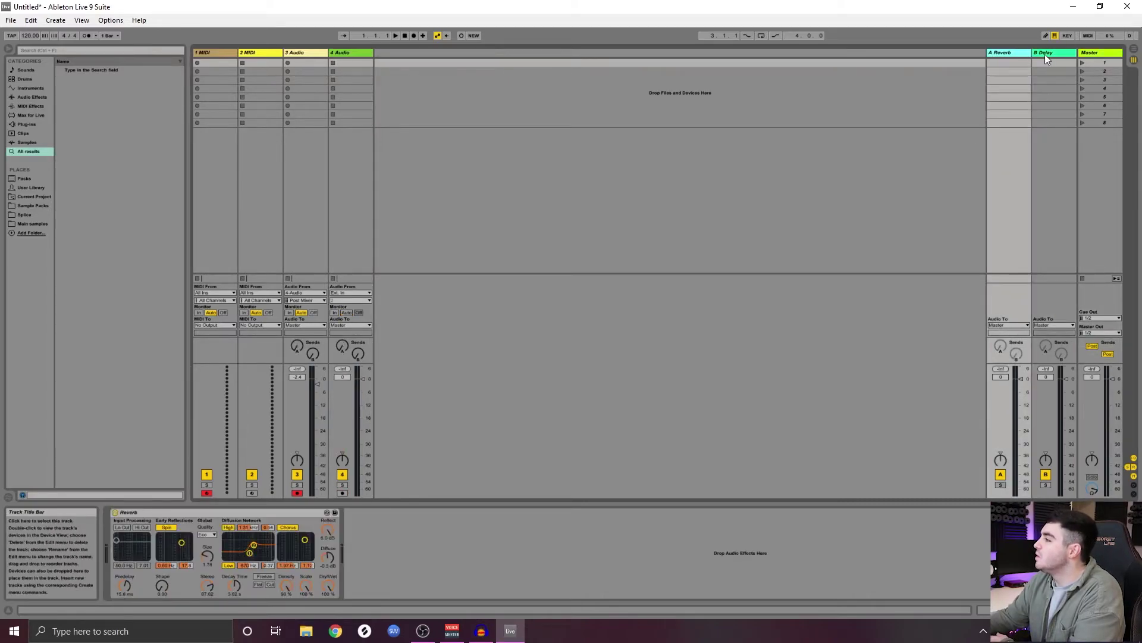
{"action": "left_click", "coordinate": [1045, 55]}
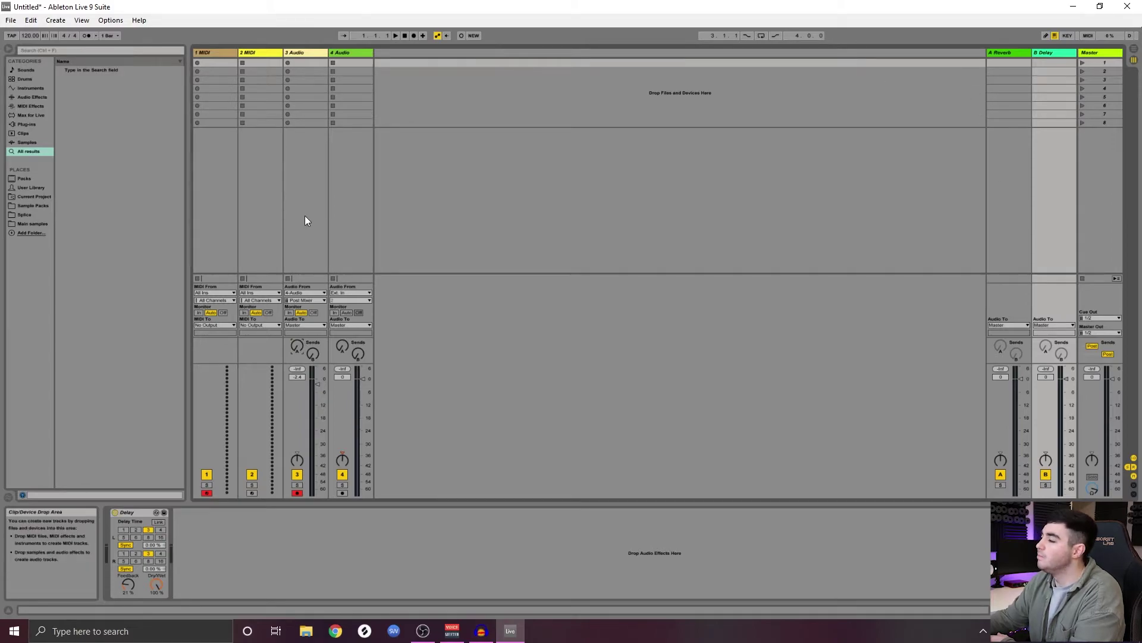
{"action": "left_click", "coordinate": [1112, 53]}
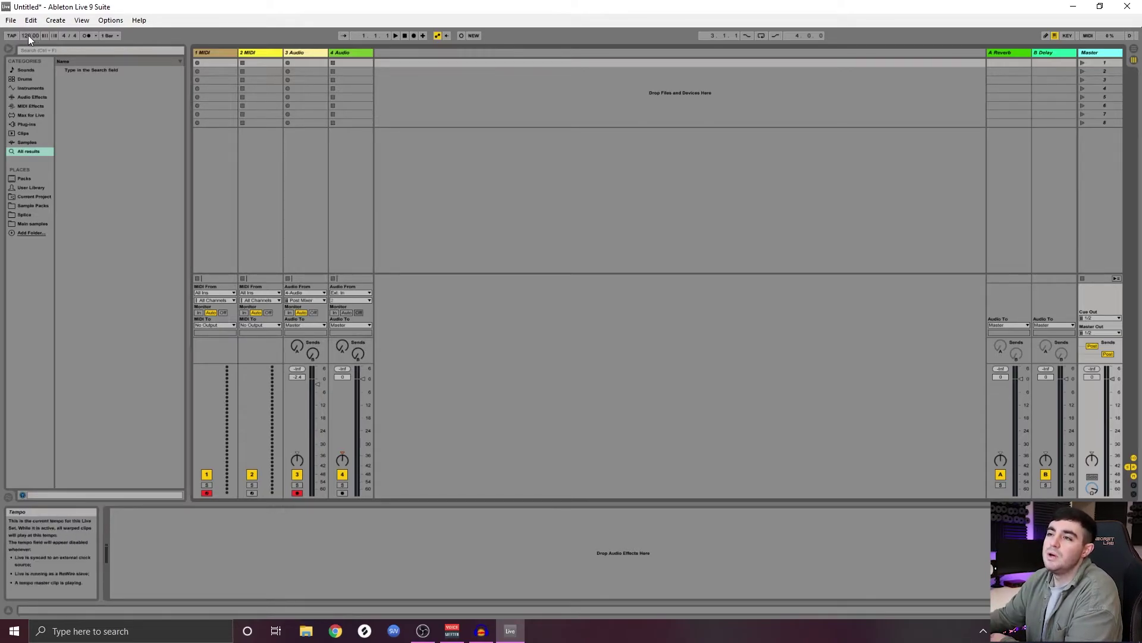
Try out Tap Tempo and set the tempo back to 120 BPM
{"action": "double_click", "coordinate": [12, 36]}
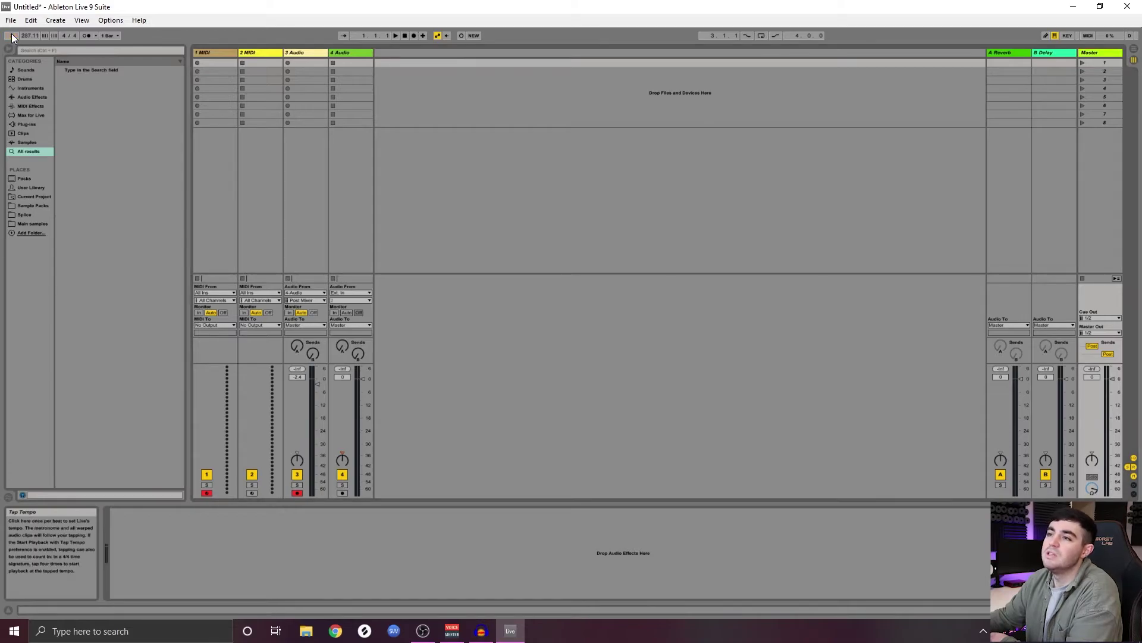
{"action": "left_click", "coordinate": [12, 37]}
{"action": "left_click", "coordinate": [13, 37]}
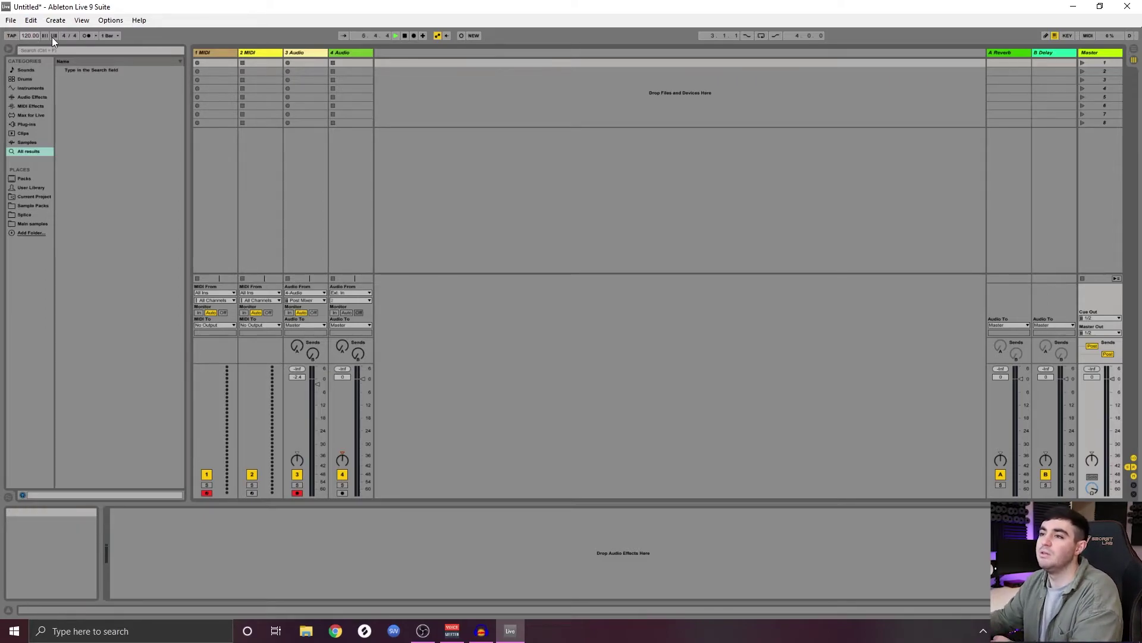
{"action": "mouse_move", "coordinate": [28, 36]}
{"action": "left_mouse_down"}
{"action": "mouse_move", "coordinate": [28, 78]}
{"action": "mouse_move", "coordinate": [28, 24]}
{"action": "mouse_move", "coordinate": [32, 38]}
{"action": "left_mouse_up"}
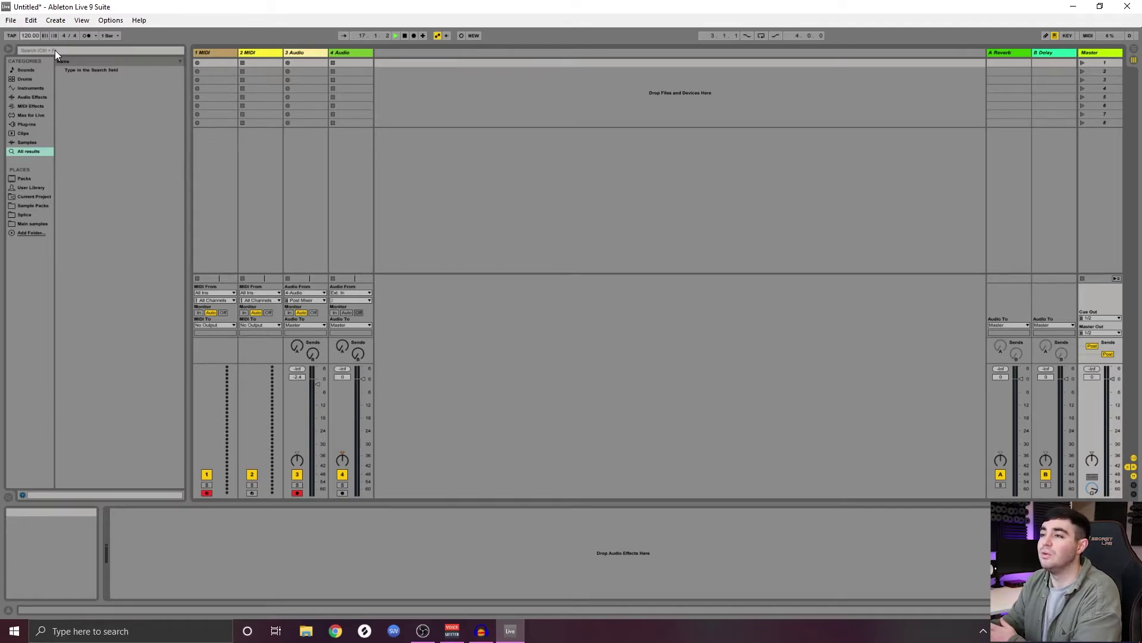
View the global quantization choices without changing them, and try out recording with MIDI track 1 disarmed
{"action": "left_click", "coordinate": [110, 36]}
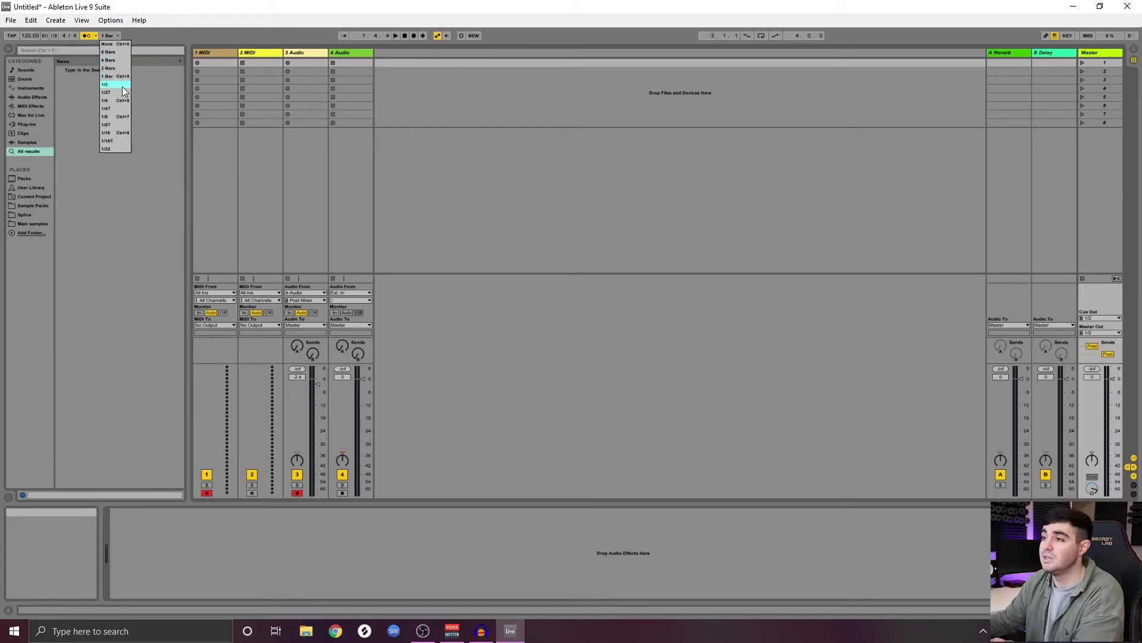
{"action": "left_click", "coordinate": [176, 41]}
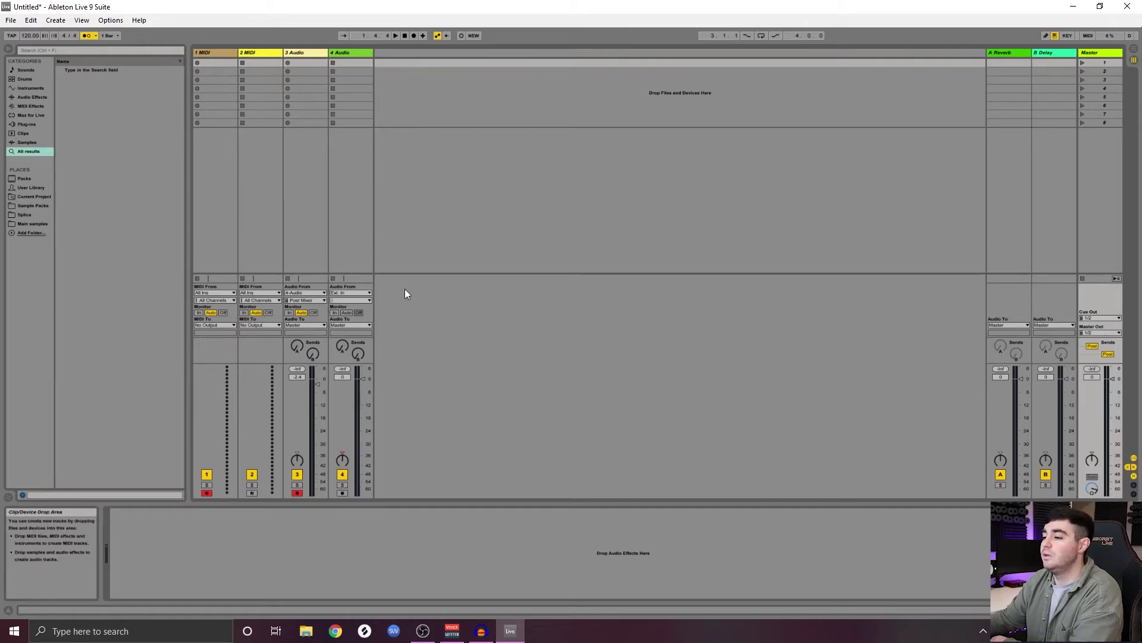
{"action": "left_click", "coordinate": [206, 493]}
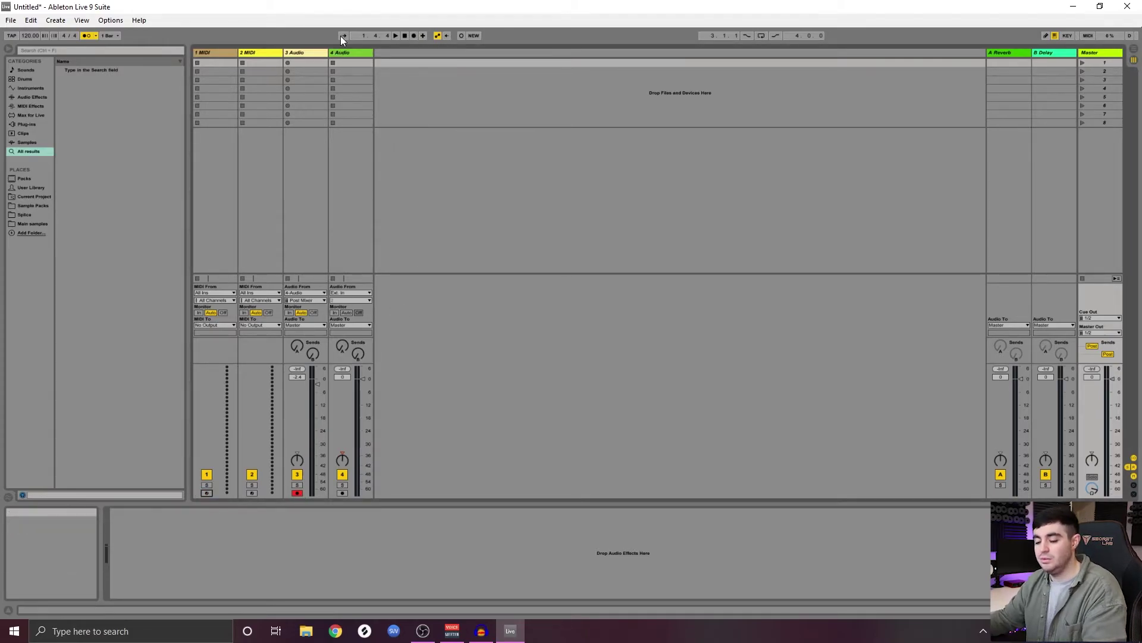
{"action": "left_click", "coordinate": [415, 36]}
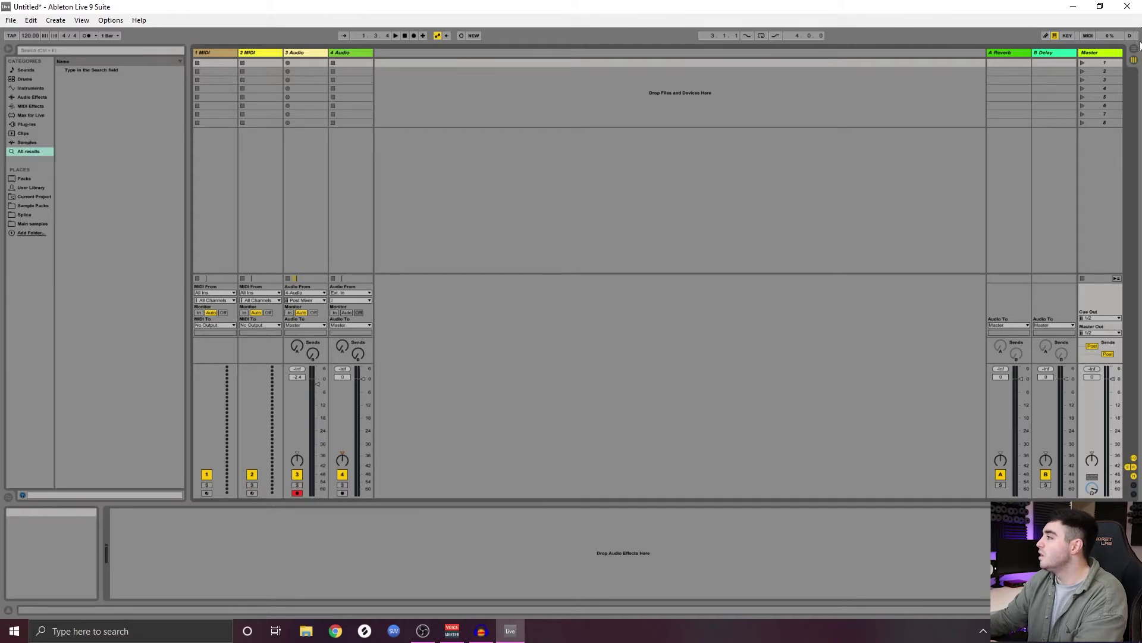
Try out MIDI Map Mode, considering audio track 3's A Reverb send as a mapping target, and leave the mode
{"action": "left_click", "coordinate": [1088, 36]}
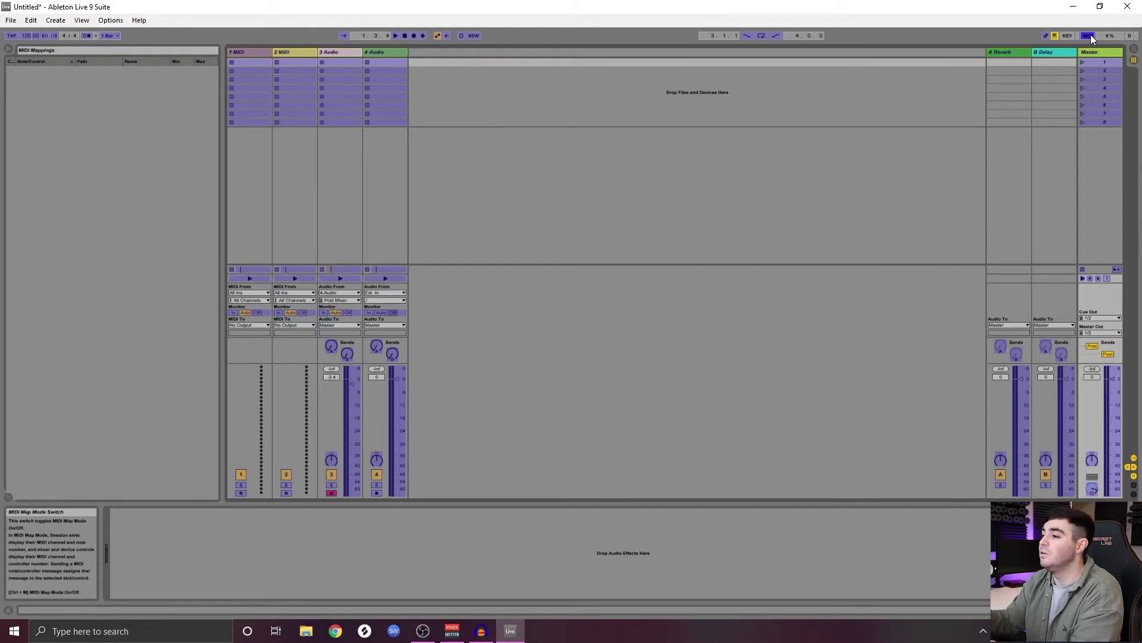
{"action": "left_click", "coordinate": [333, 344]}
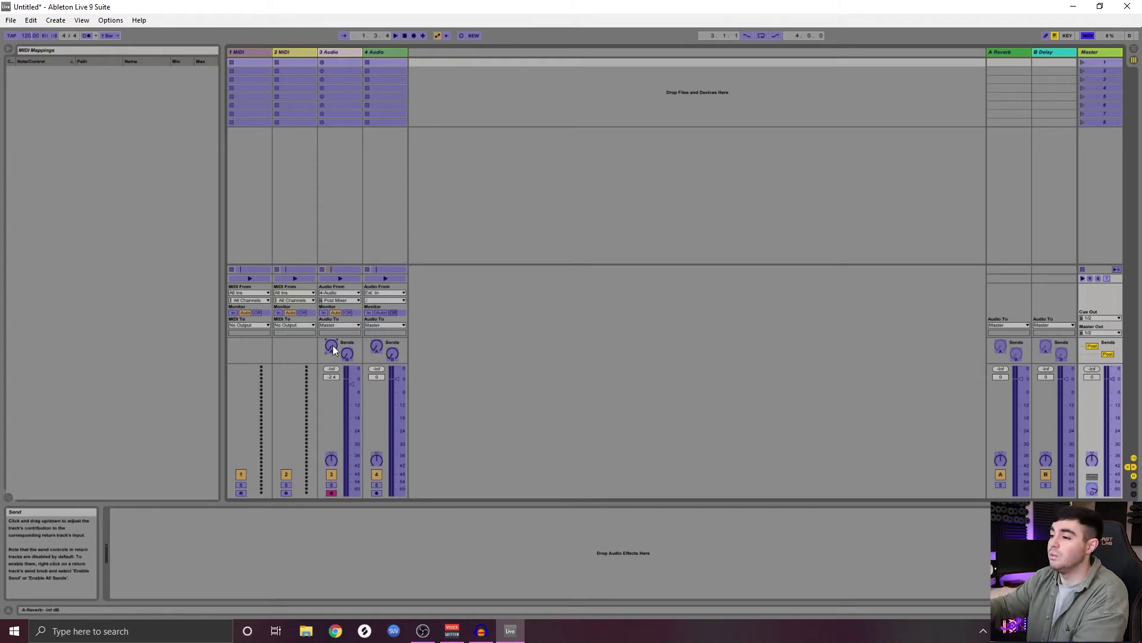
{"action": "left_click", "coordinate": [1089, 36]}
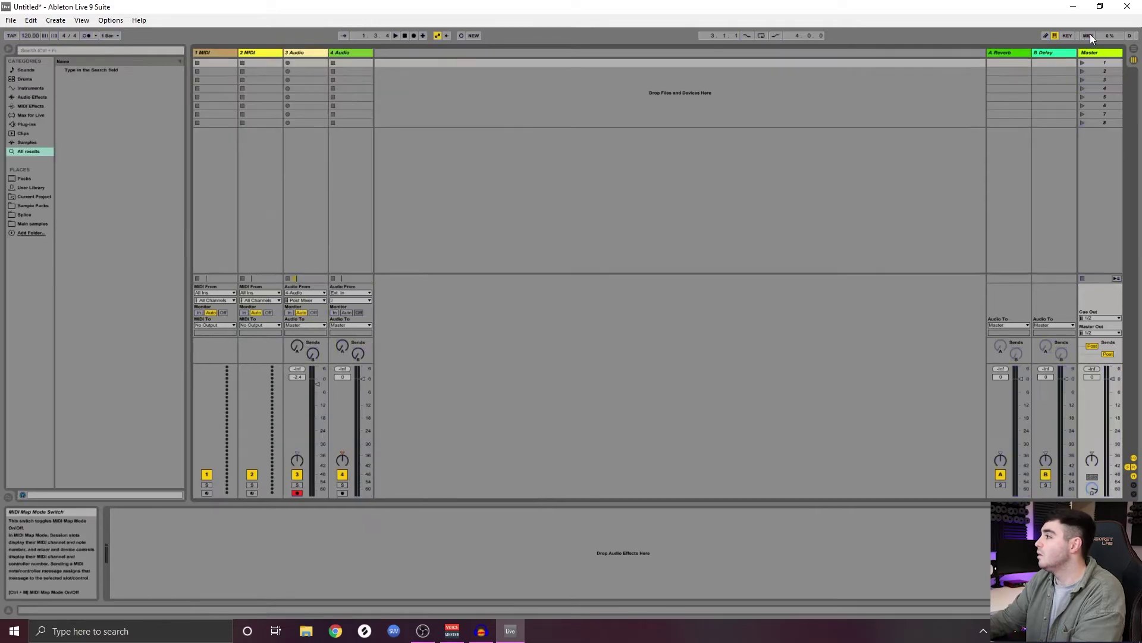
{"action": "left_click", "coordinate": [296, 346]}
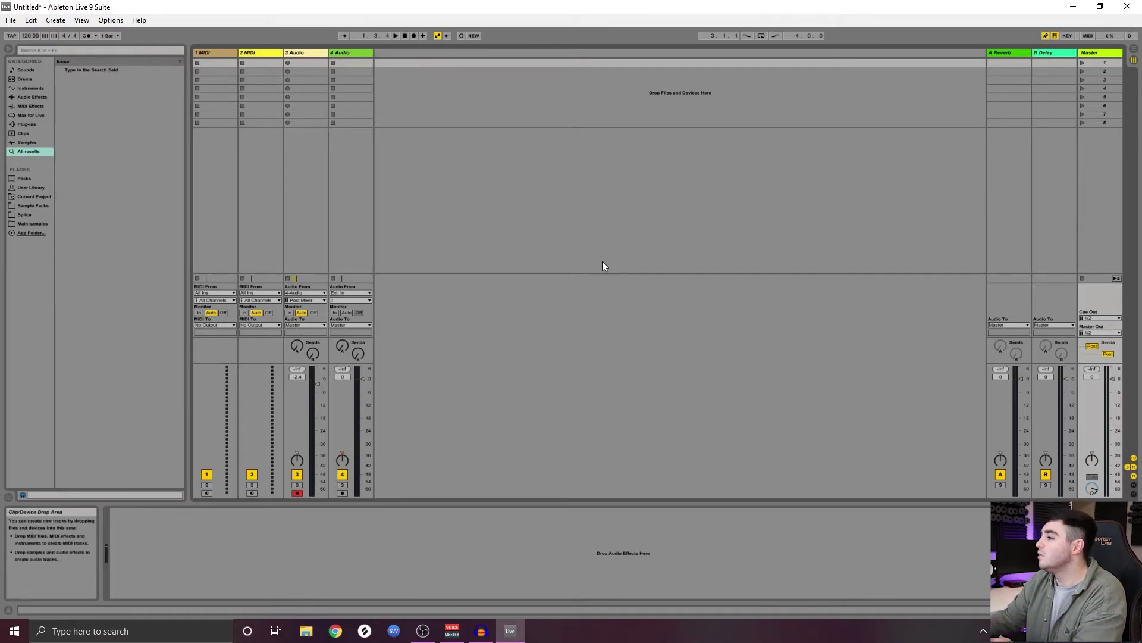
Arm MIDI track 2, play a few test notes with the computer MIDI keyboard, and switch that keyboard off
{"action": "left_click", "coordinate": [251, 492]}
{"action": "left_click", "coordinate": [1056, 35]}
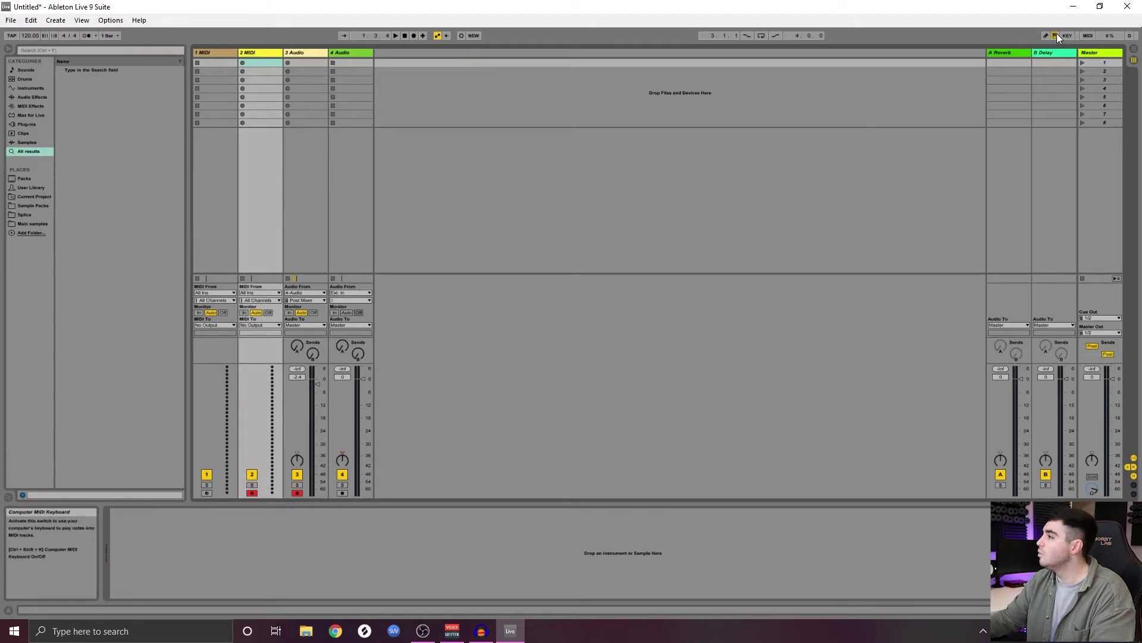
{"action": "key", "text": "a"}
{"action": "key", "text": "s"}
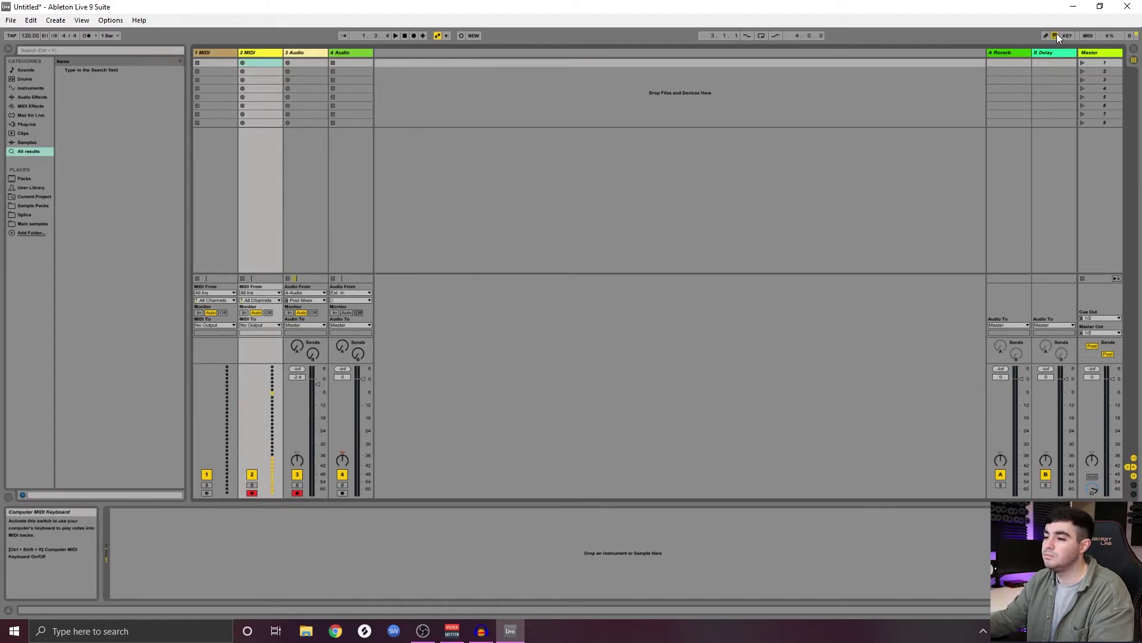
{"action": "left_click", "coordinate": [1055, 35]}
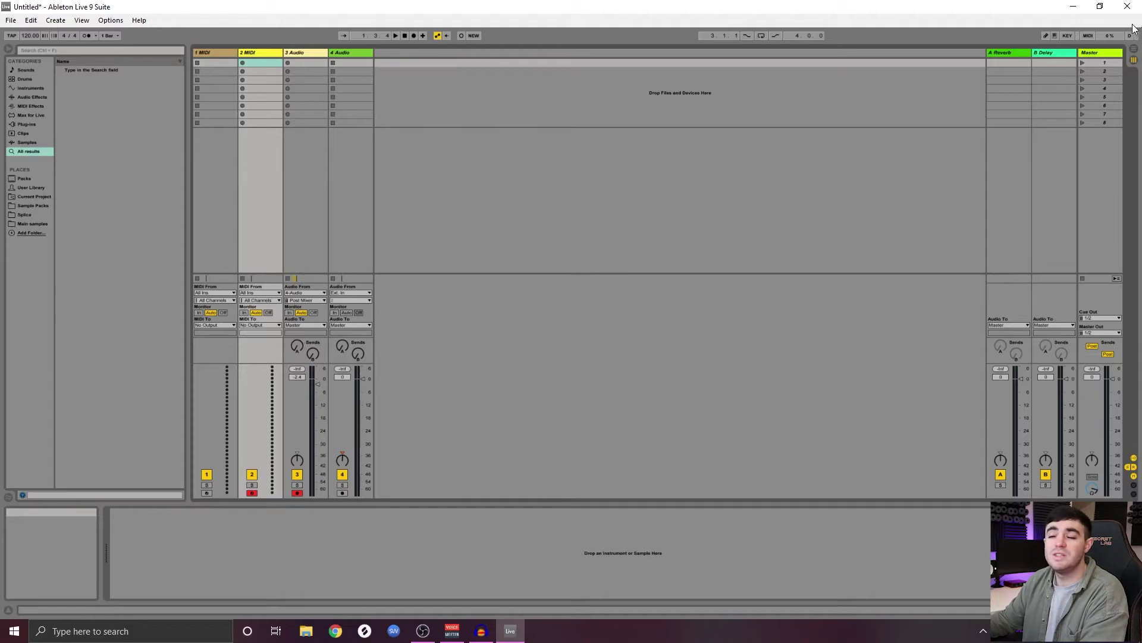
Switch back and forth between Session View and Arrangement View, ending in Arrangement View
{"action": "left_click", "coordinate": [1134, 49]}
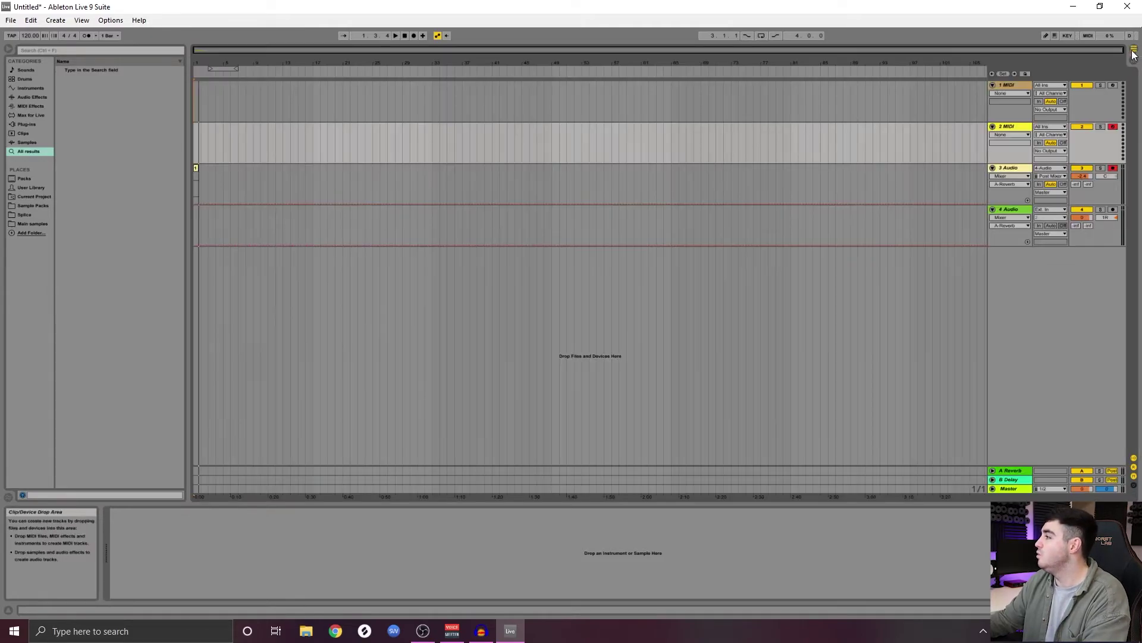
{"action": "left_click", "coordinate": [1135, 60]}
{"action": "left_click", "coordinate": [1134, 50]}
{"action": "left_click", "coordinate": [1135, 59]}
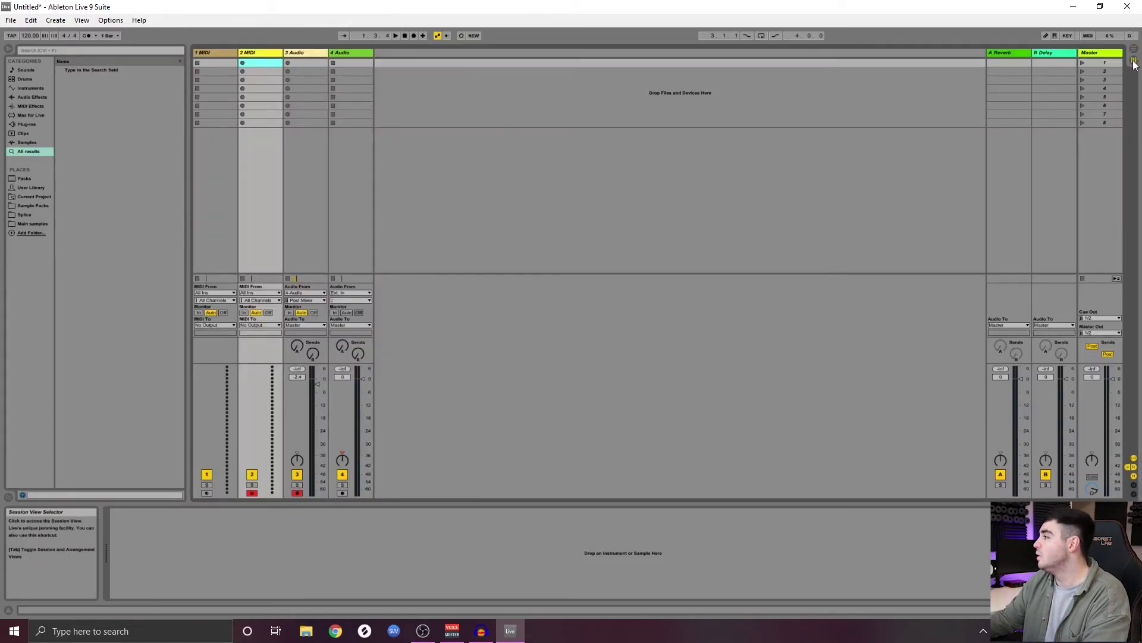
{"action": "left_click", "coordinate": [1134, 52]}
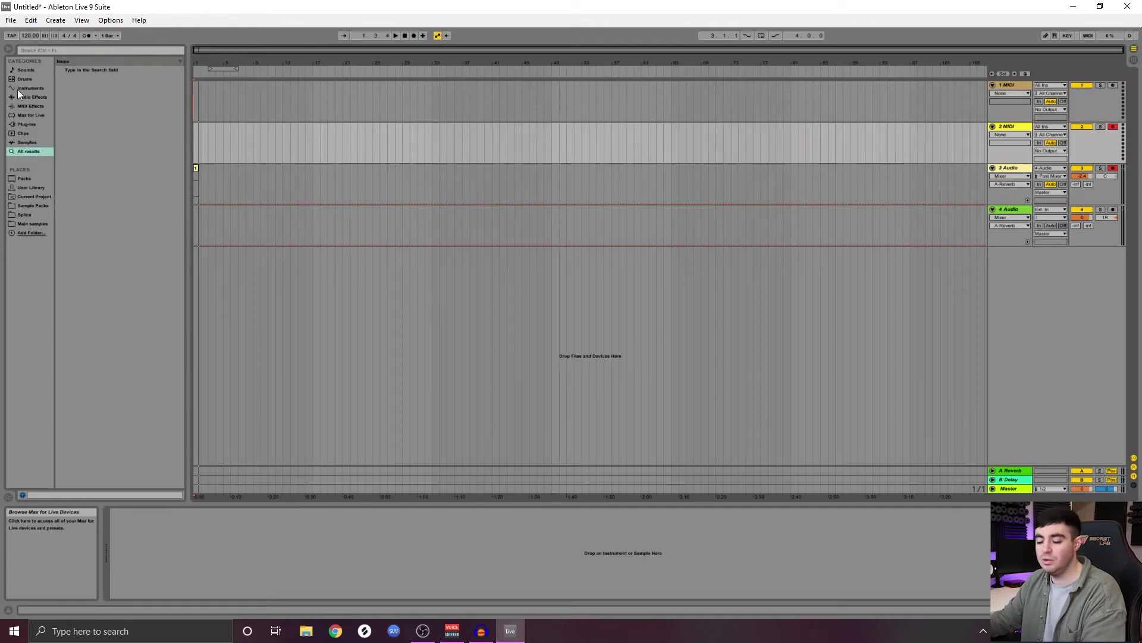
{"action": "key", "text": "Tab"}
{"action": "key", "text": "Tab"}
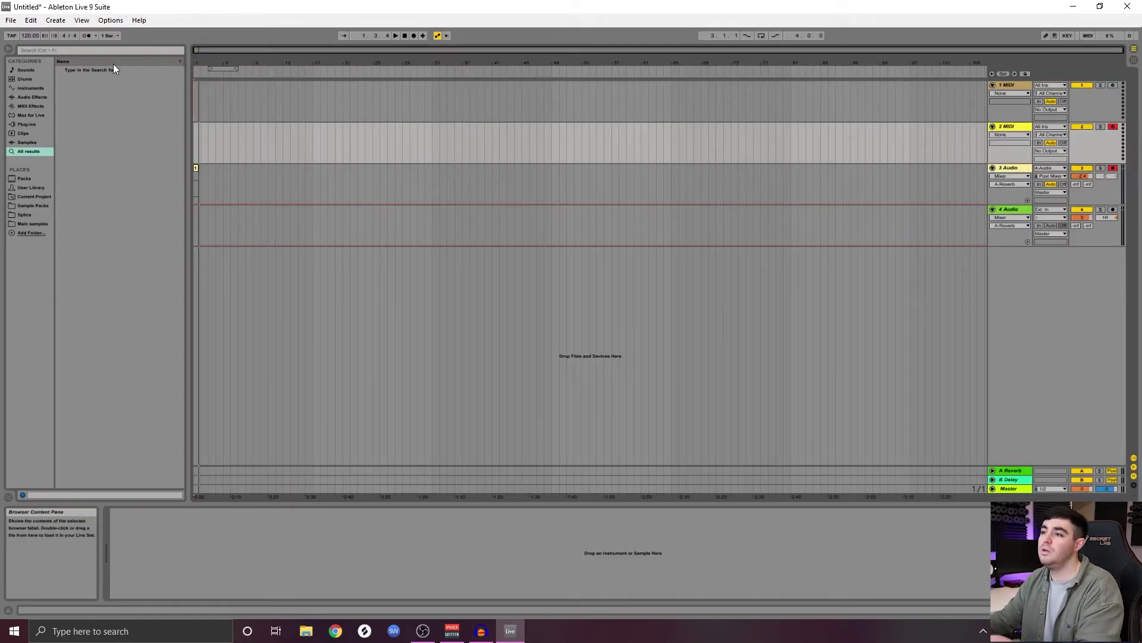
Select the first ten bars of audio track 3, and look at MIDI track 1's activator and output routing choices
{"action": "left_click_drag", "start_coordinate": [268, 184], "coordinate": [156, 185]}
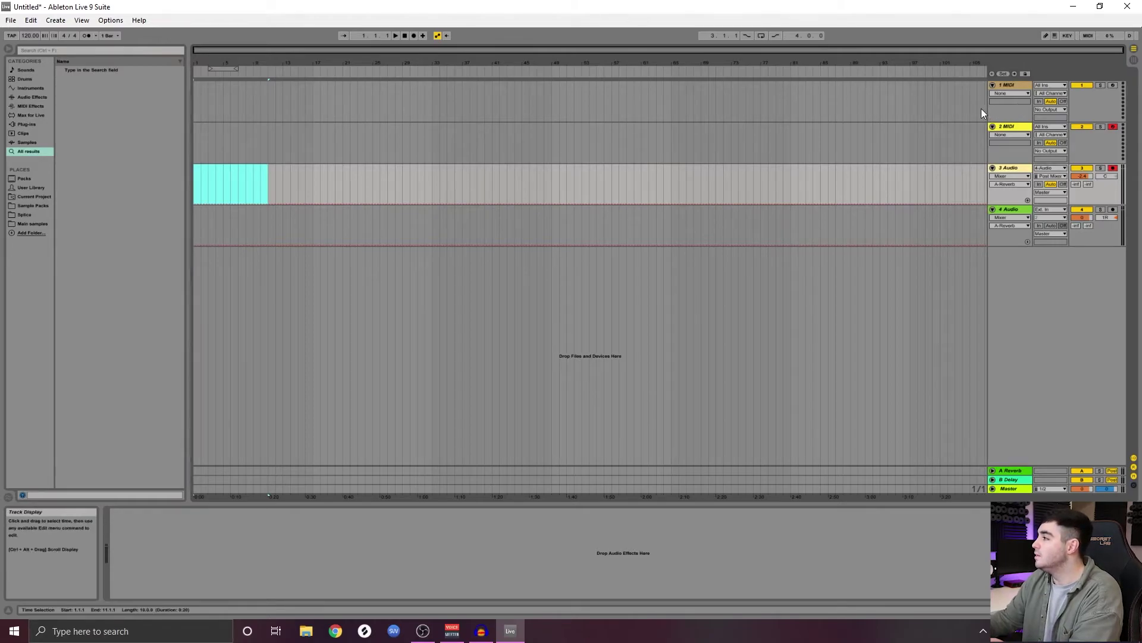
{"action": "left_click", "coordinate": [1087, 84]}
{"action": "left_click", "coordinate": [1051, 108]}
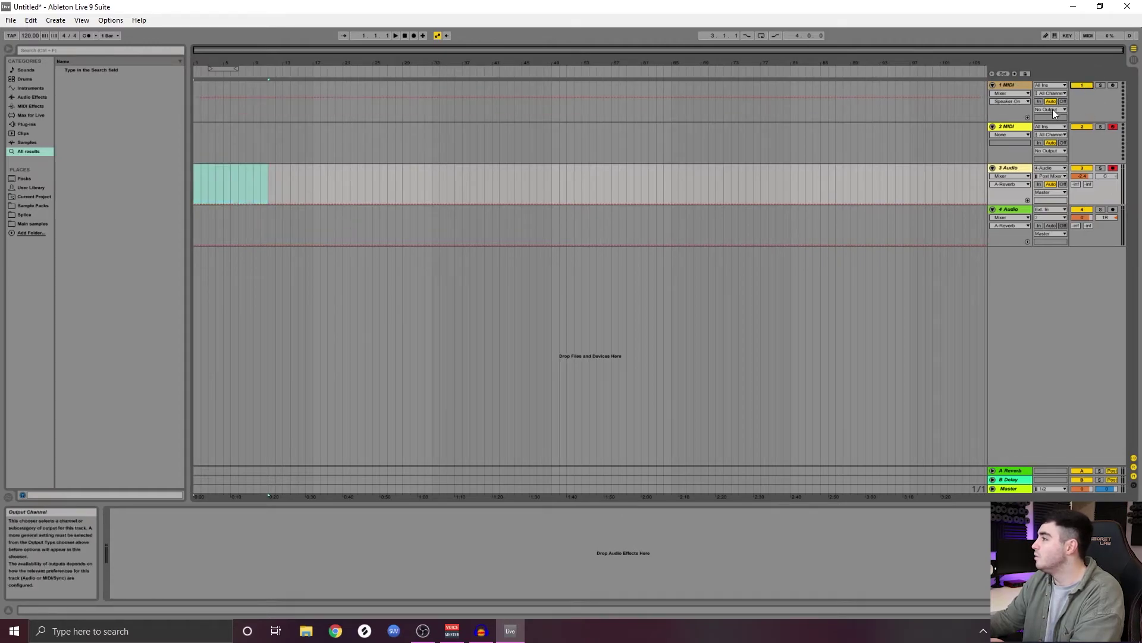
{"action": "left_click", "coordinate": [1072, 127]}
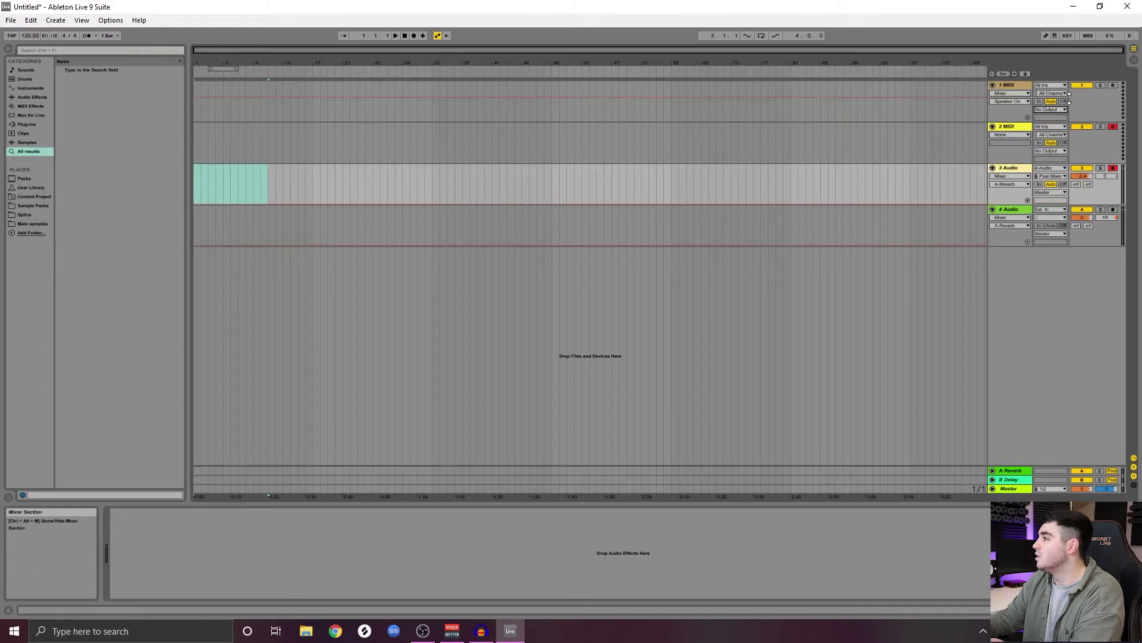
Disarm MIDI track 2 and pan audio track 3 to 4L, comparing the Arrangement mixer controls with those in Session View
{"action": "left_click", "coordinate": [1113, 126]}
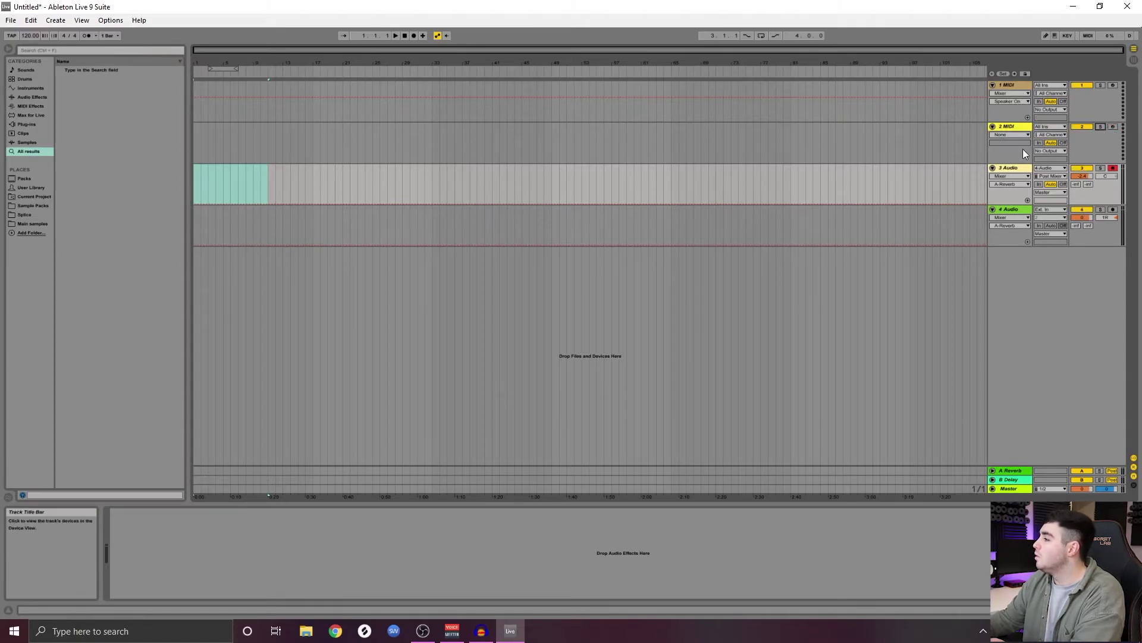
{"action": "left_click_drag", "start_coordinate": [1105, 183], "coordinate": [1079, 176]}
{"action": "left_click", "coordinate": [1088, 184]}
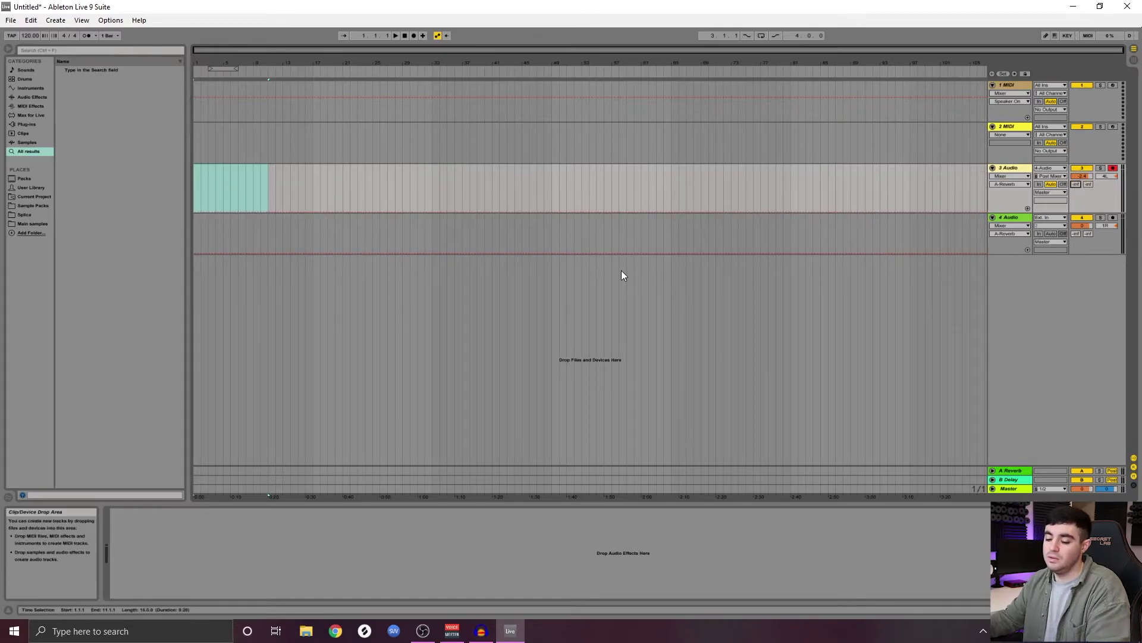
{"action": "key", "text": "Tab"}
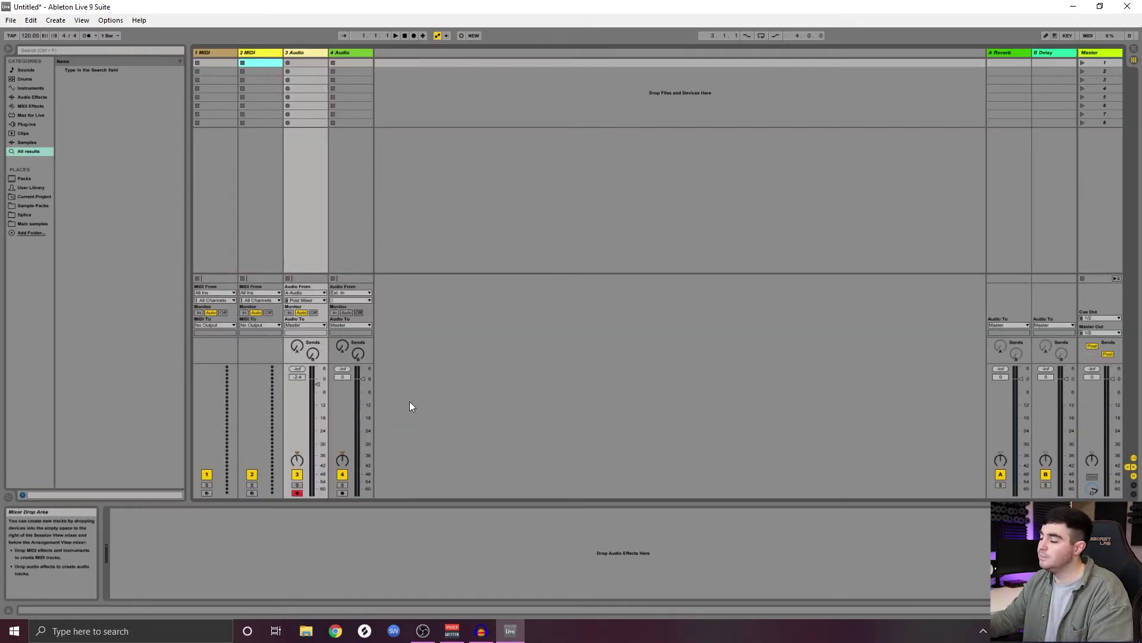
{"action": "key", "text": "Tab"}
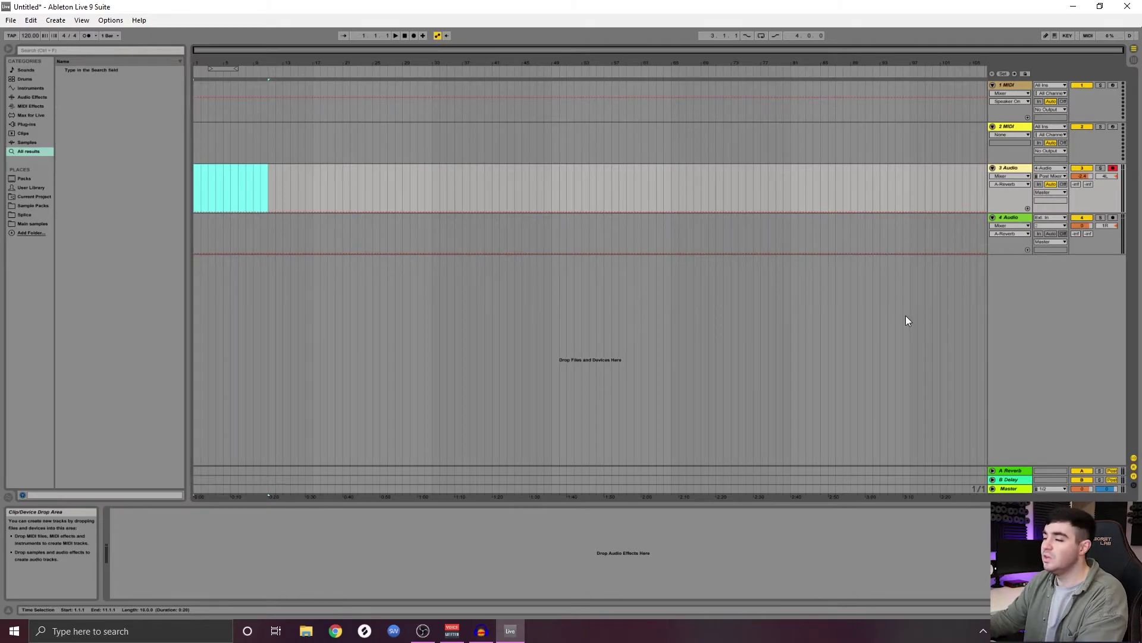
Try hiding and showing the In/Out, return tracks, mixer and track delay sections, ending with all four displayed
{"action": "left_click", "coordinate": [1134, 467]}
{"action": "left_click", "coordinate": [1134, 468]}
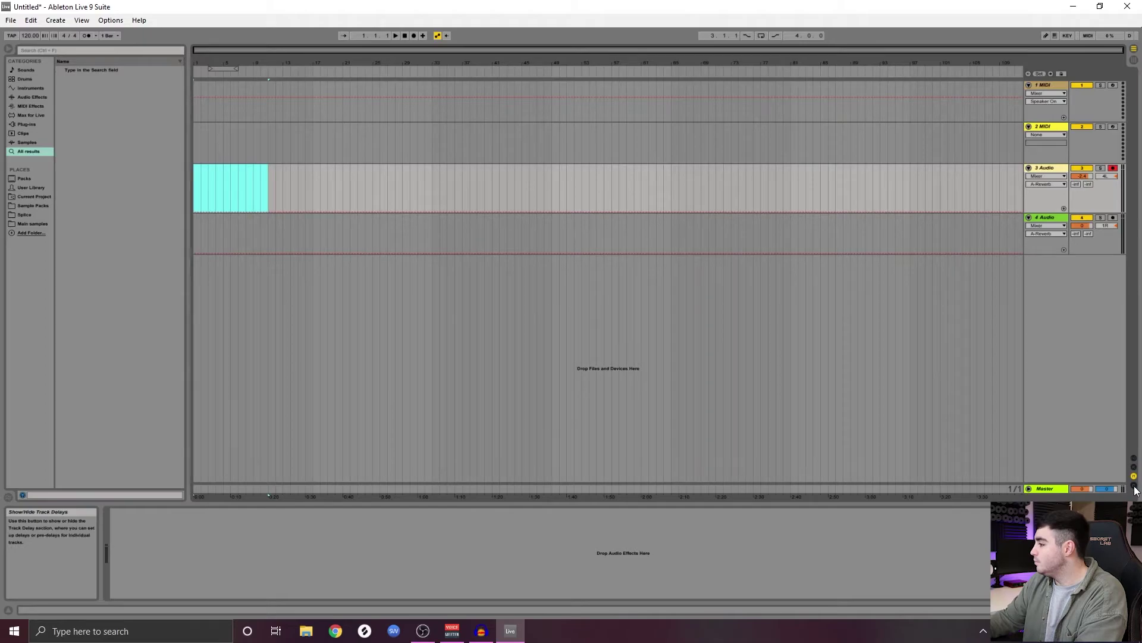
{"action": "left_click", "coordinate": [1134, 485]}
{"action": "left_click", "coordinate": [1134, 476]}
{"action": "left_click", "coordinate": [1134, 485]}
{"action": "left_click", "coordinate": [1134, 485]}
{"action": "left_click", "coordinate": [1134, 476]}
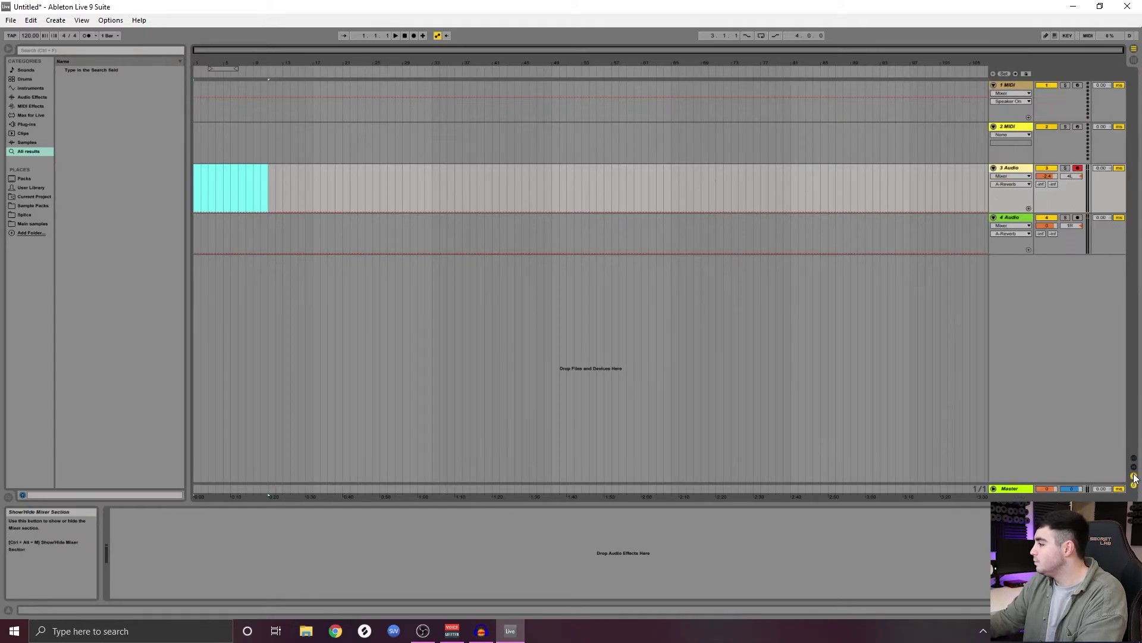
{"action": "left_click", "coordinate": [1134, 467]}
{"action": "left_click", "coordinate": [1134, 468]}
{"action": "left_click", "coordinate": [1134, 467]}
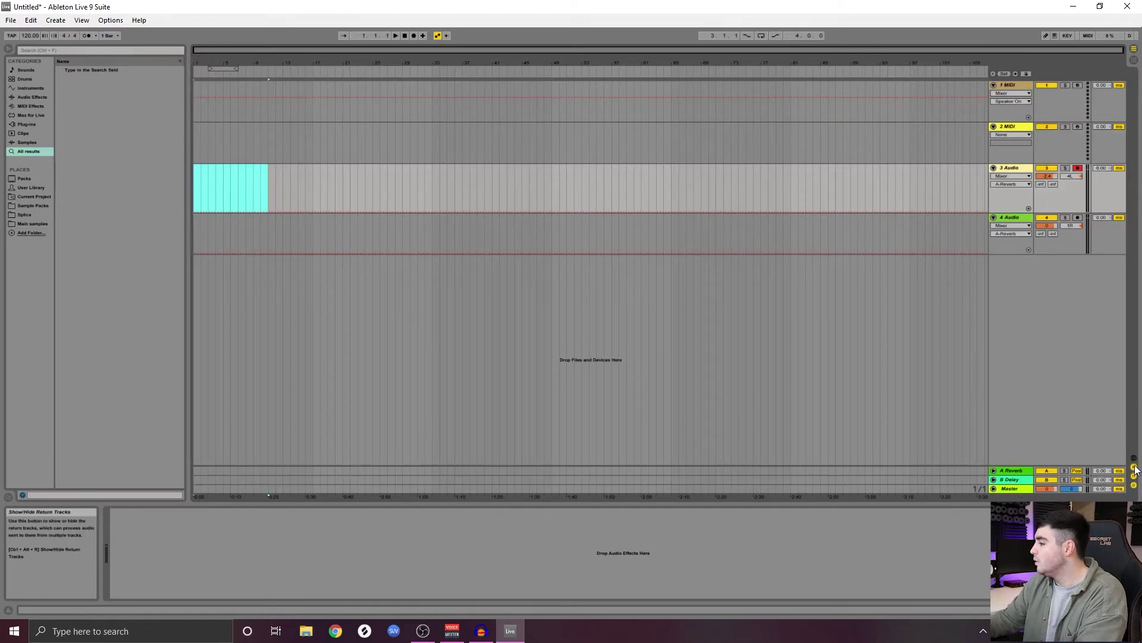
{"action": "left_click", "coordinate": [1134, 458]}
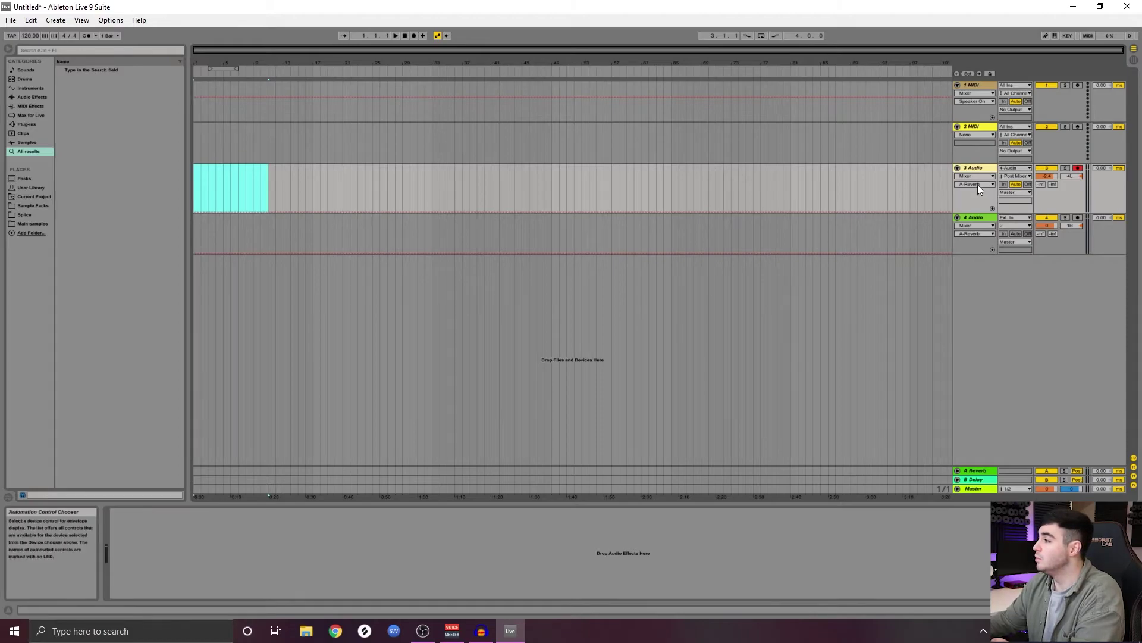
View the devices of audio track 3 and the A Reverb return, unfold the Master track, and select audio track 4
{"action": "left_click", "coordinate": [981, 167]}
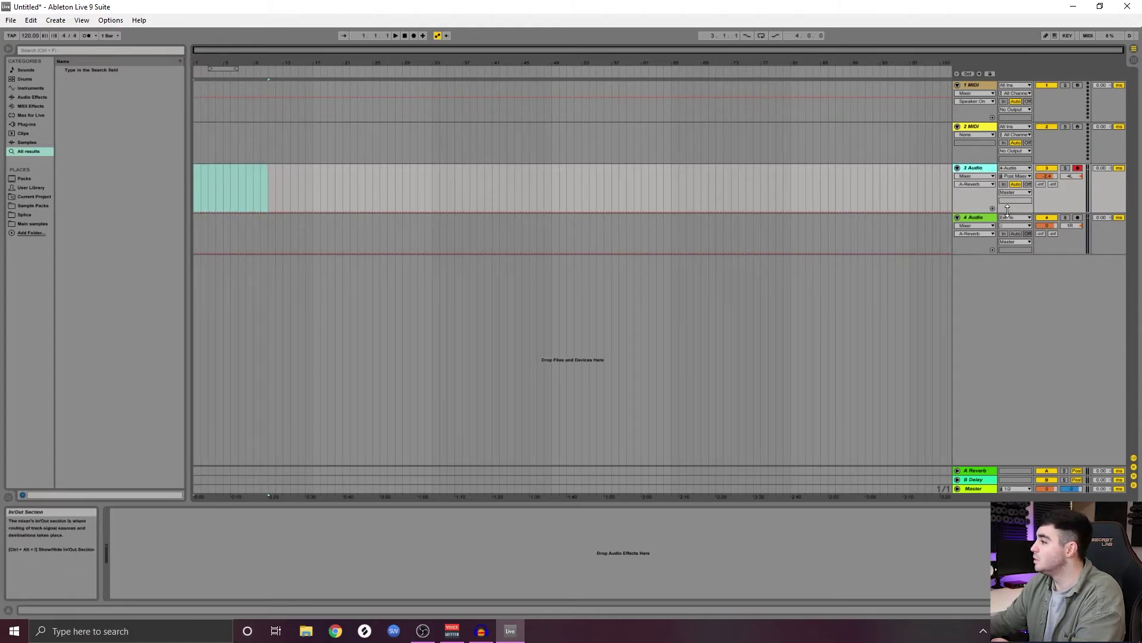
{"action": "left_click", "coordinate": [975, 470]}
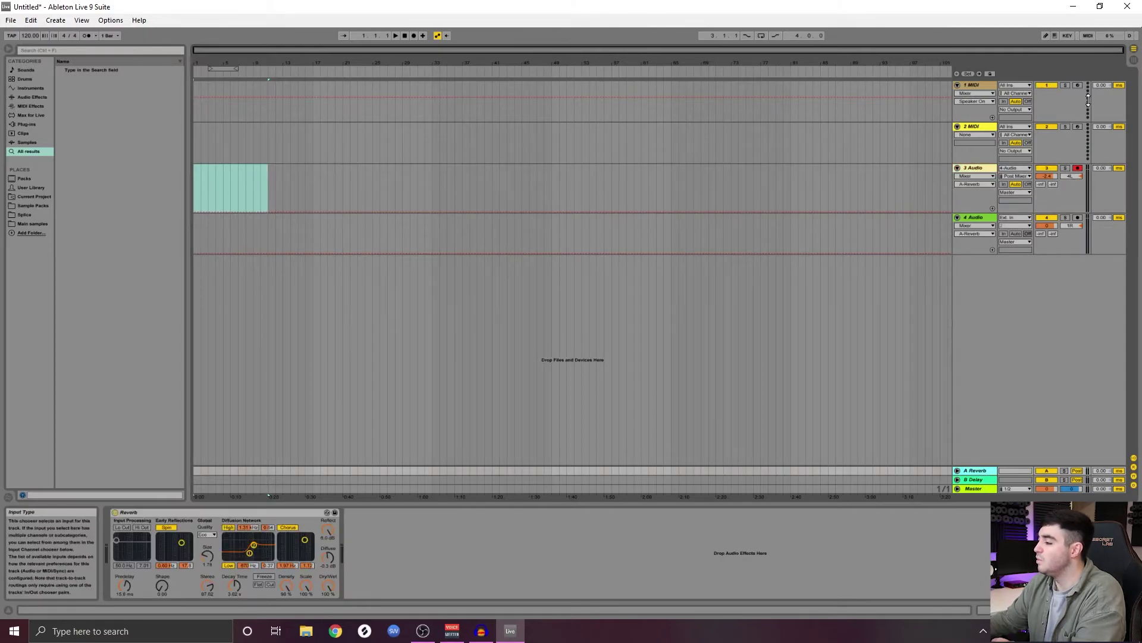
{"action": "left_click", "coordinate": [975, 488]}
{"action": "left_click", "coordinate": [958, 488]}
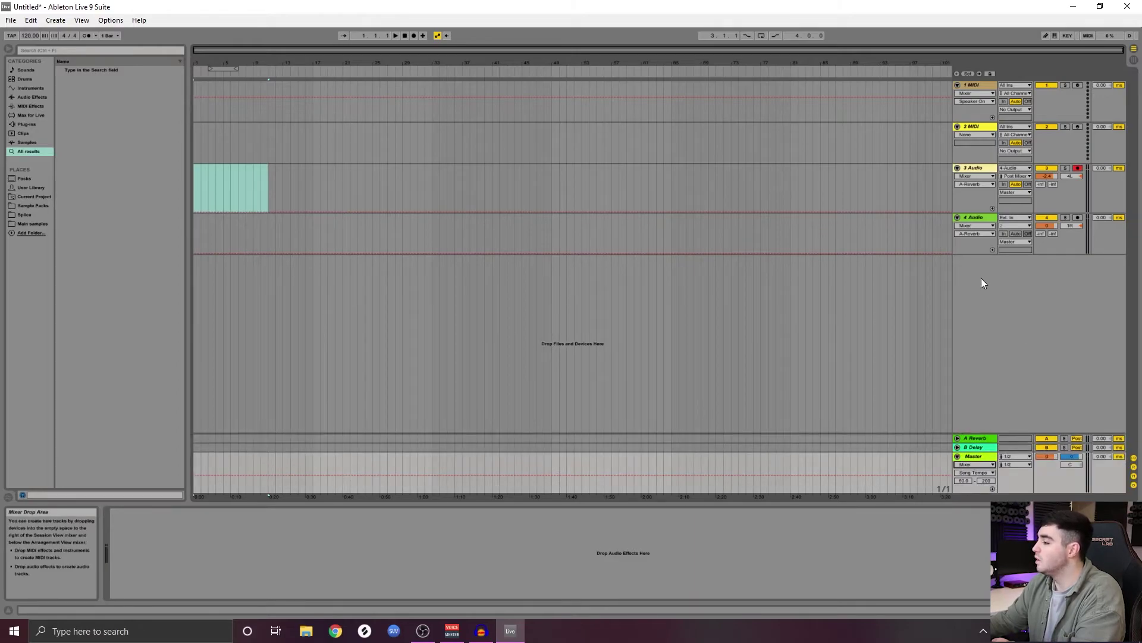
{"action": "left_click", "coordinate": [983, 218]}
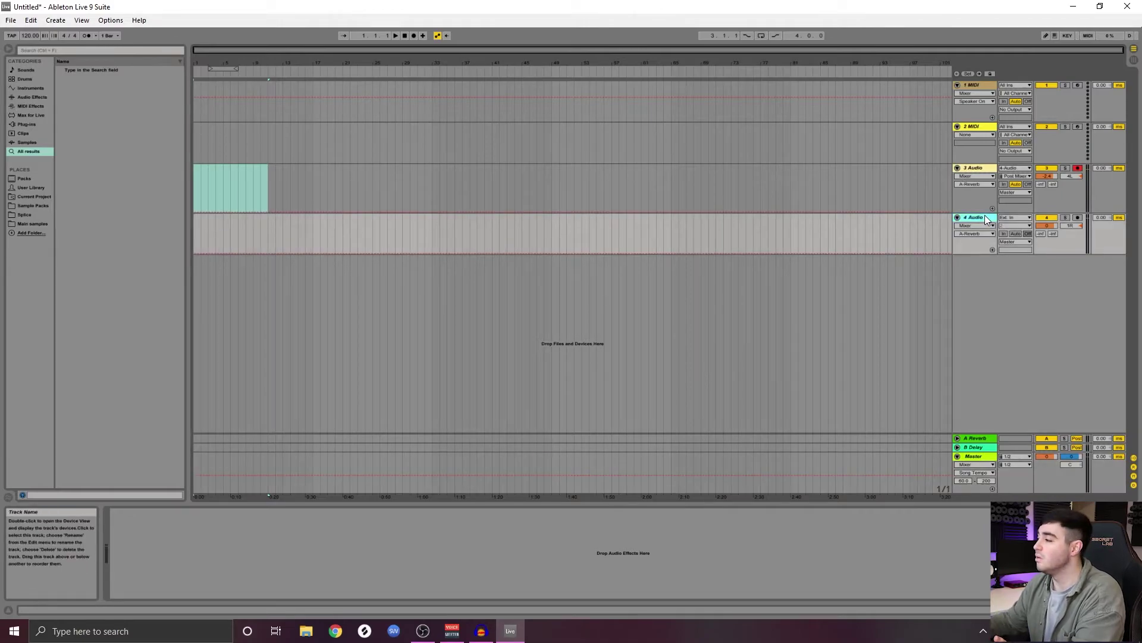
Try out time selections on MIDI track 1, and view the editing commands available for bars 17 to 21
{"action": "left_click_drag", "start_coordinate": [259, 112], "coordinate": [690, 103]}
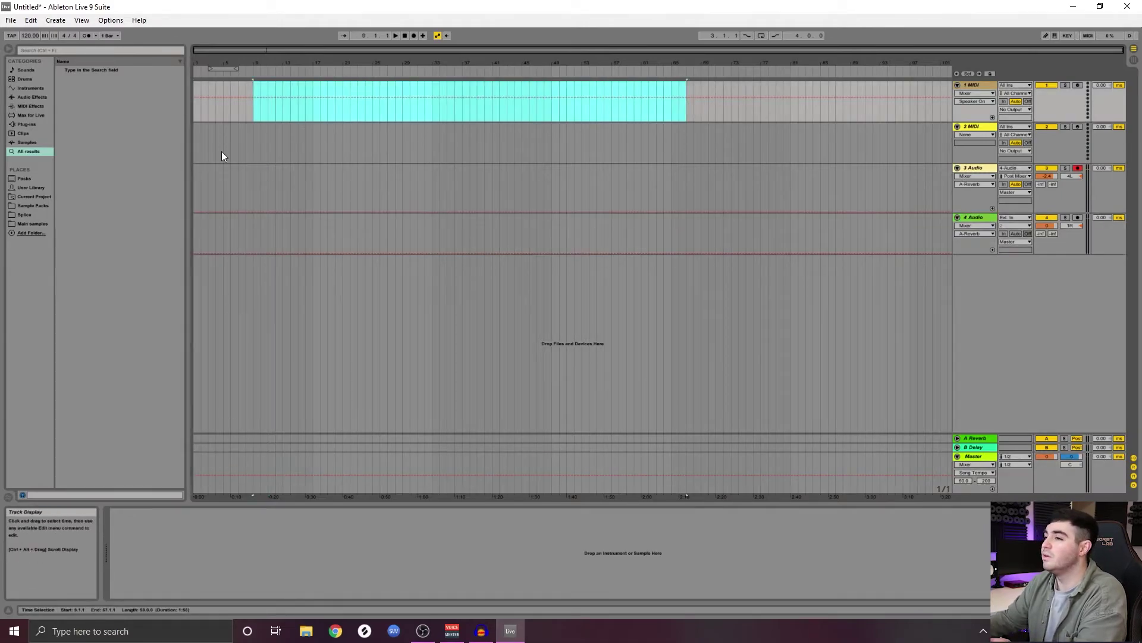
{"action": "left_click_drag", "start_coordinate": [316, 108], "coordinate": [342, 110]}
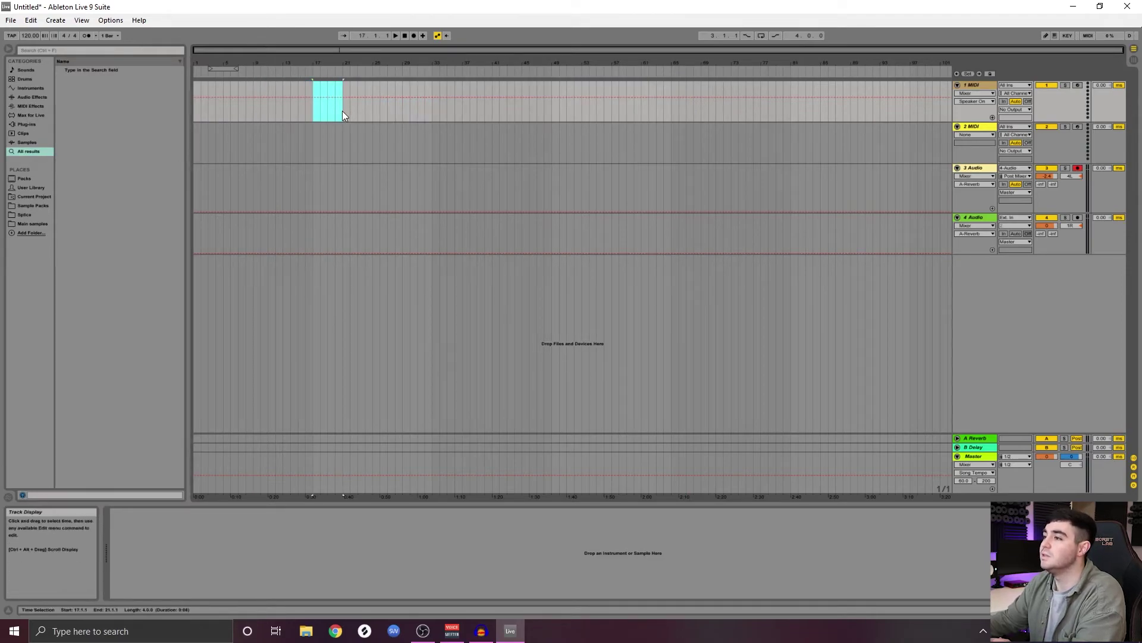
{"action": "right_click", "coordinate": [337, 106]}
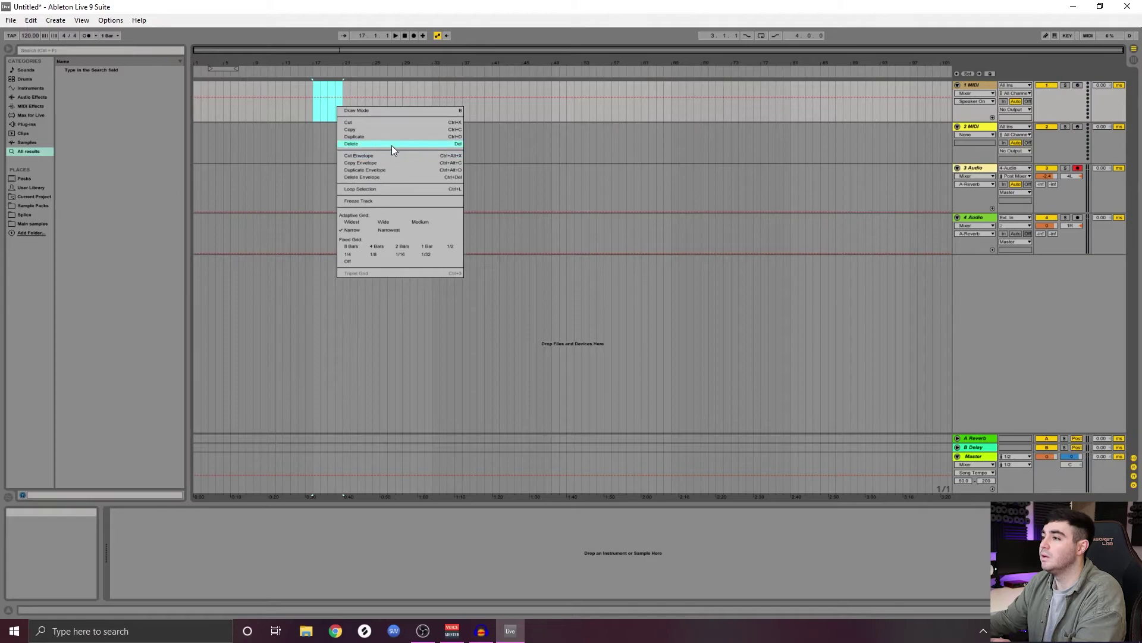
{"action": "left_click", "coordinate": [317, 109]}
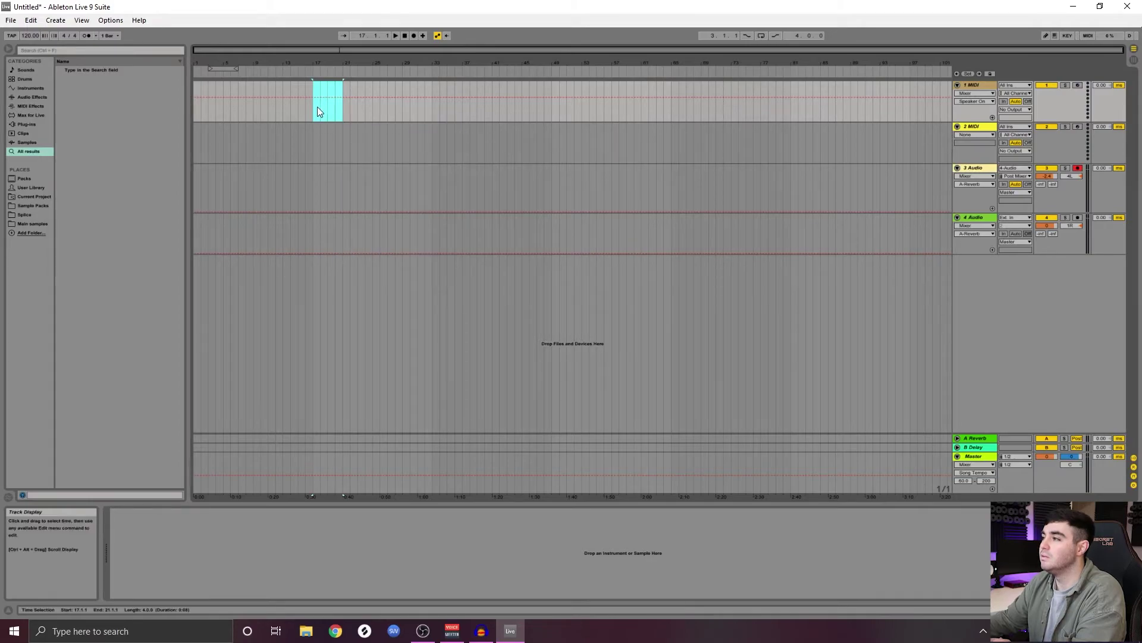
Insert an empty four-bar MIDI clip on MIDI track 2, starting at bar 17
{"action": "left_click_drag", "start_coordinate": [312, 145], "coordinate": [335, 141]}
{"action": "right_click", "coordinate": [332, 136]}
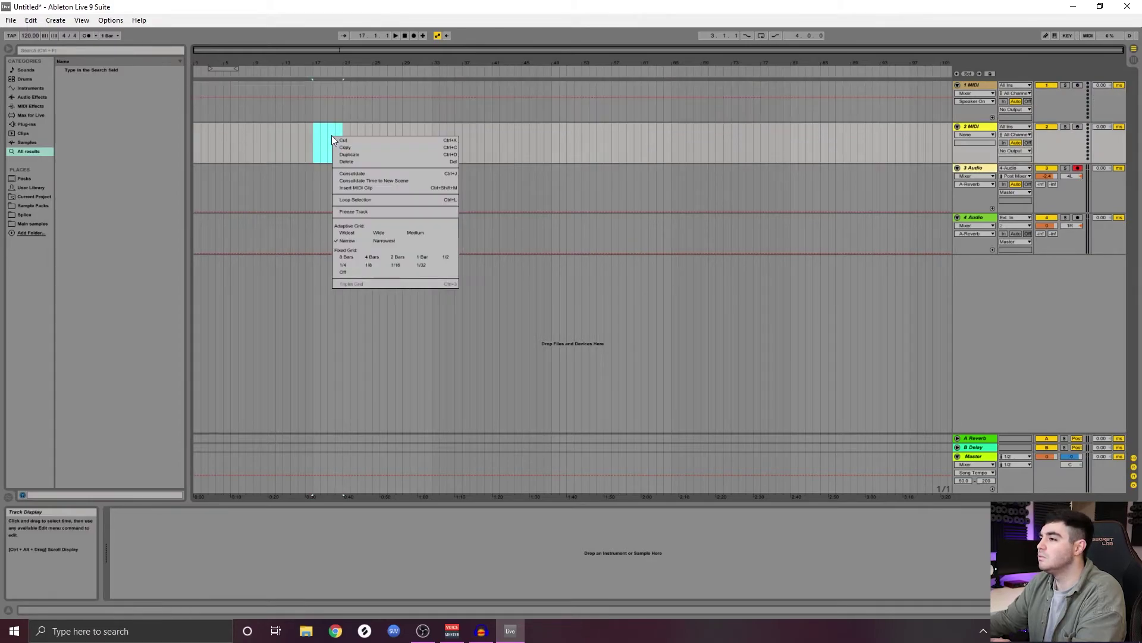
{"action": "left_click", "coordinate": [387, 188]}
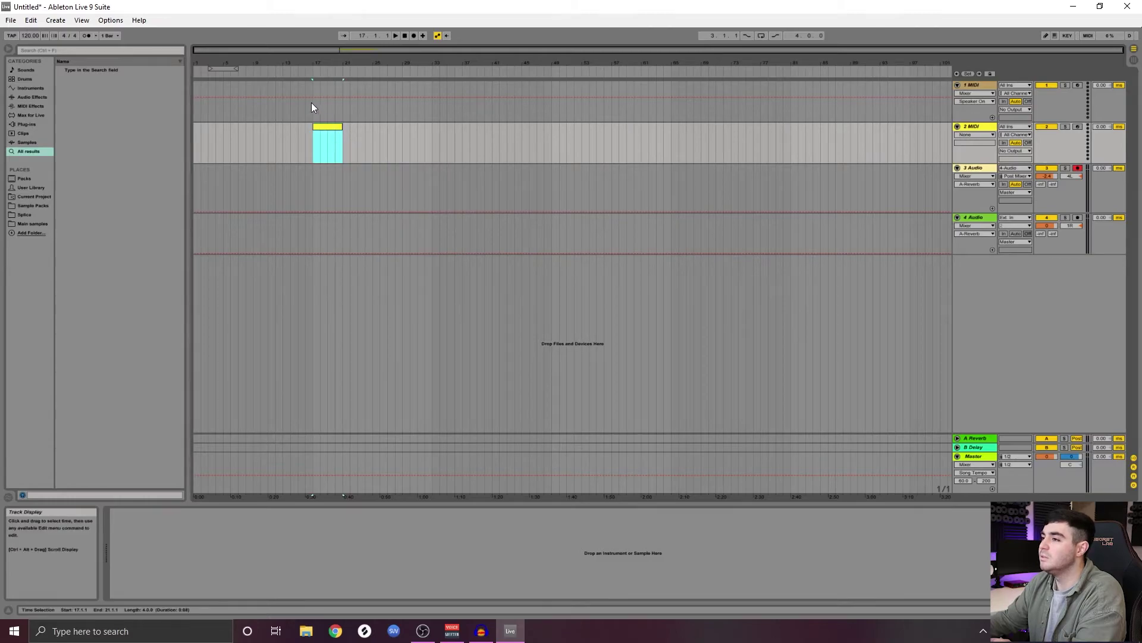
Recheck the commands for the same four bars on MIDI track 1, and select the clip on MIDI track 2
{"action": "left_click_drag", "start_coordinate": [312, 107], "coordinate": [341, 109]}
{"action": "right_click", "coordinate": [339, 106]}
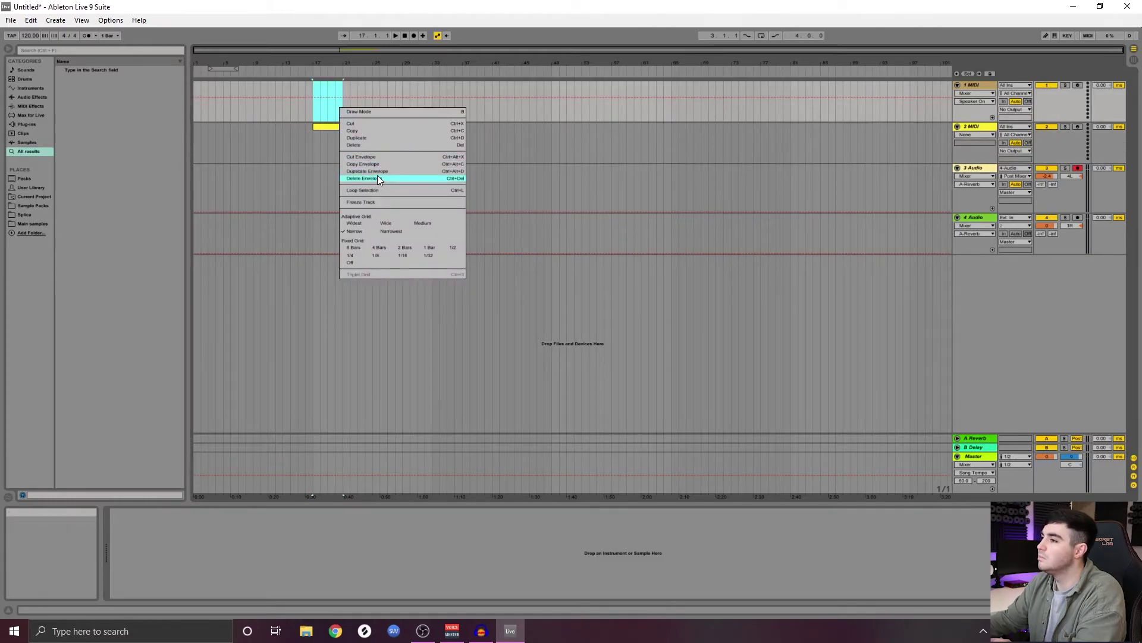
{"action": "left_click", "coordinate": [351, 105]}
{"action": "right_click", "coordinate": [325, 103]}
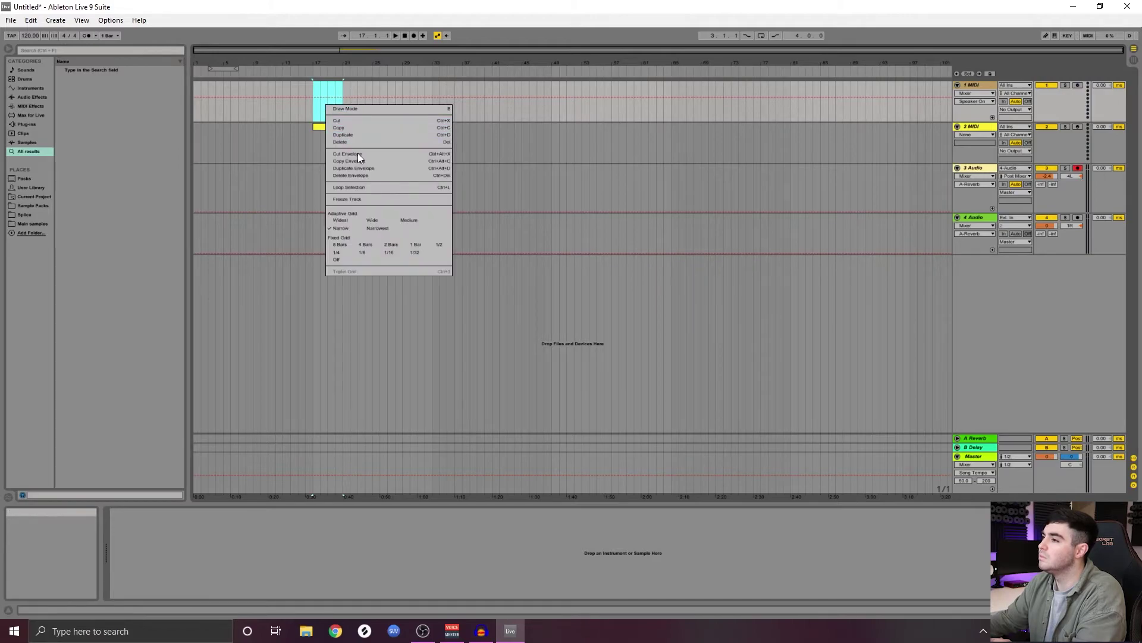
{"action": "left_click", "coordinate": [339, 174]}
{"action": "left_click", "coordinate": [323, 127]}
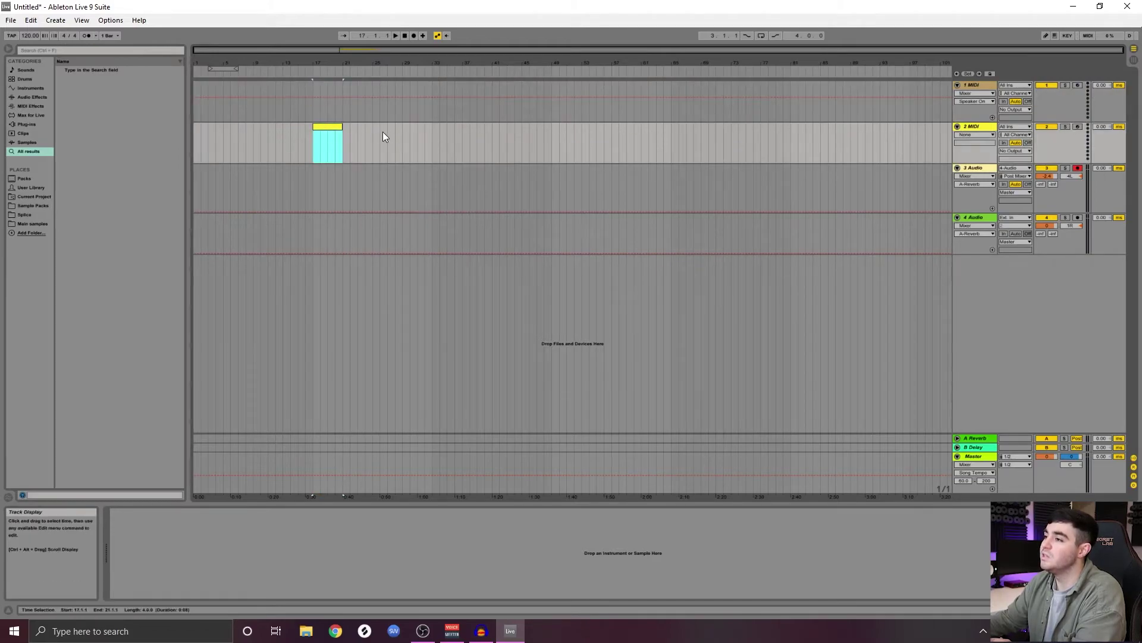
Insert another empty four-bar MIDI clip on MIDI track 2, starting at bar 25
{"action": "left_click_drag", "start_coordinate": [384, 132], "coordinate": [402, 138]}
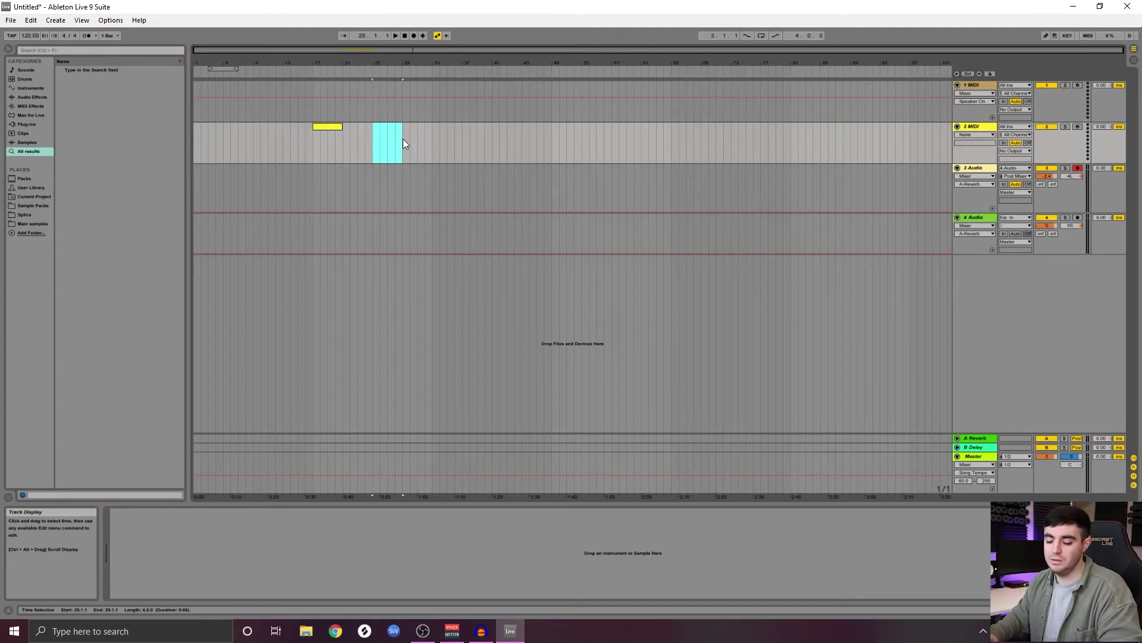
{"action": "key", "text": "ctrl+shift+m"}
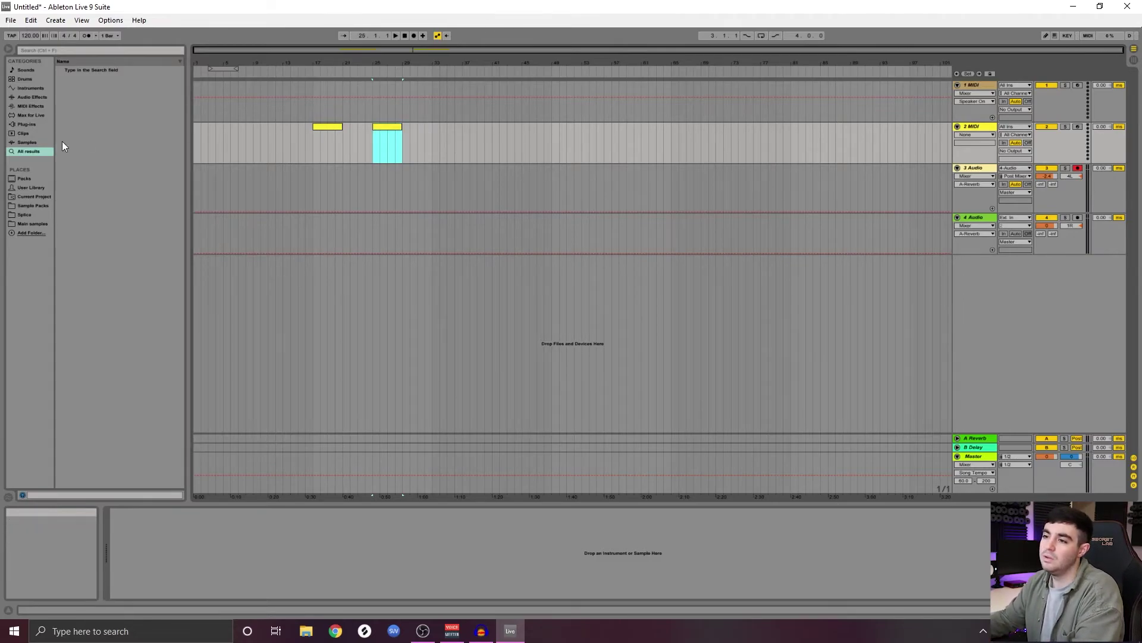
Place the G-House bass loop from the Splice folder on audio track 3 at bar 37, and also drop it into the empty area below
{"action": "left_click", "coordinate": [24, 214]}
{"action": "left_click", "coordinate": [94, 134]}
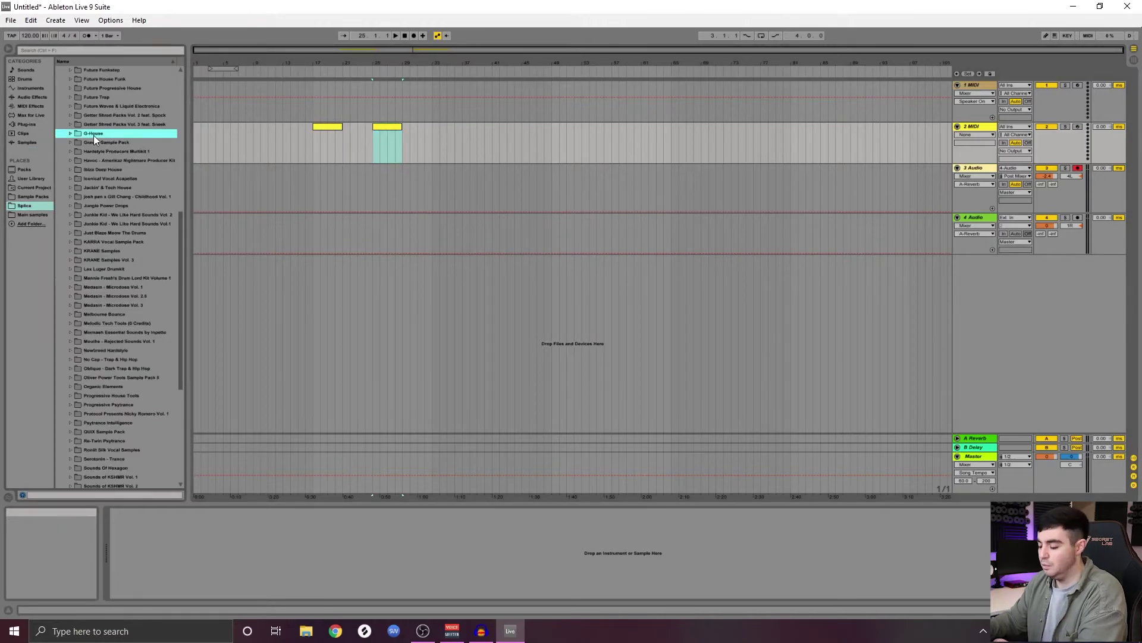
{"action": "key", "text": "Down"}
{"action": "key", "text": "Right"}
{"action": "key", "text": "Down"}
{"action": "key", "text": "Right"}
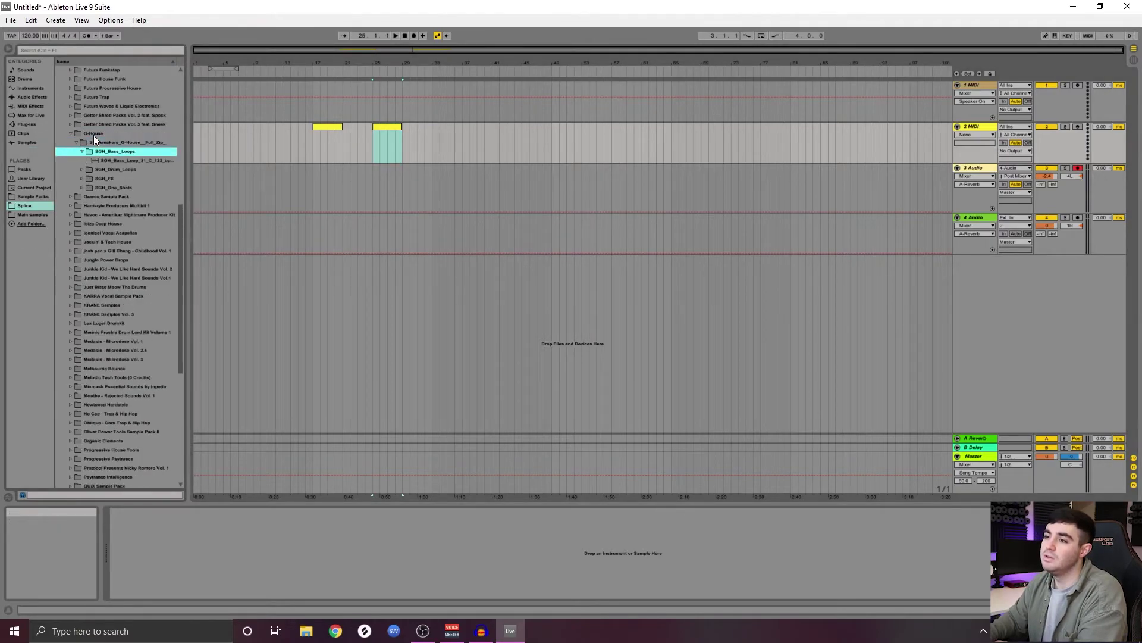
{"action": "key", "text": "Down"}
{"action": "left_click_drag", "start_coordinate": [108, 162], "coordinate": [465, 173]}
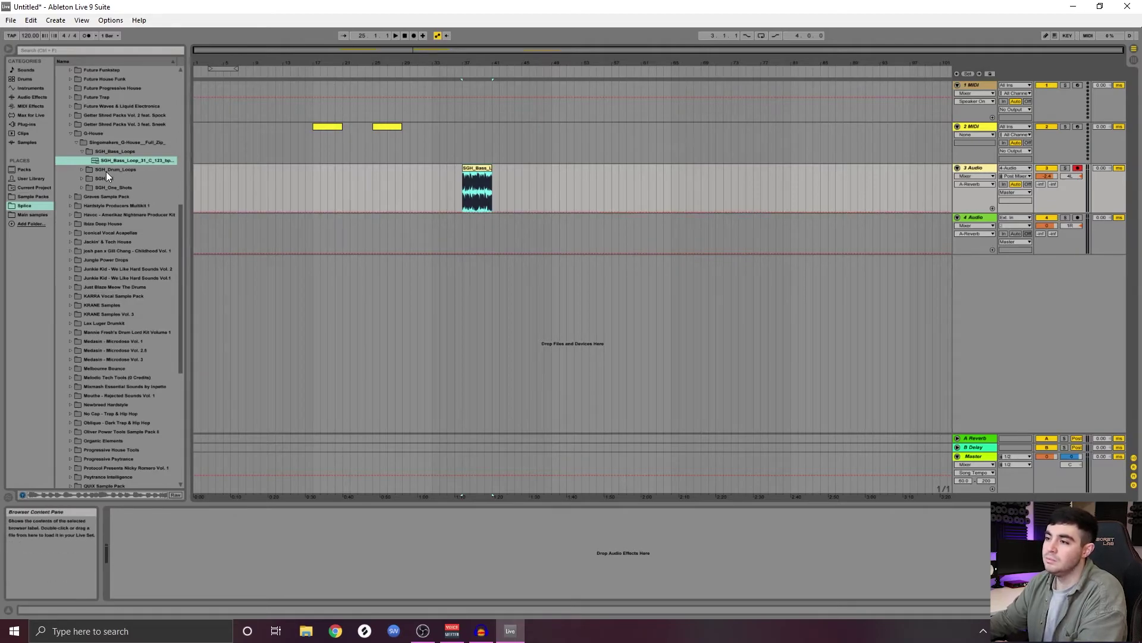
{"action": "left_click_drag", "start_coordinate": [155, 159], "coordinate": [554, 305]}
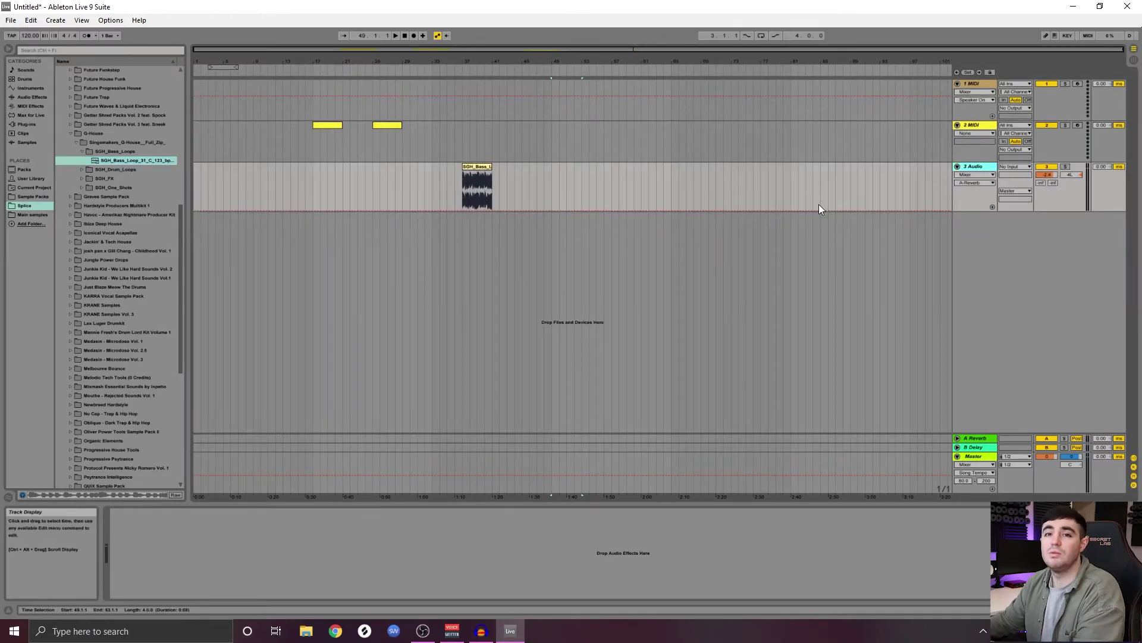
View the insert-track commands, and add a MIDI track and an audio track below audio track 3
{"action": "right_click", "coordinate": [989, 226]}
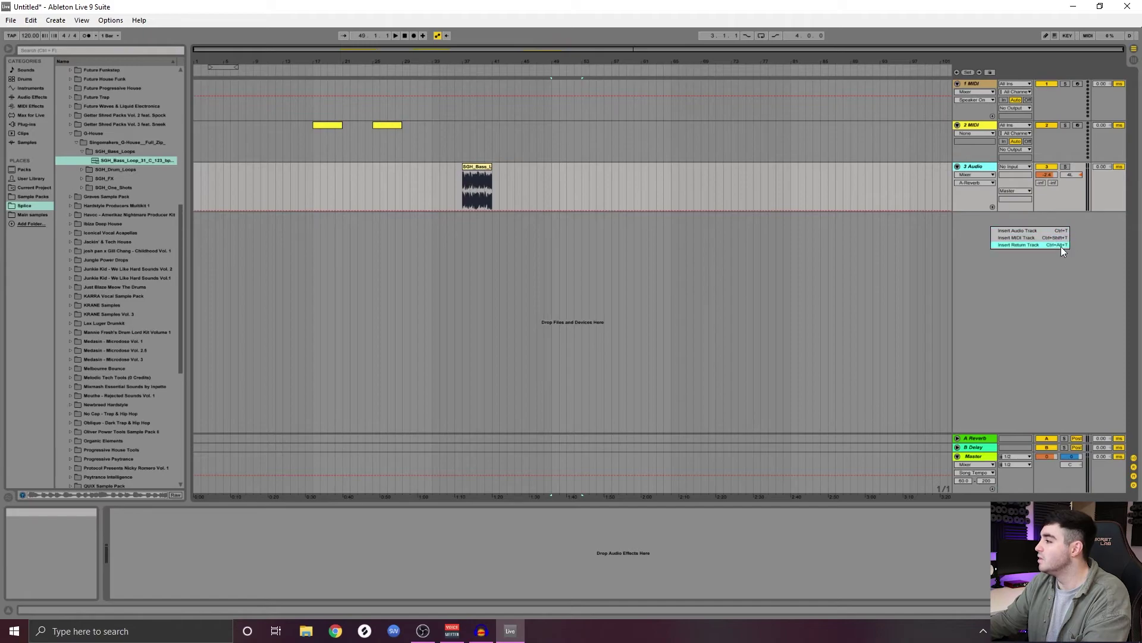
{"action": "left_click", "coordinate": [973, 264]}
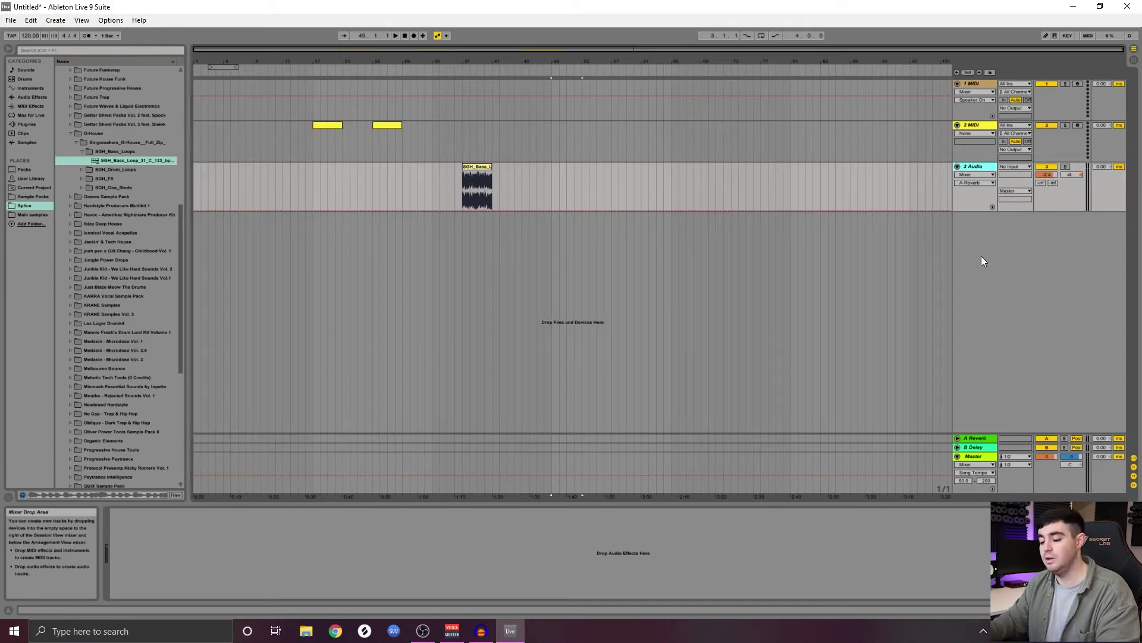
{"action": "key", "text": "ctrl+shift+t"}
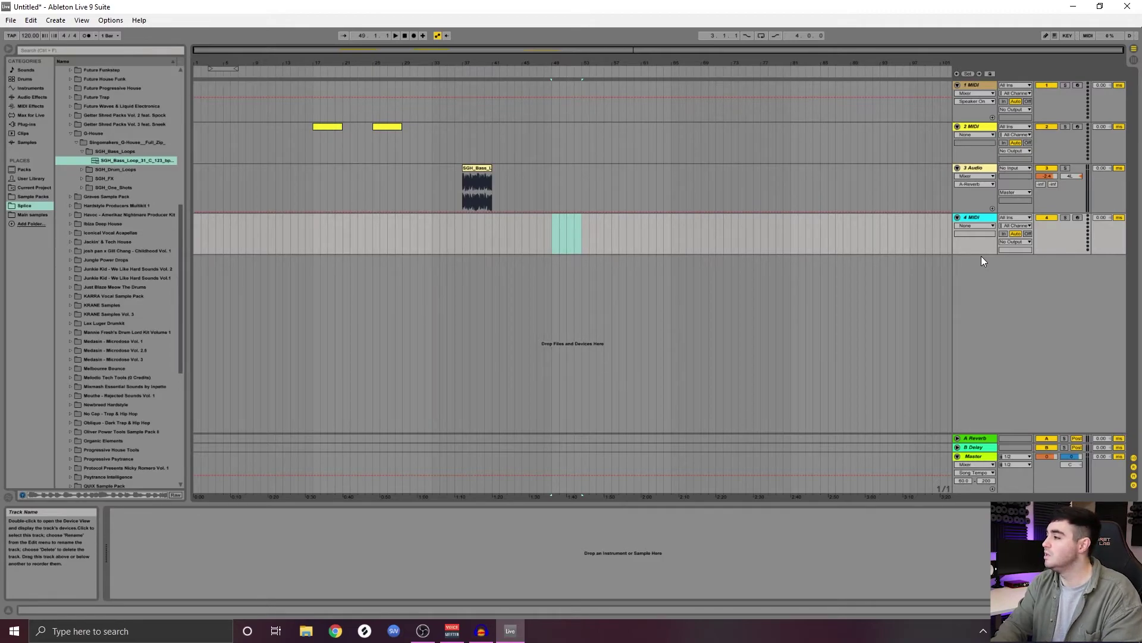
{"action": "key", "text": "ctrl+t"}
Check the insert-track commands again and add a third return track
{"action": "right_click", "coordinate": [968, 327]}
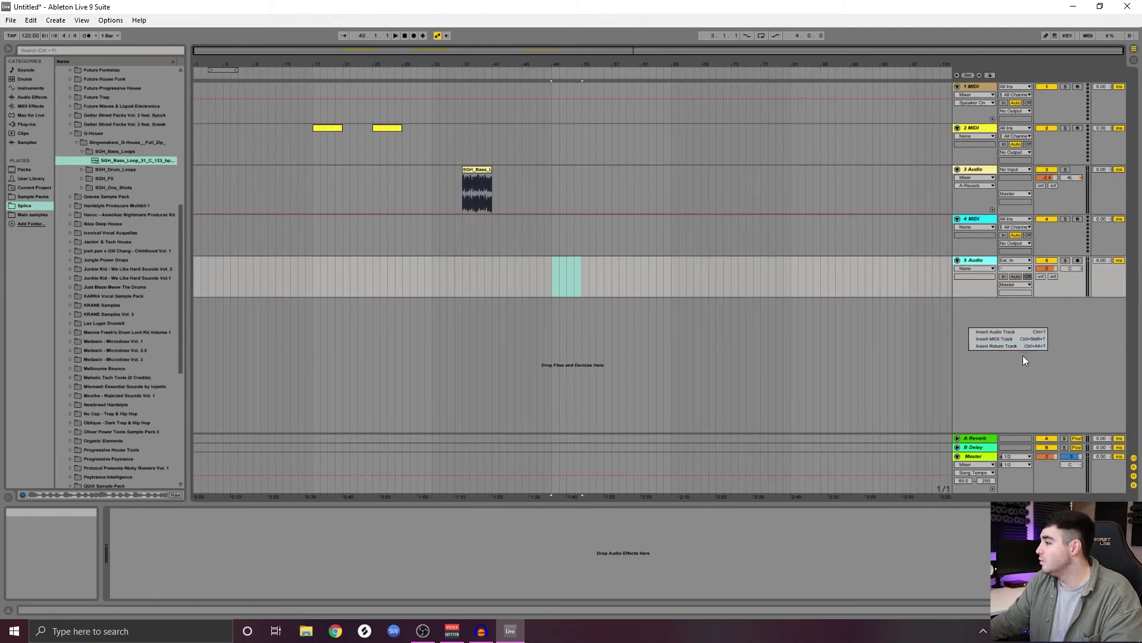
{"action": "left_click", "coordinate": [1028, 376]}
{"action": "key", "text": "ctrl+alt+t"}
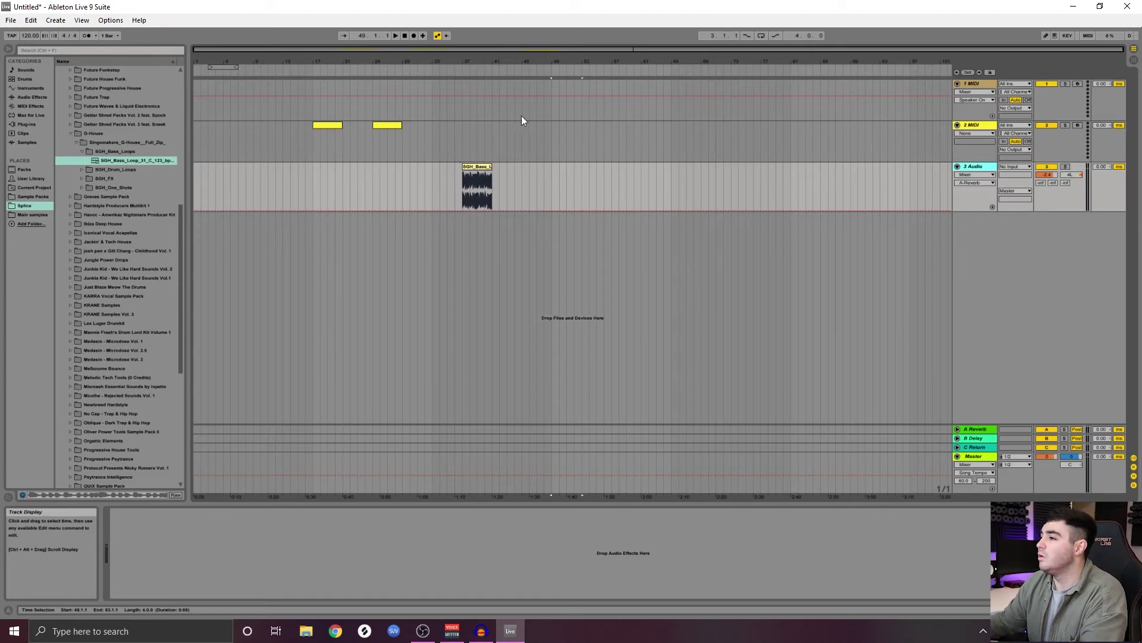
Open the MIDI clip at bar 25 on MIDI track 2 and enlarge its note editor
{"action": "left_click", "coordinate": [389, 126]}
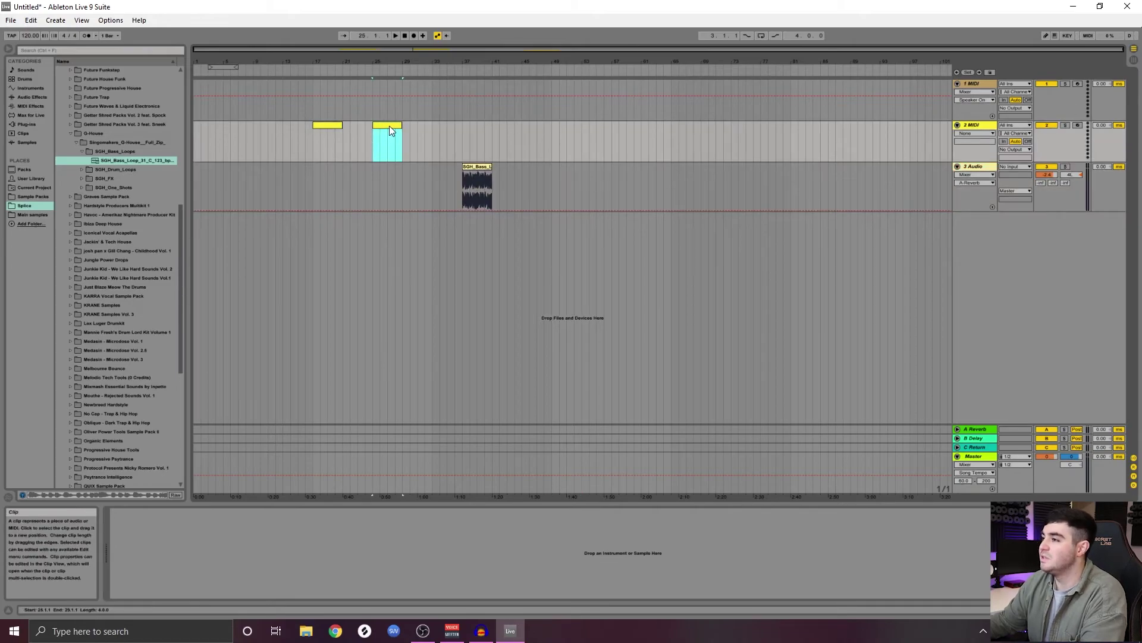
{"action": "double_click", "coordinate": [389, 126]}
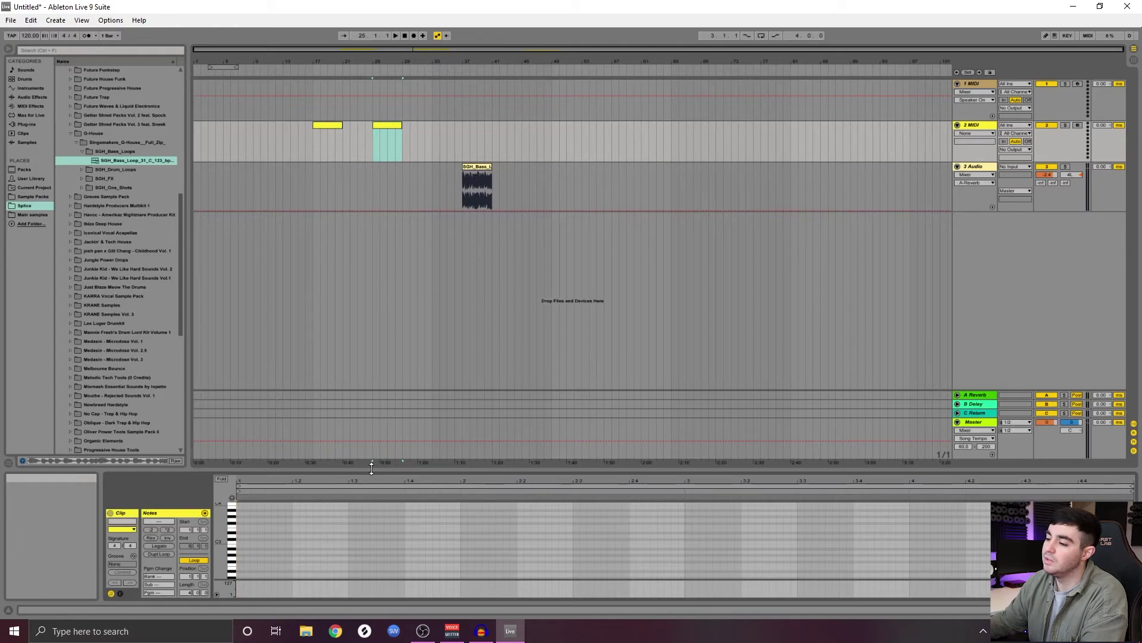
{"action": "left_click_drag", "start_coordinate": [376, 476], "coordinate": [395, 338]}
{"action": "mouse_move", "coordinate": [220, 493]}
{"action": "left_mouse_down"}
{"action": "mouse_move", "coordinate": [245, 501]}
{"action": "mouse_move", "coordinate": [222, 495]}
{"action": "left_mouse_up"}
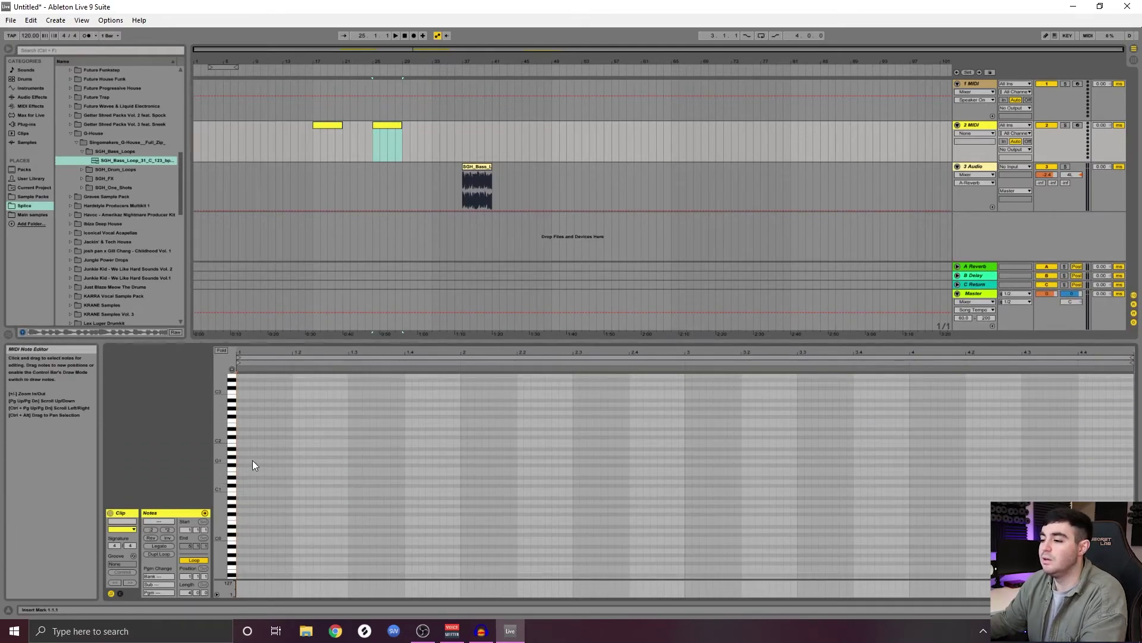
Draw a three-note chord rooted on C2 across the whole four-bar clip, and play the clip
{"action": "double_click", "coordinate": [239, 440]}
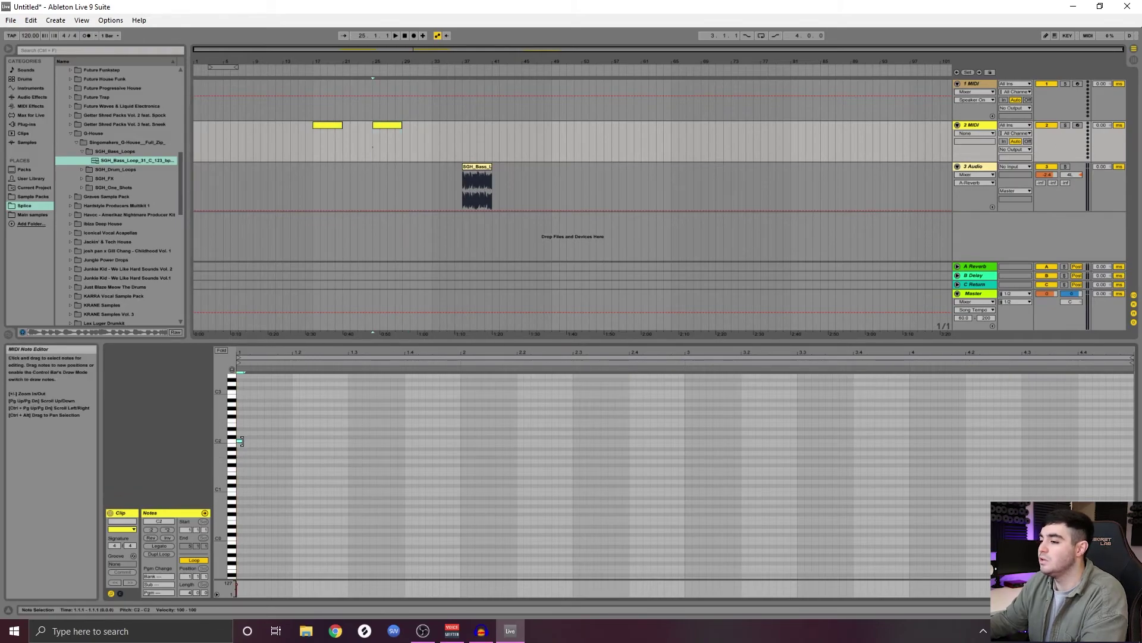
{"action": "left_click_drag", "start_coordinate": [241, 440], "coordinate": [1136, 461]}
{"action": "key", "text": "ctrl"}
{"action": "key", "text": "ctrl+a"}
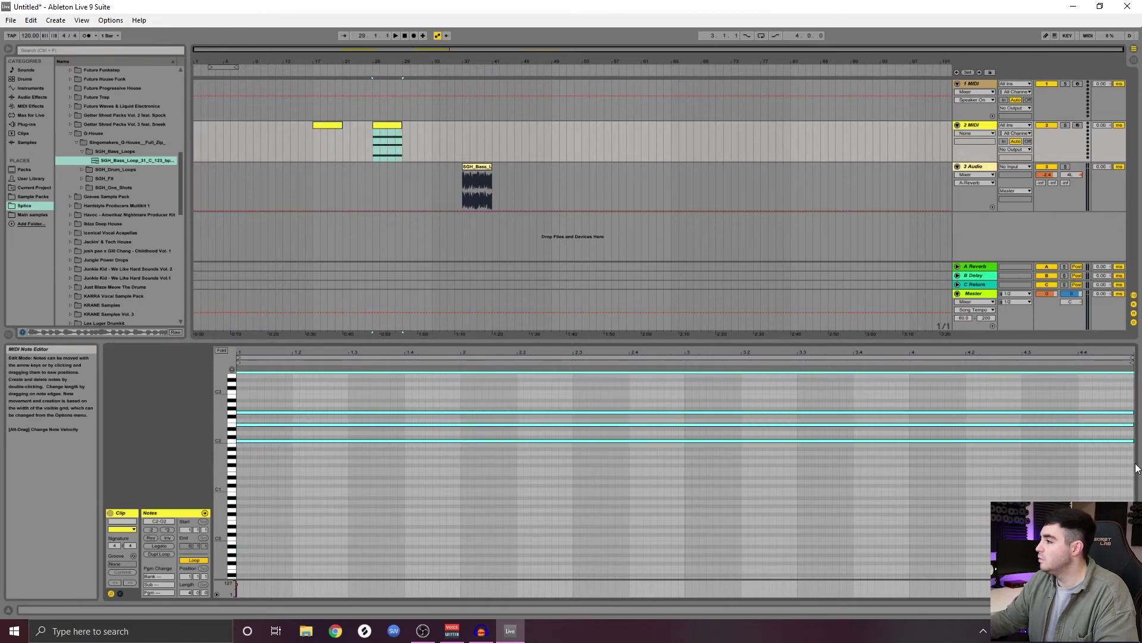
{"action": "left_click", "coordinate": [395, 124]}
{"action": "key", "text": "space"}
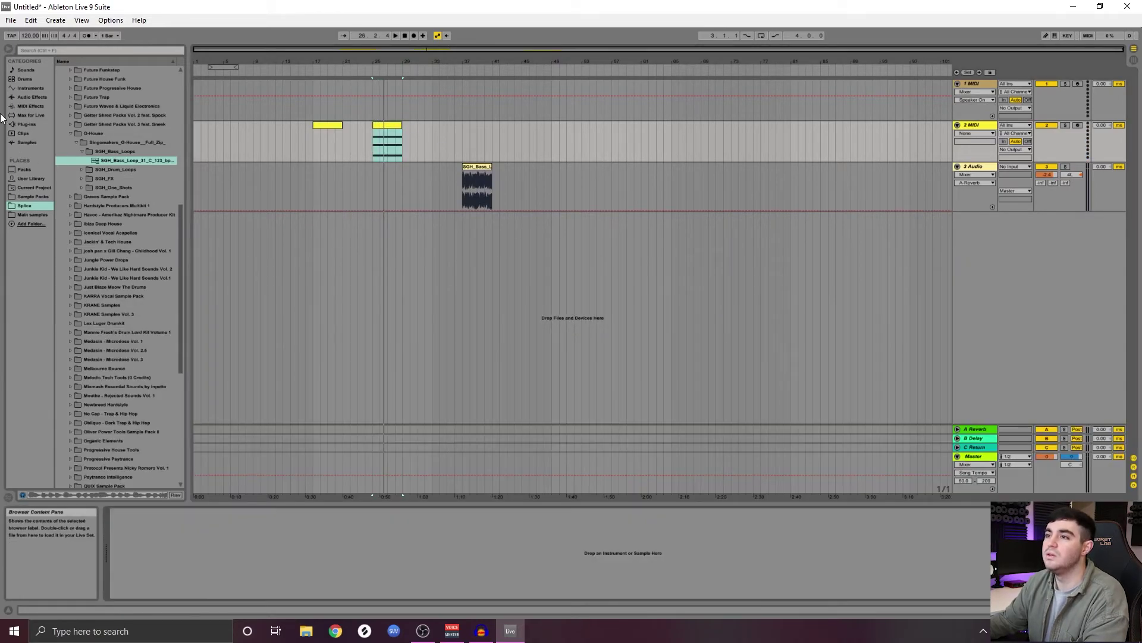
Search the browser's instruments for piano, and load Simpler's Grand Piano preset onto MIDI track 2
{"action": "left_click", "coordinate": [66, 49]}
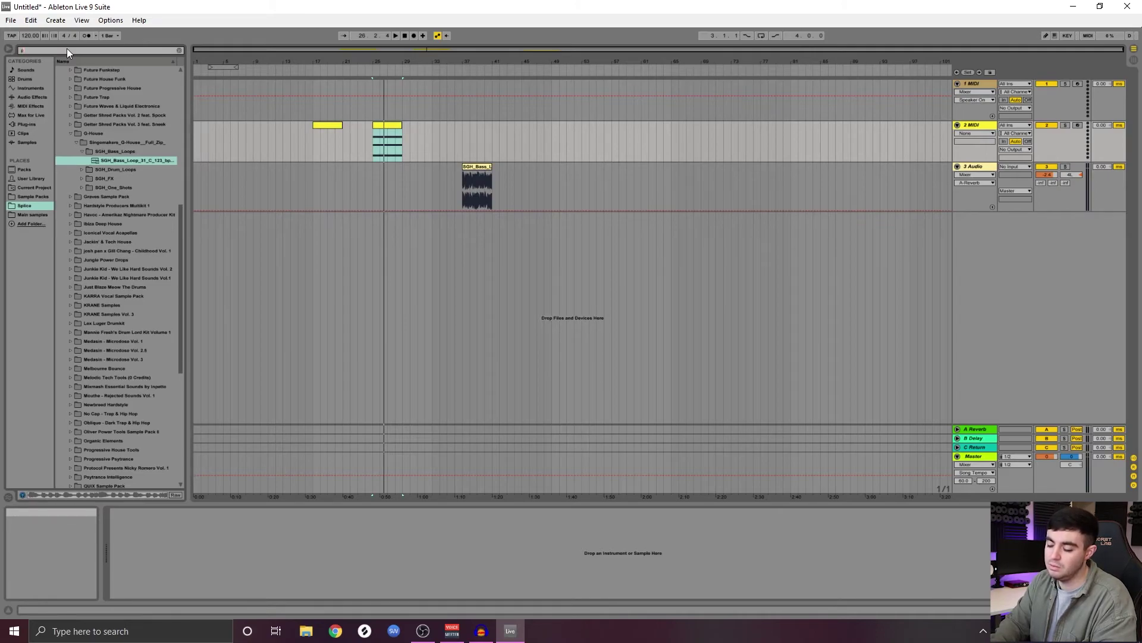
{"action": "type", "text": "piano"}
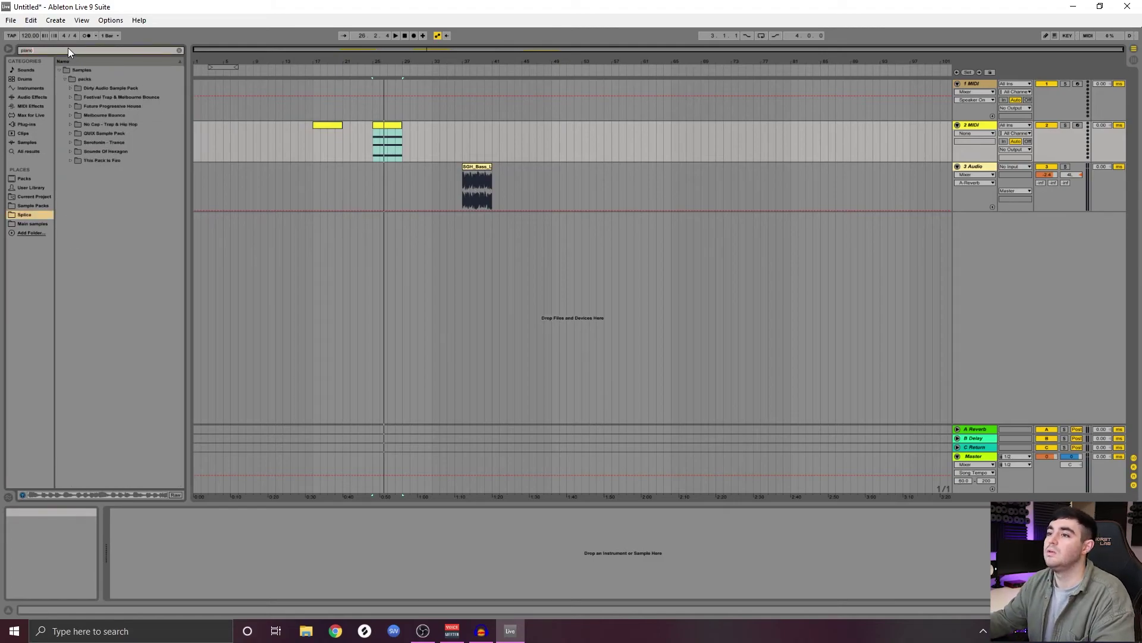
{"action": "left_click", "coordinate": [29, 87]}
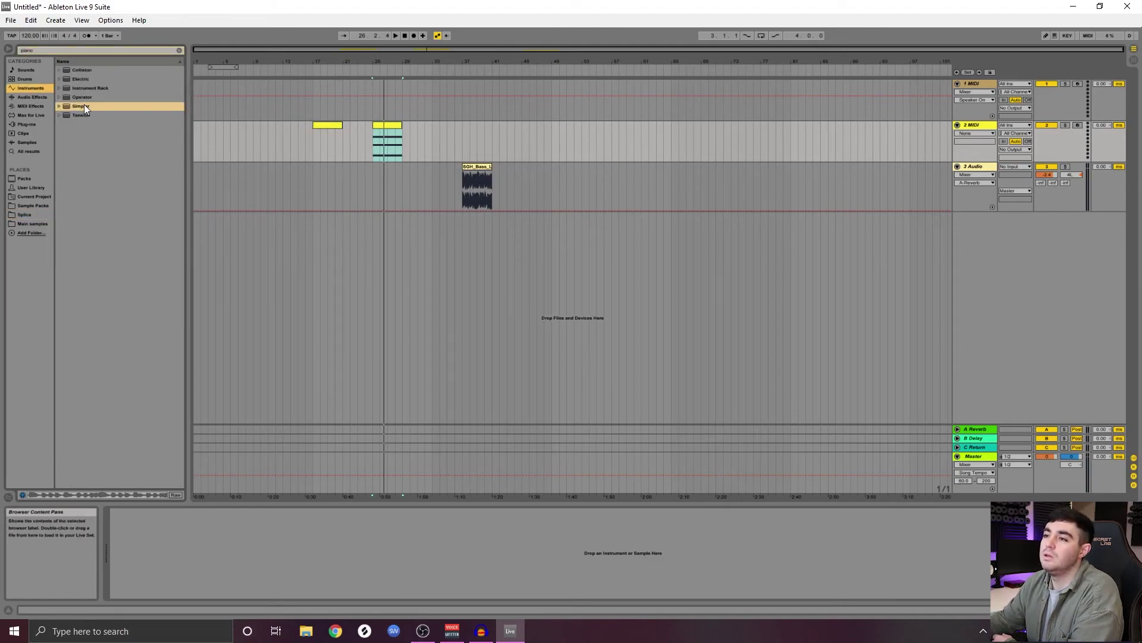
{"action": "left_click", "coordinate": [84, 105]}
{"action": "left_click", "coordinate": [66, 124]}
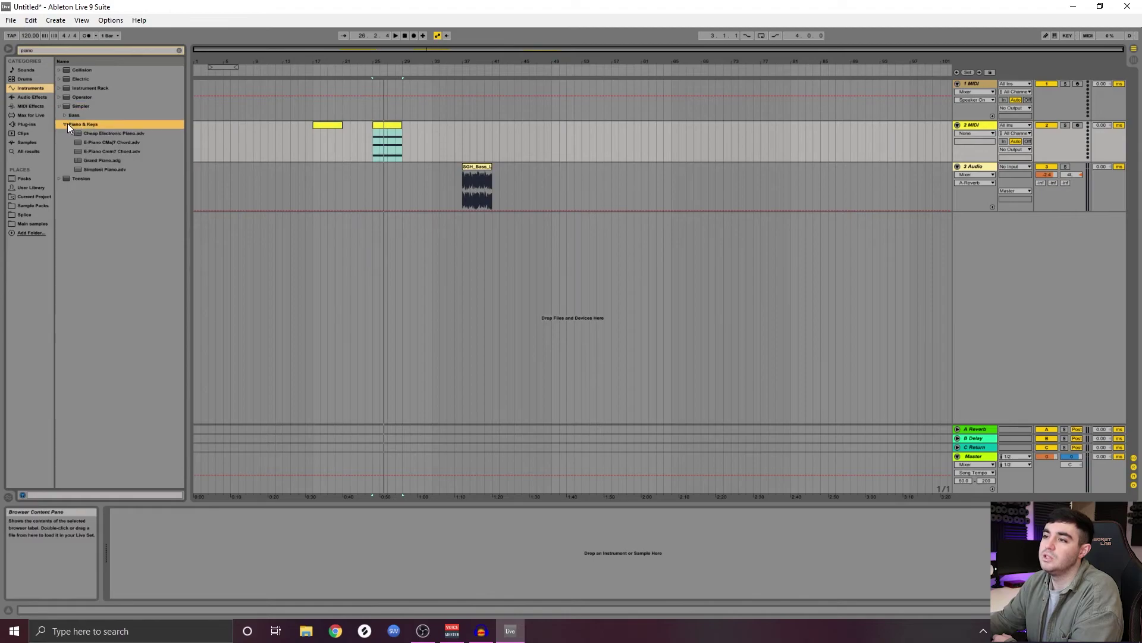
{"action": "left_click", "coordinate": [103, 161]}
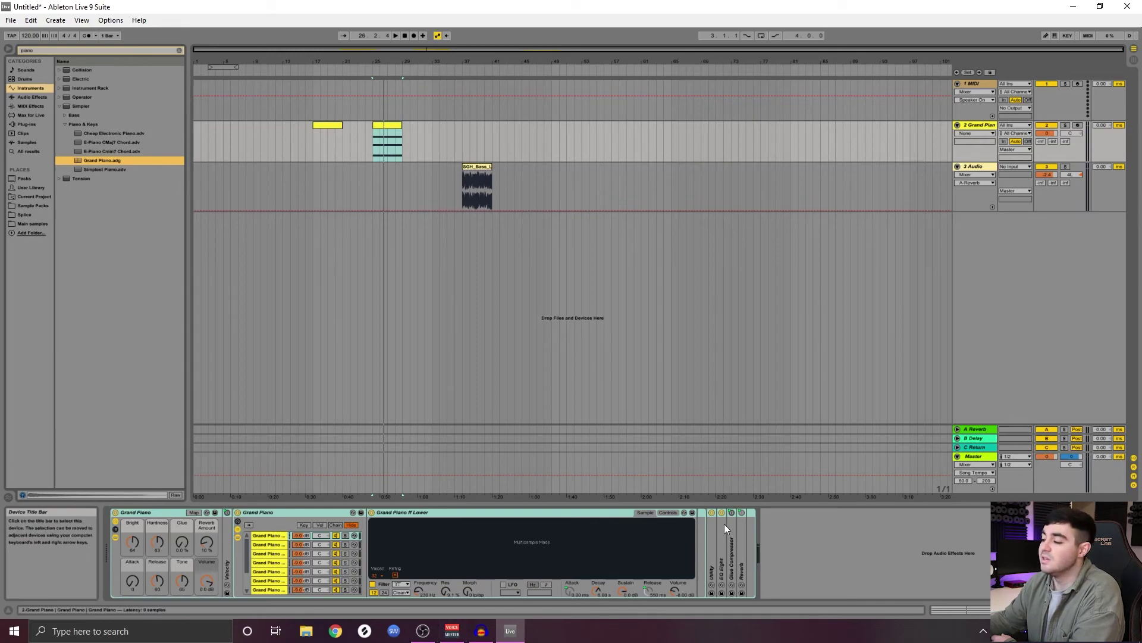
Compare the devices on MIDI track 1, the Grand Piano track and audio track 3, and clear the browser search
{"action": "left_click", "coordinate": [974, 84]}
{"action": "left_click", "coordinate": [972, 126]}
{"action": "left_click", "coordinate": [979, 167]}
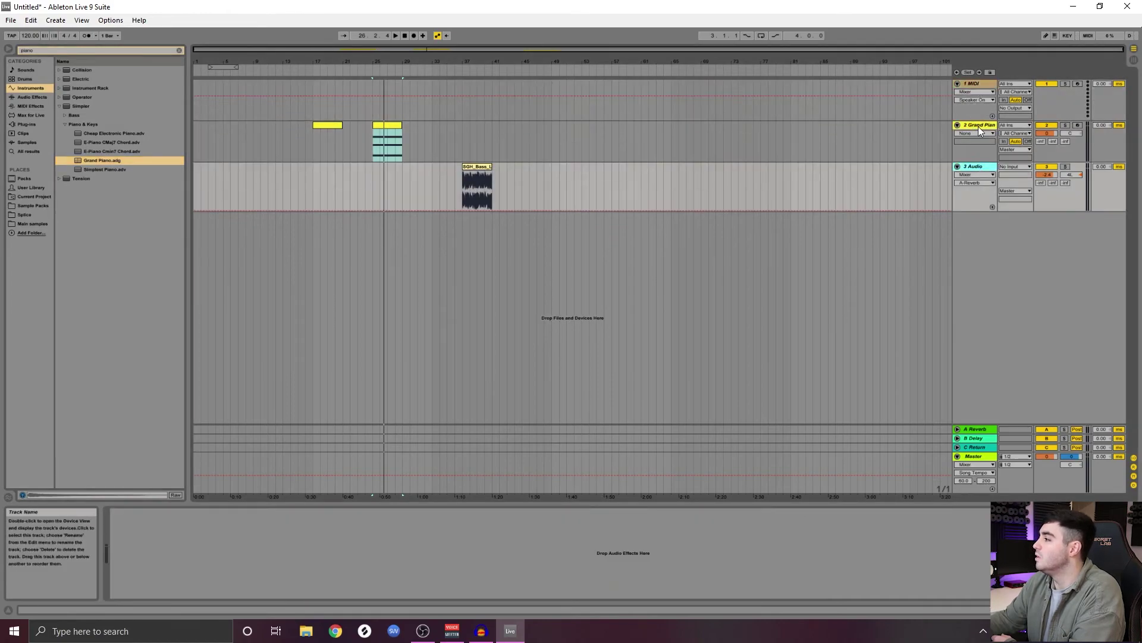
{"action": "left_click", "coordinate": [978, 126]}
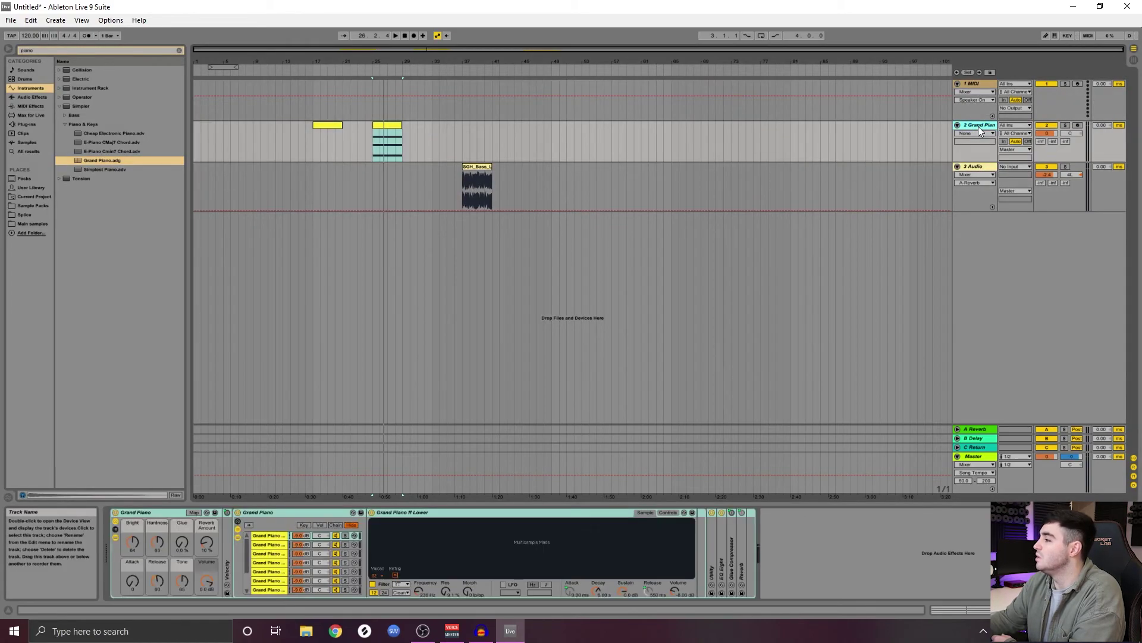
{"action": "left_click", "coordinate": [180, 50]}
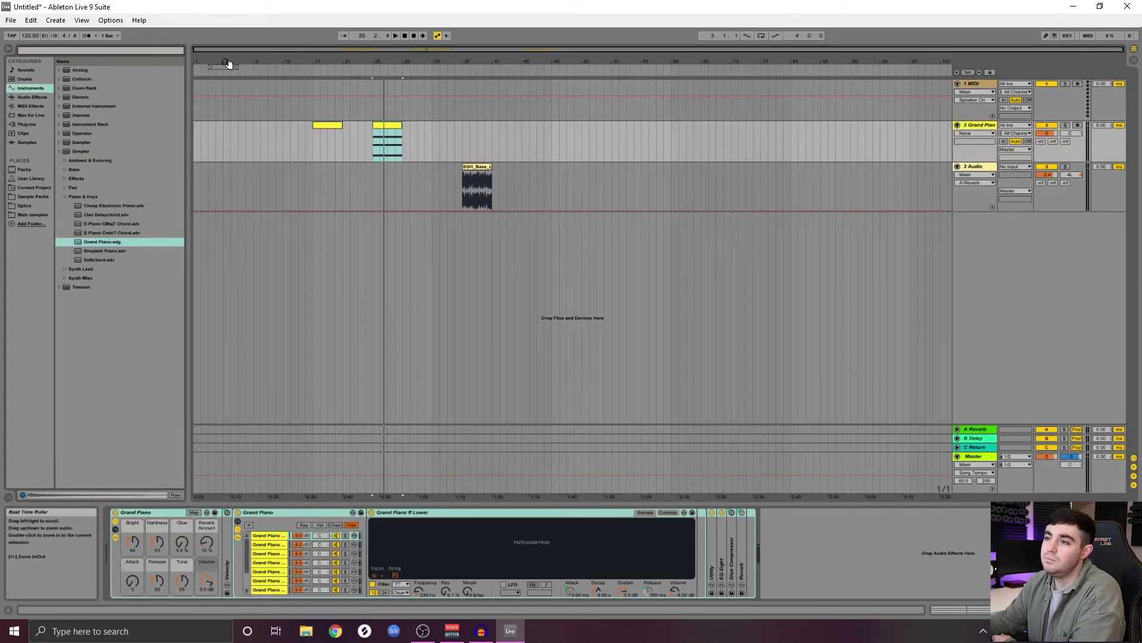
Examine the note velocities in the chord clip at bar 25, and return to the Grand Piano track's devices
{"action": "double_click", "coordinate": [390, 124]}
{"action": "left_click", "coordinate": [375, 474]}
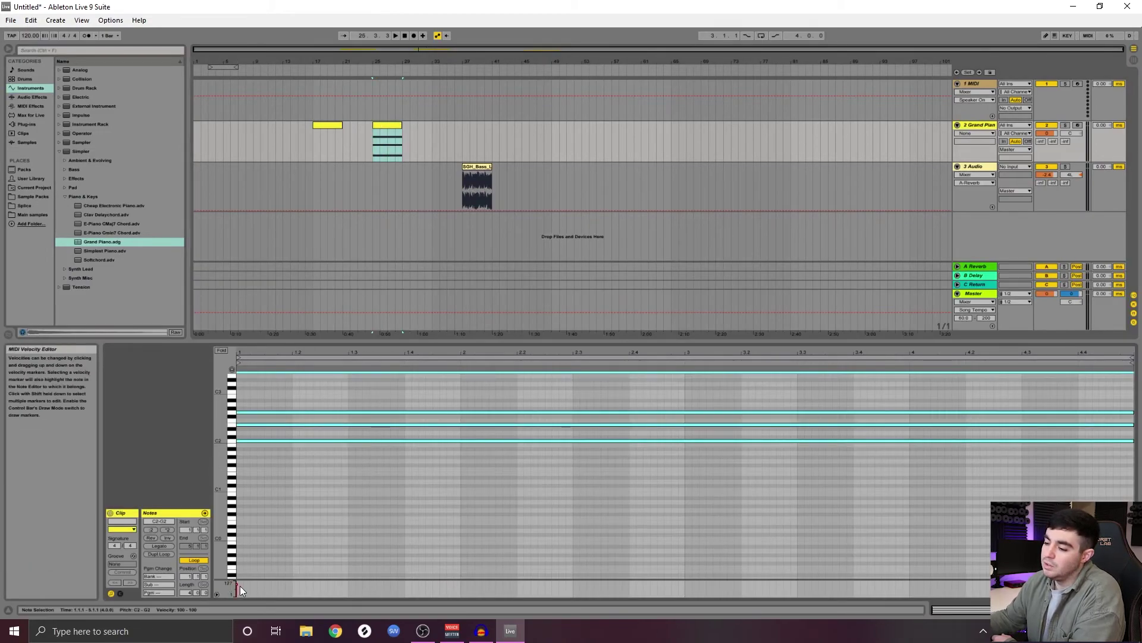
{"action": "left_click_drag", "start_coordinate": [238, 584], "coordinate": [237, 586]}
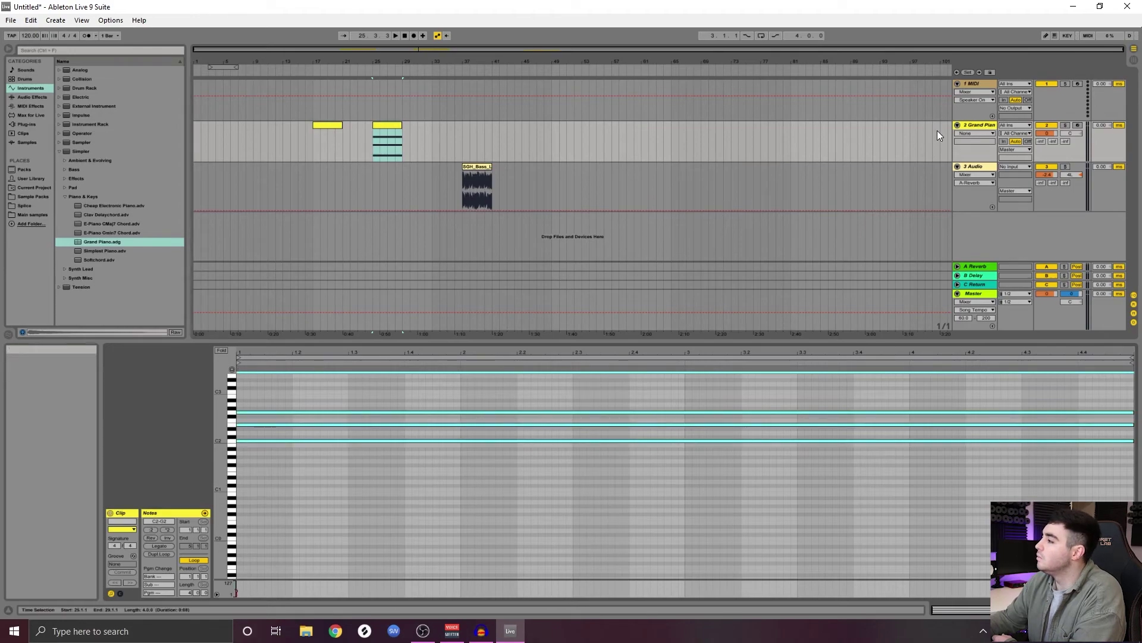
{"action": "key", "text": "shift+Tab"}
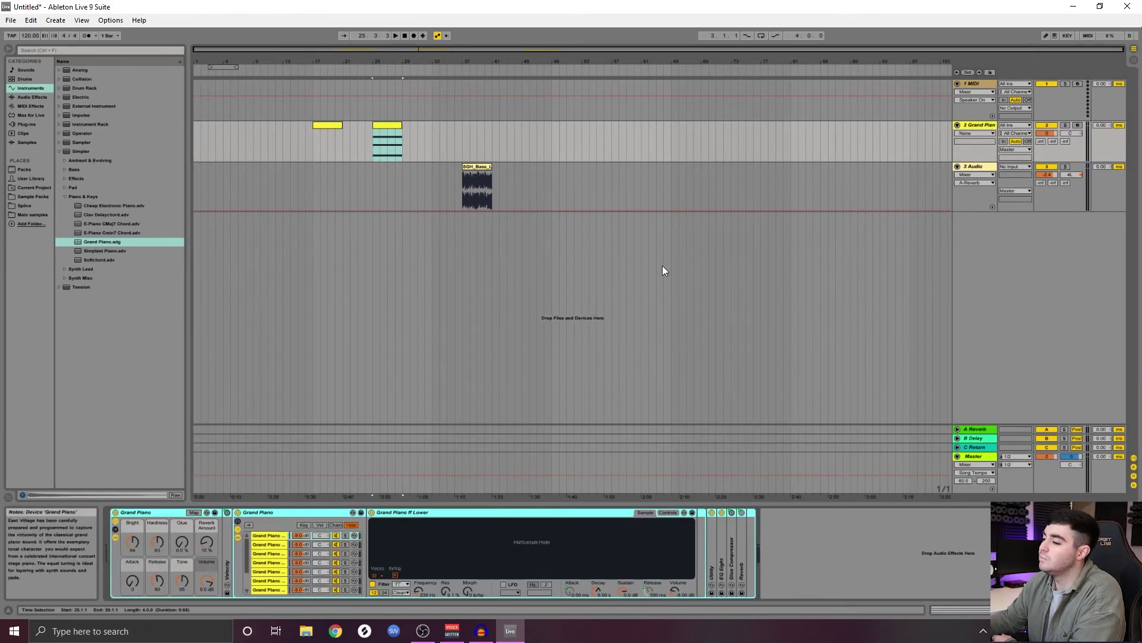
Add an EQ Eight audio effect to the Grand Piano track, and boost its third band in the low frequencies
{"action": "left_click", "coordinate": [38, 98]}
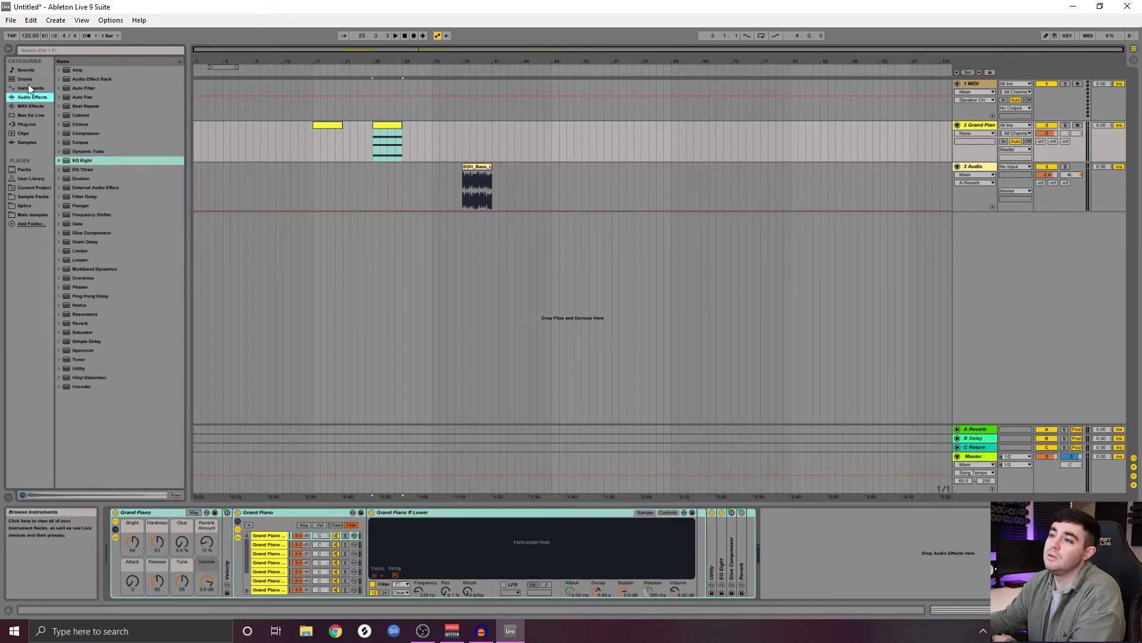
{"action": "double_click", "coordinate": [84, 158]}
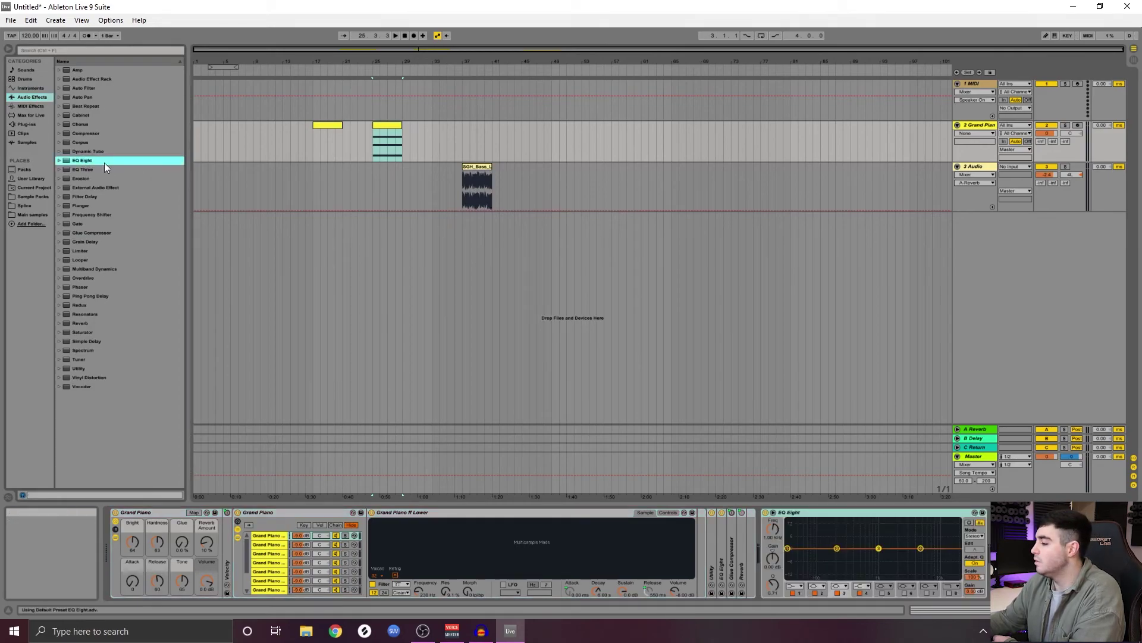
{"action": "left_click_drag", "start_coordinate": [880, 548], "coordinate": [832, 536]}
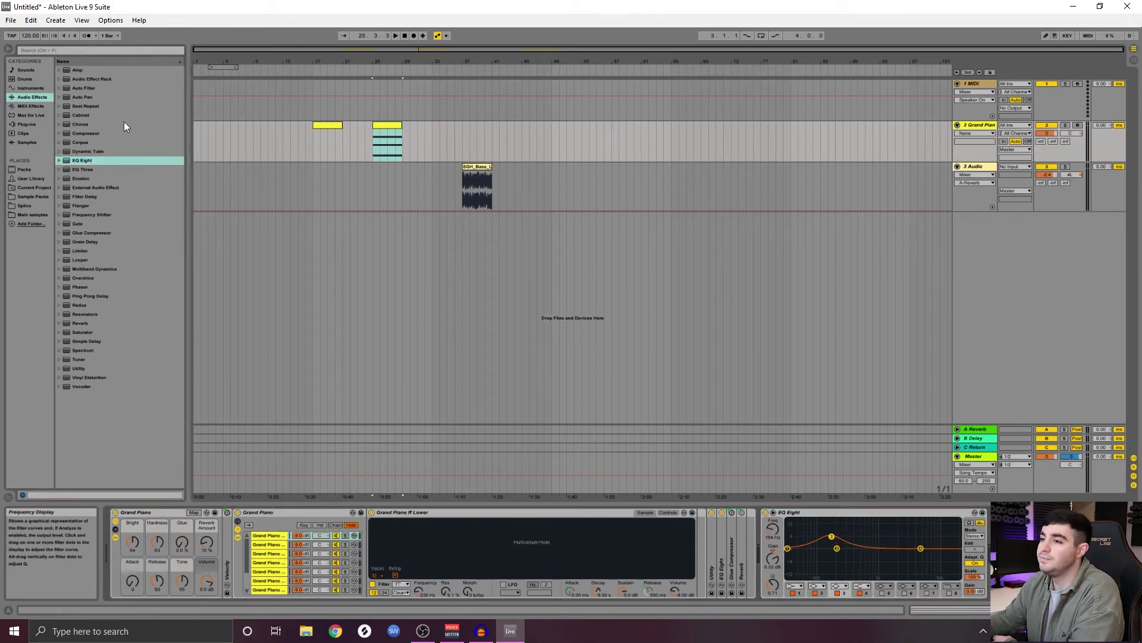
Add two EQ Three devices and a Chorus after the EQ Eight on the Grand Piano track
{"action": "left_click", "coordinate": [90, 163]}
{"action": "double_click", "coordinate": [91, 124]}
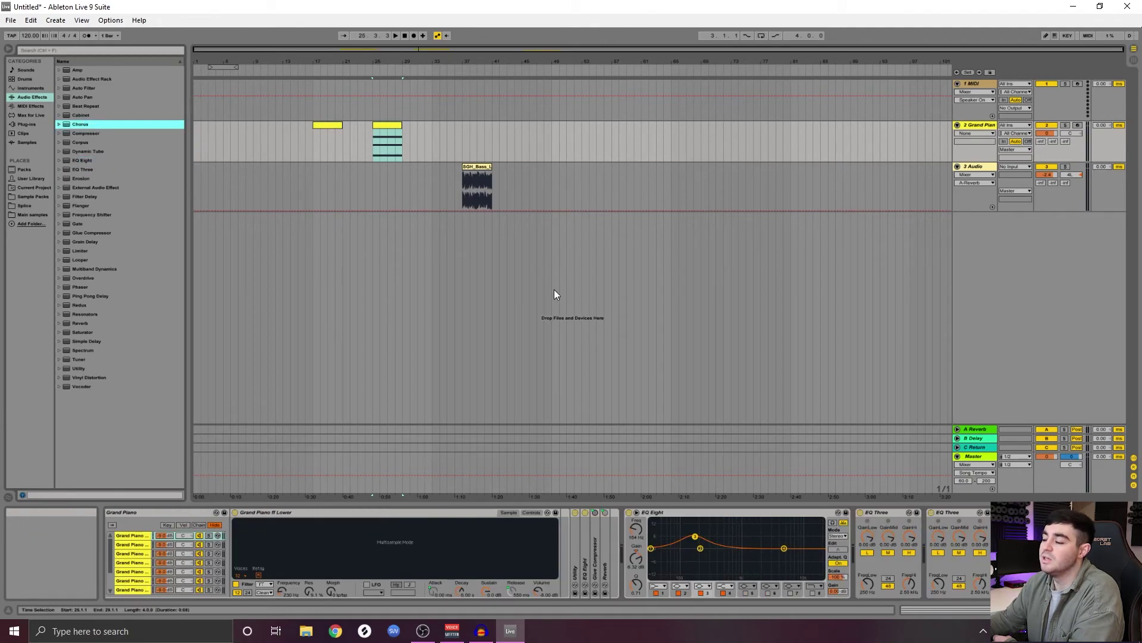
{"action": "left_click", "coordinate": [1017, 513]}
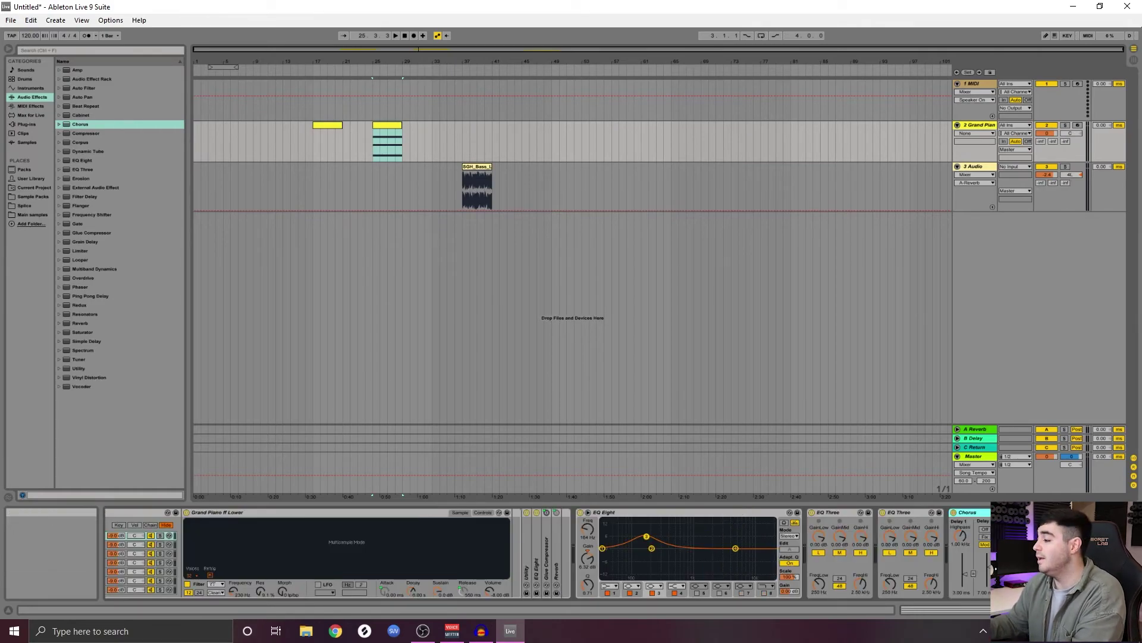
Raise the frequency of the third band in the Grand Piano track's EQ Eight
{"action": "left_click_drag", "start_coordinate": [1036, 609], "coordinate": [1002, 610]}
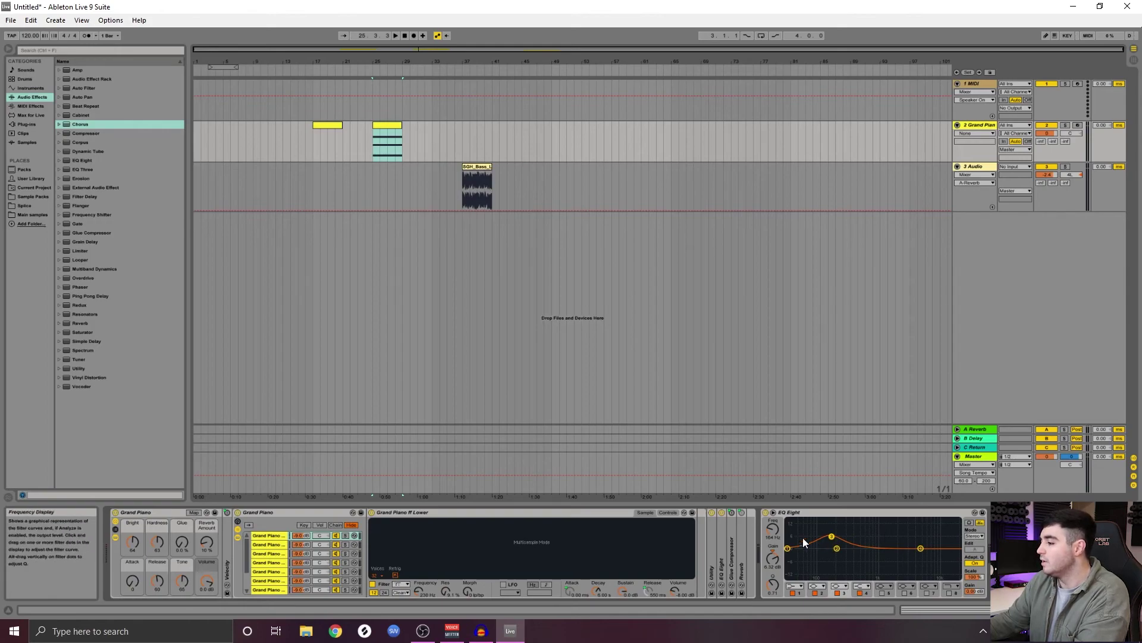
{"action": "left_click", "coordinate": [772, 529]}
{"action": "mouse_move", "coordinate": [772, 529]}
{"action": "left_mouse_down"}
{"action": "mouse_move", "coordinate": [773, 517]}
{"action": "mouse_move", "coordinate": [776, 530]}
{"action": "left_mouse_up"}
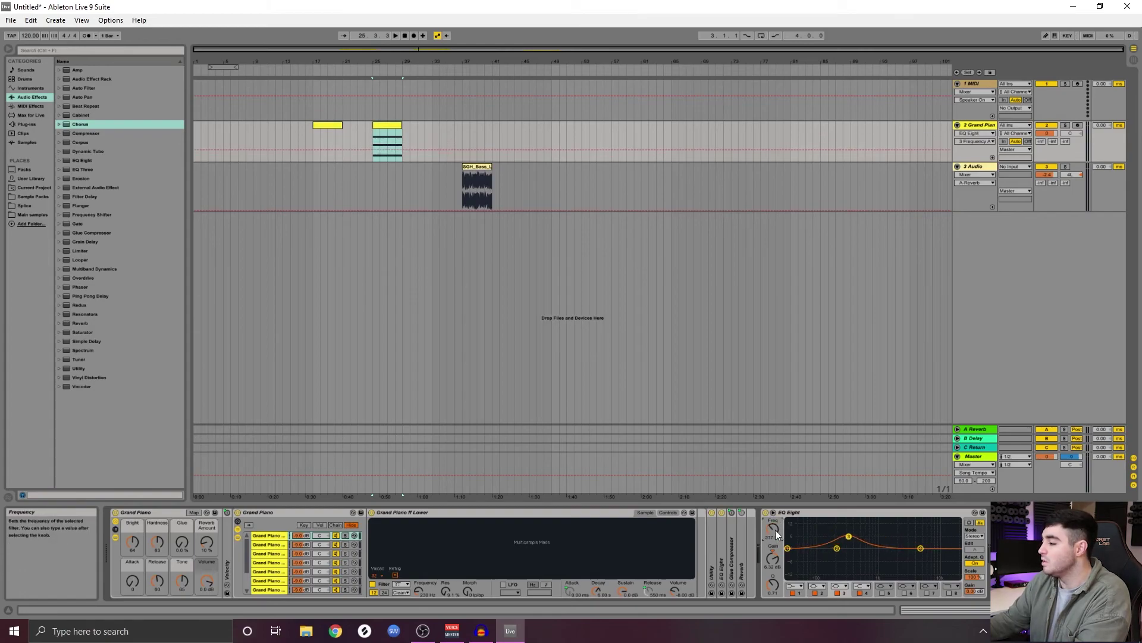
Move the EQ Eight's fourth band to about 1 kHz with about 2.1 dB gain, and check the MIDI track's device chain before returning
{"action": "left_click", "coordinate": [836, 548]}
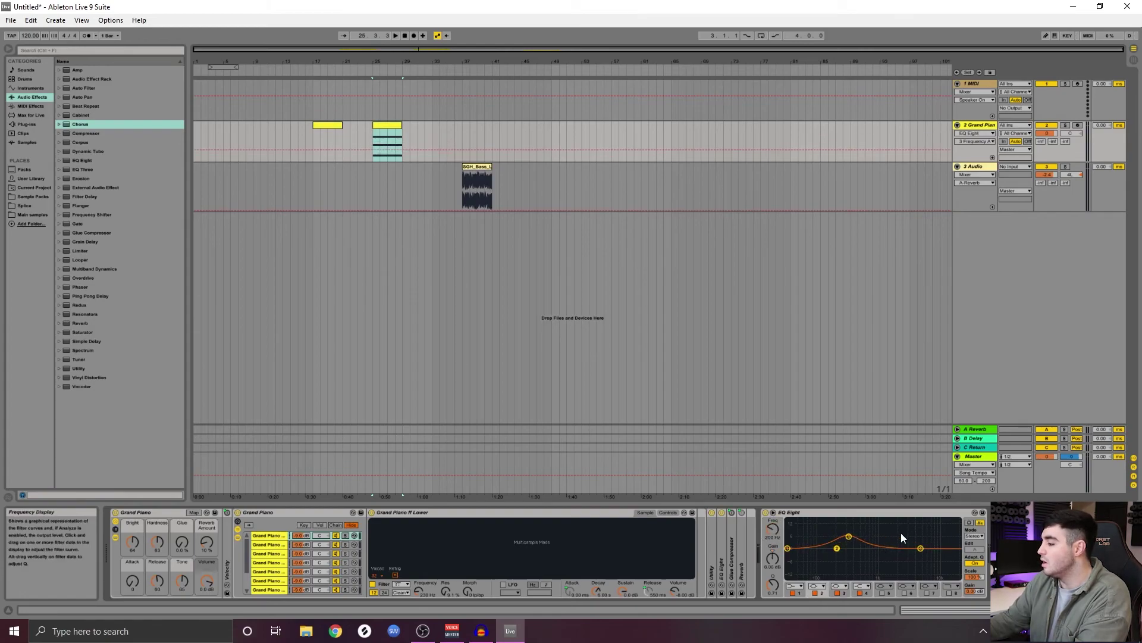
{"action": "left_click_drag", "start_coordinate": [921, 548], "coordinate": [895, 545]}
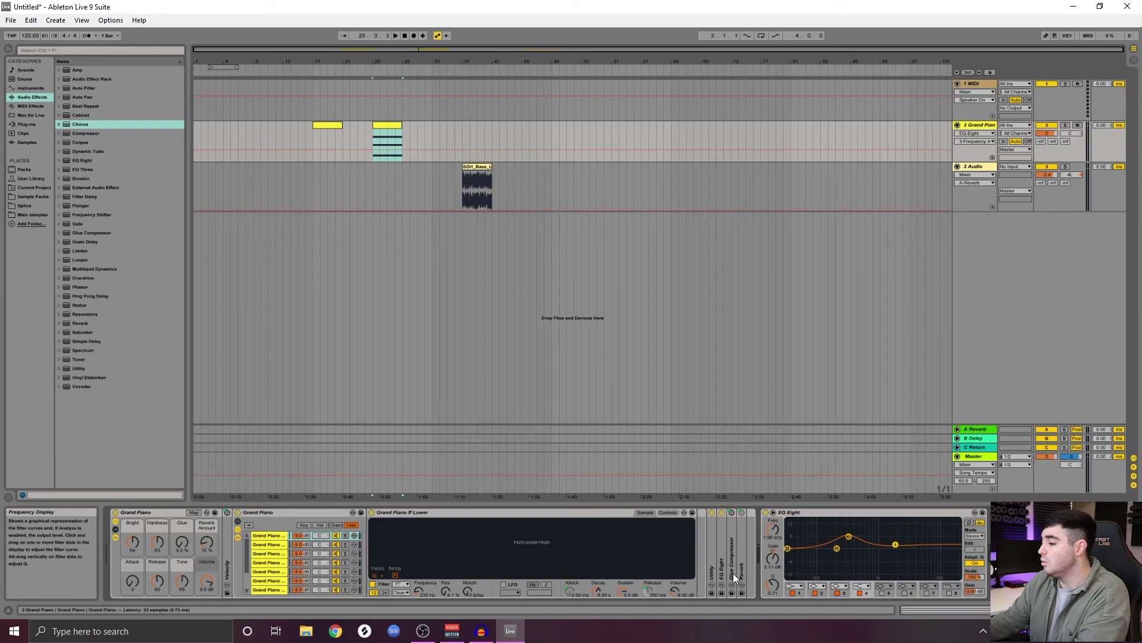
{"action": "left_click", "coordinate": [986, 83]}
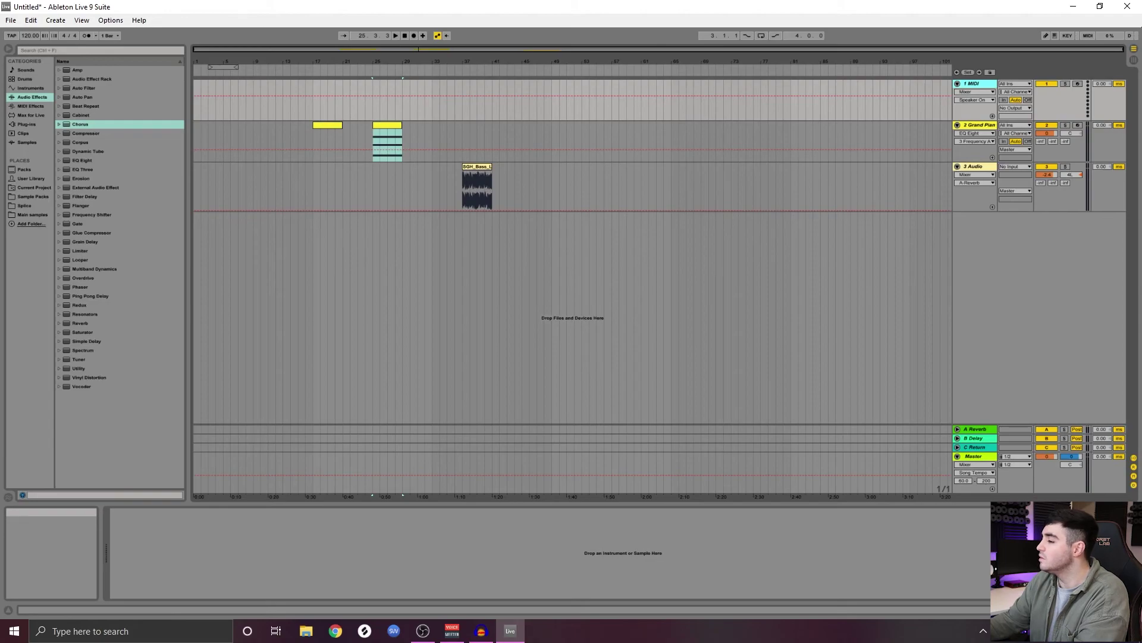
{"action": "left_click", "coordinate": [642, 134]}
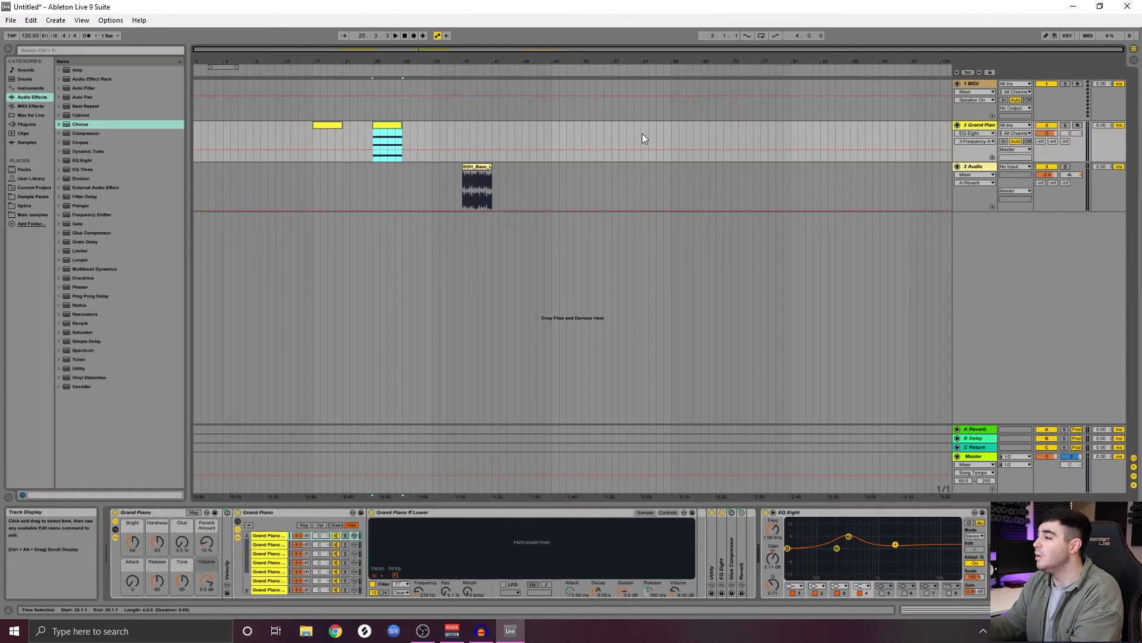
Show the Grand Piano track's volume automation, and create a volume ramp rising from the start to the end of the clip at bar 25
{"action": "left_click", "coordinate": [1055, 132]}
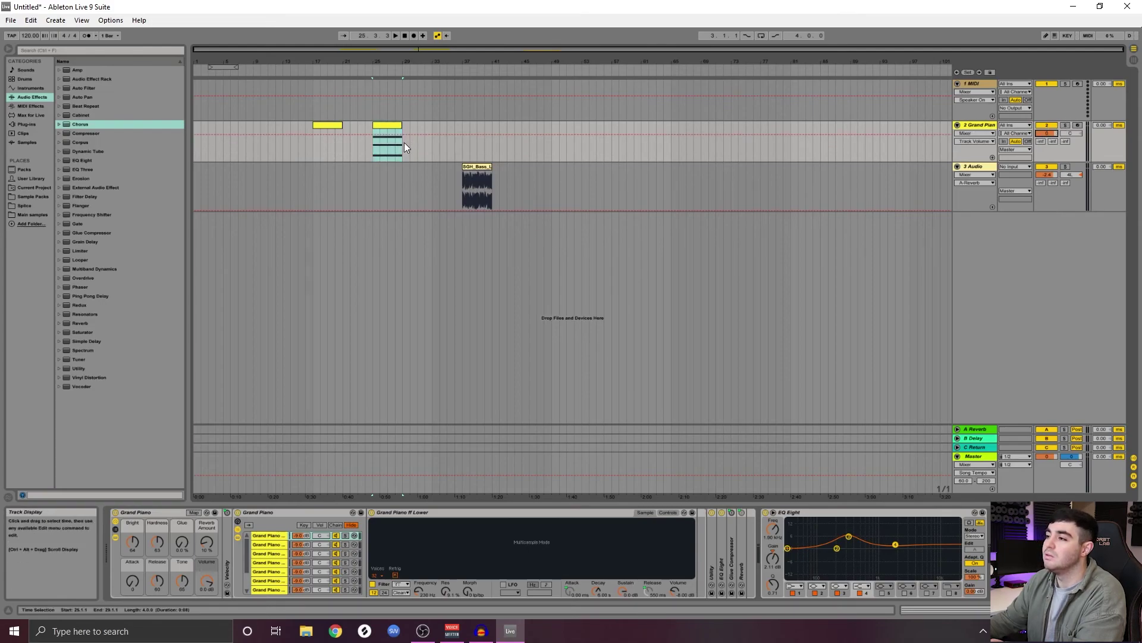
{"action": "left_click", "coordinate": [373, 138]}
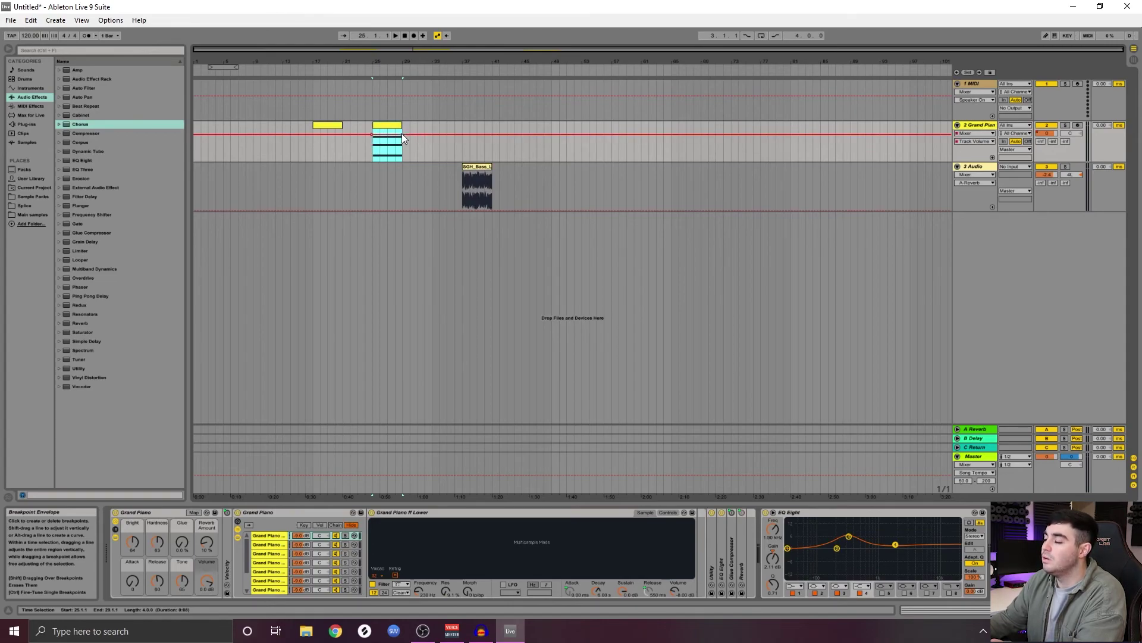
{"action": "left_click", "coordinate": [375, 140]}
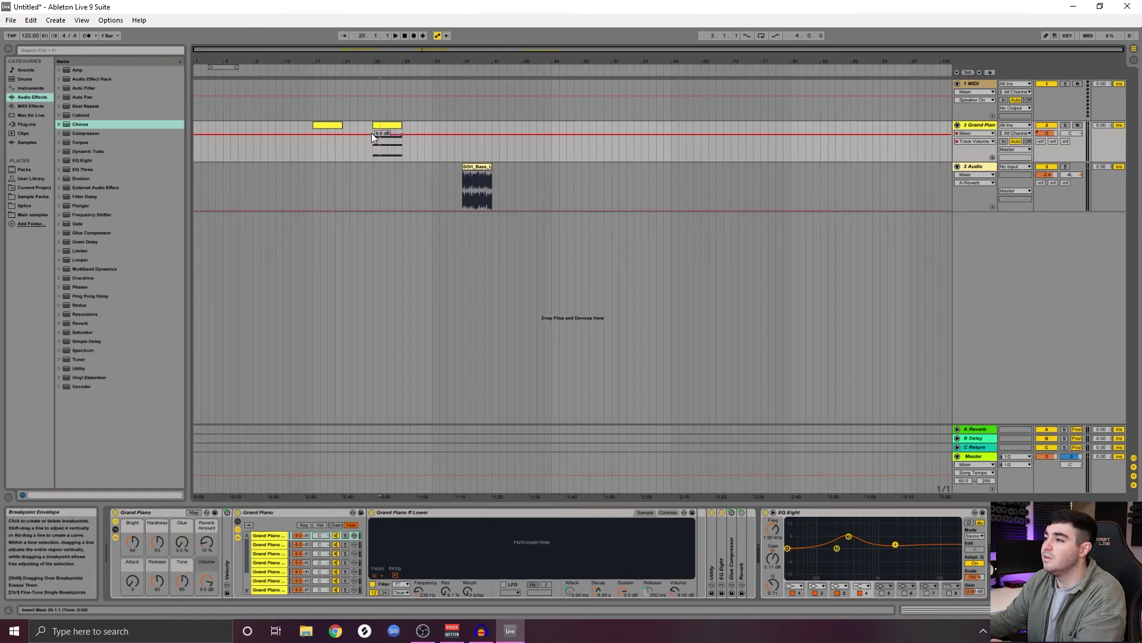
{"action": "left_click_drag", "start_coordinate": [371, 134], "coordinate": [374, 147]}
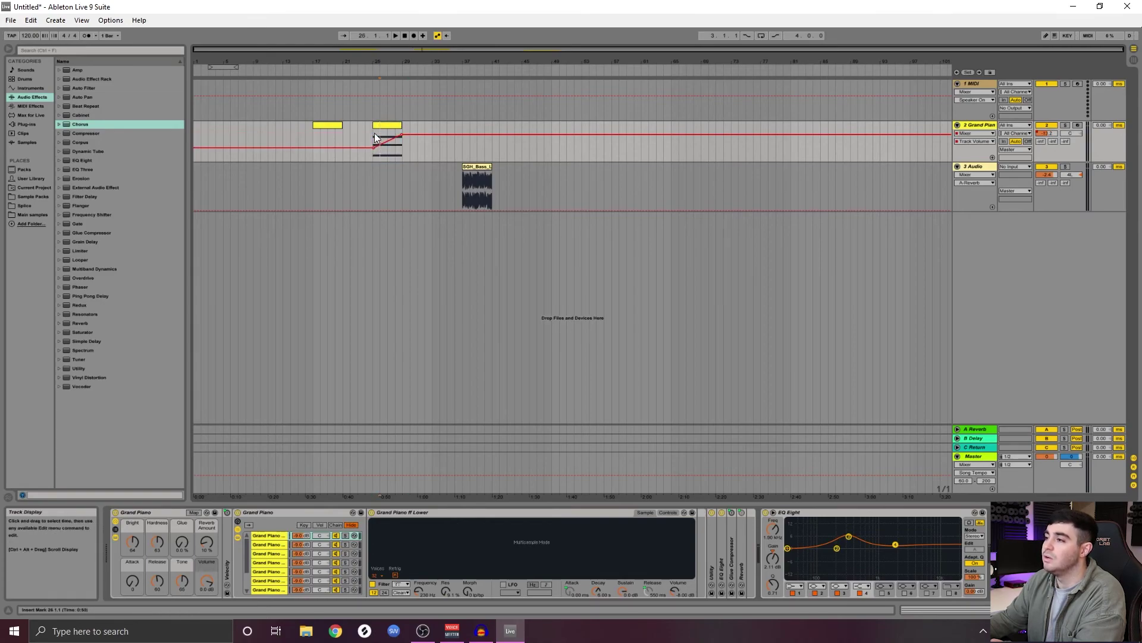
Play the clip with its volume automation, and shorten the ramp by moving its end breakpoint to about the middle of the clip
{"action": "key", "text": "space"}
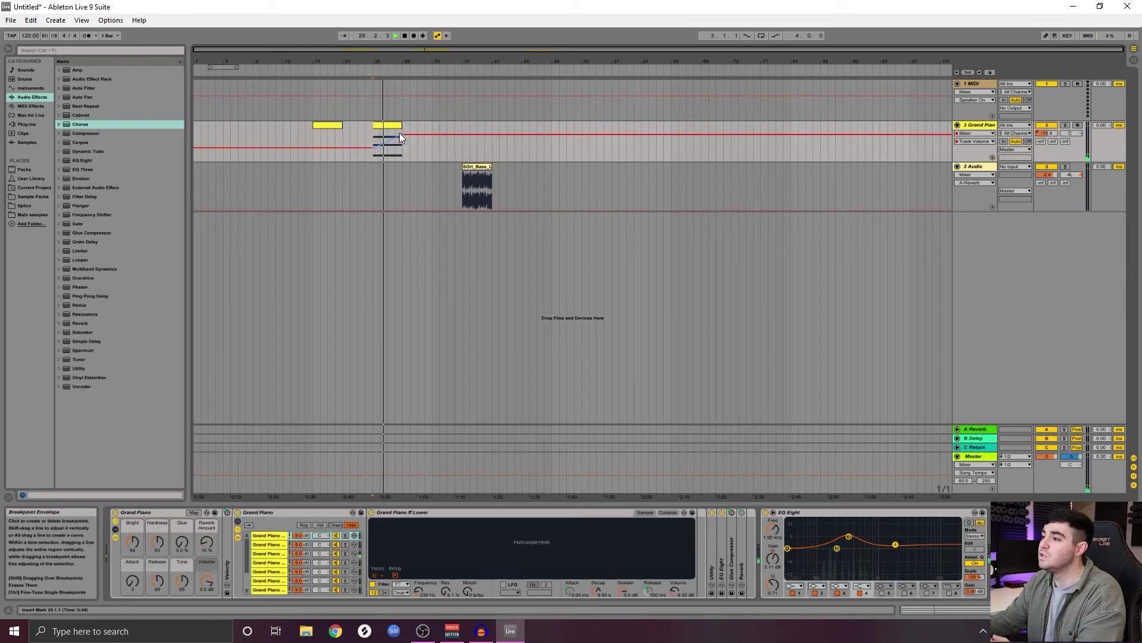
{"action": "left_click_drag", "start_coordinate": [402, 134], "coordinate": [387, 136]}
{"action": "left_click", "coordinate": [387, 127]}
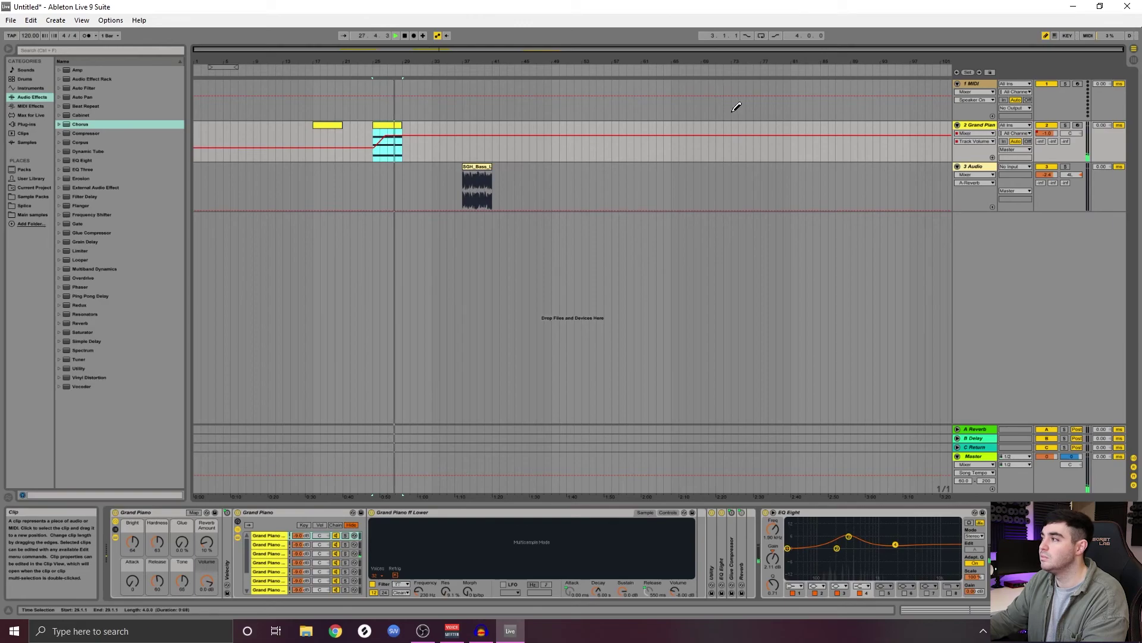
{"action": "key", "text": "space"}
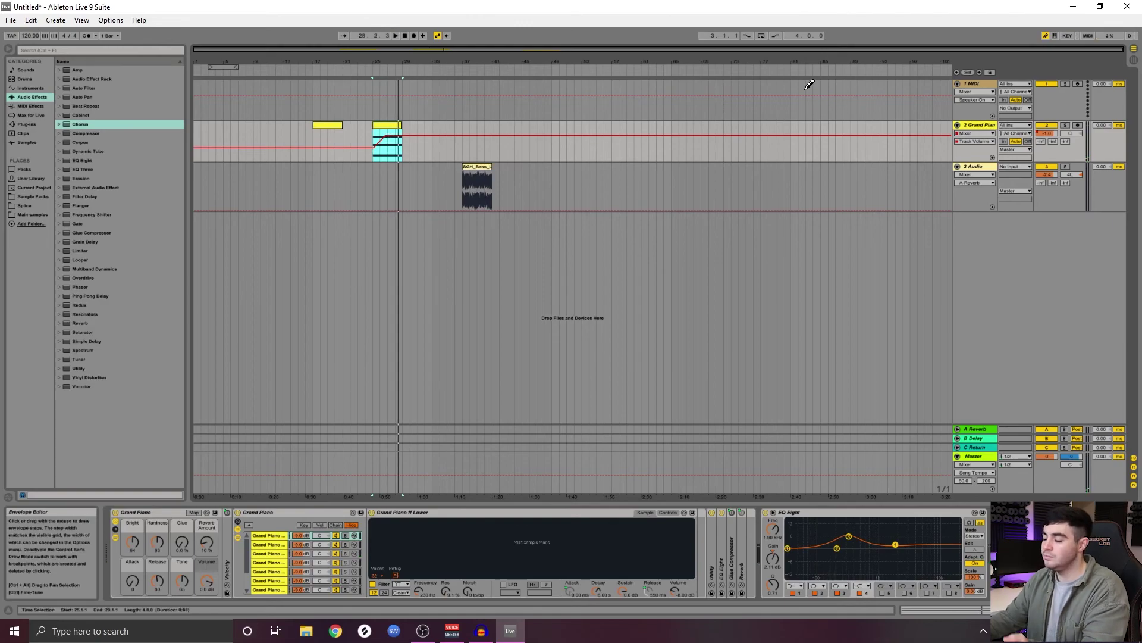
{"action": "key", "text": "b"}
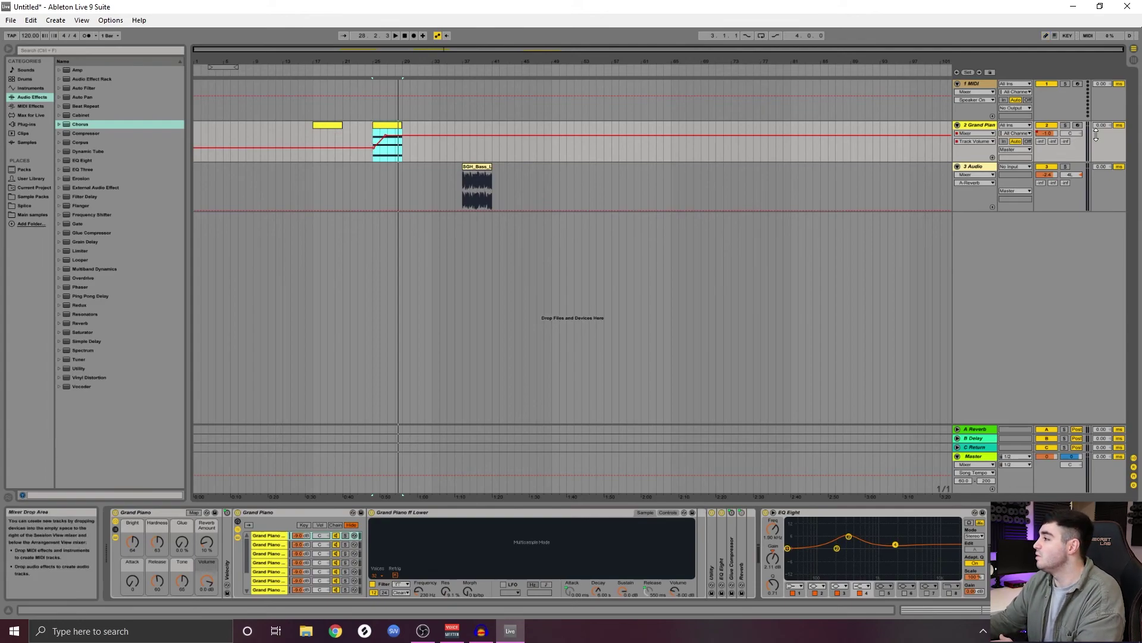
Show the Grand Piano track's A-Reverb send automation, and raise its envelope slightly near the end of the clip at bar 25
{"action": "left_click", "coordinate": [1044, 141]}
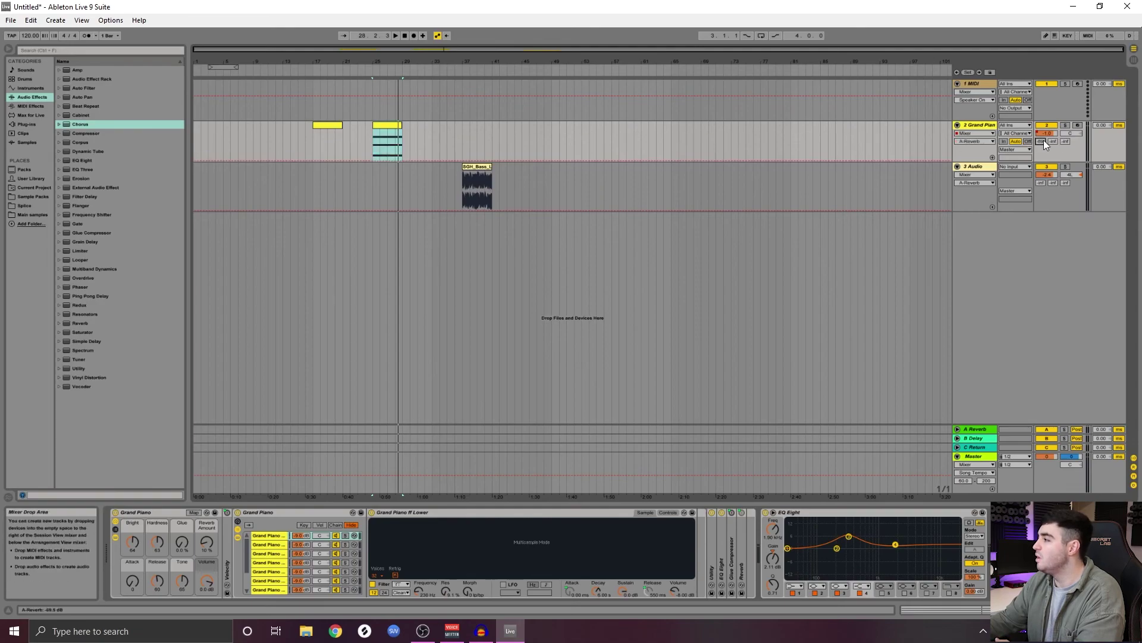
{"action": "left_click", "coordinate": [390, 143]}
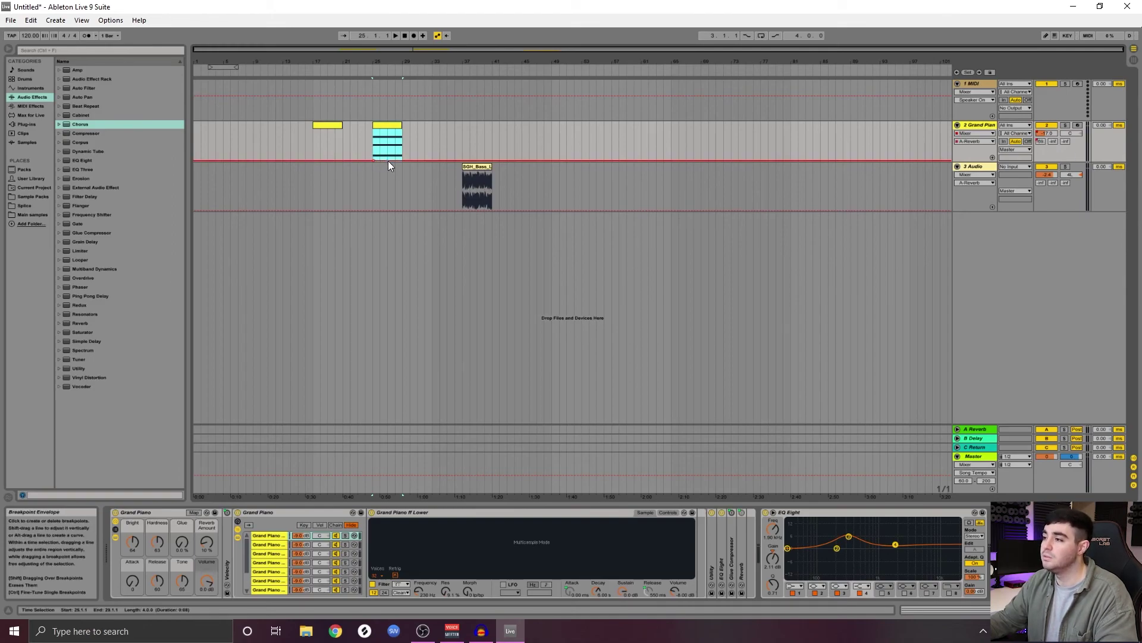
{"action": "mouse_move", "coordinate": [401, 159]}
{"action": "left_mouse_down"}
{"action": "mouse_move", "coordinate": [401, 133]}
{"action": "mouse_move", "coordinate": [409, 157]}
{"action": "left_mouse_up"}
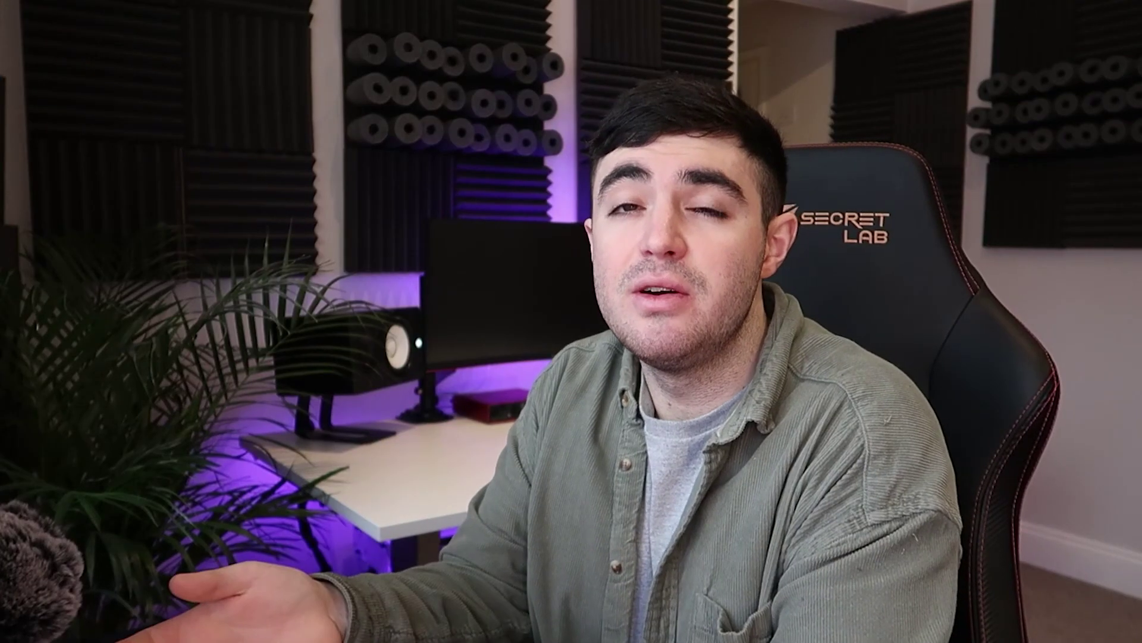